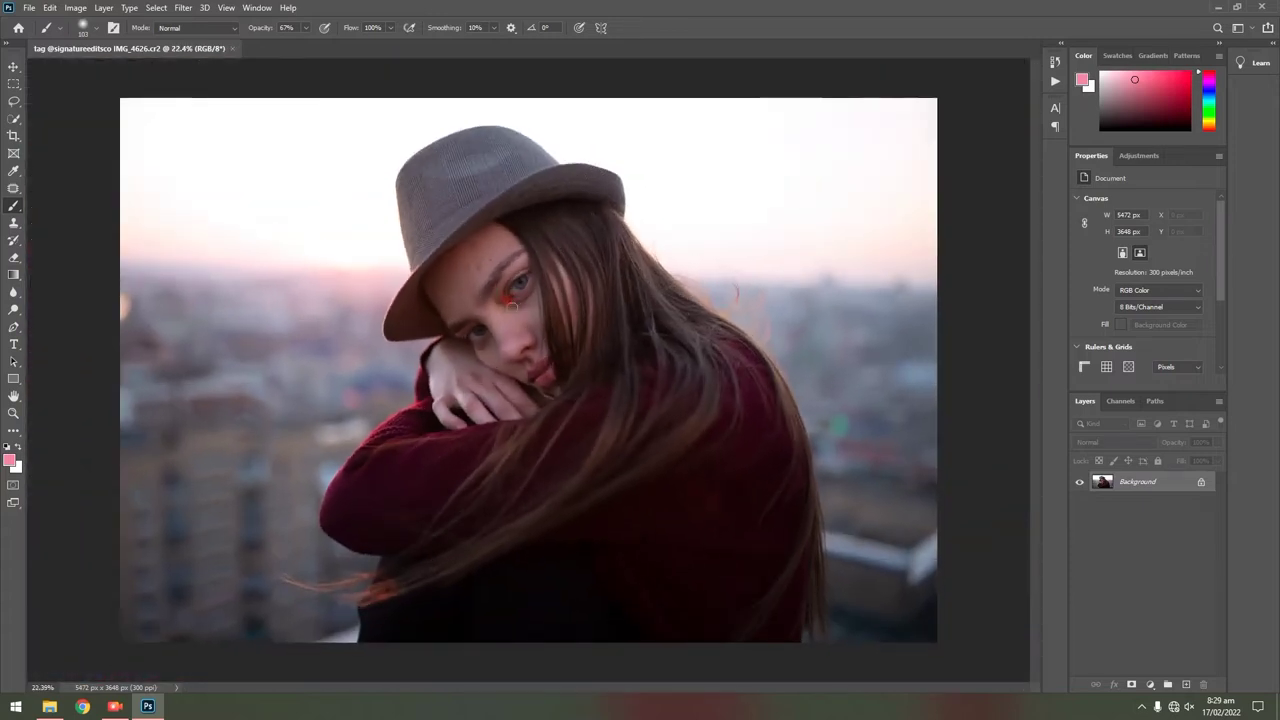
Duplicate the photo onto a new layer and toggle it to compare before and after
{"action": "key", "text": "ctrl+j"}
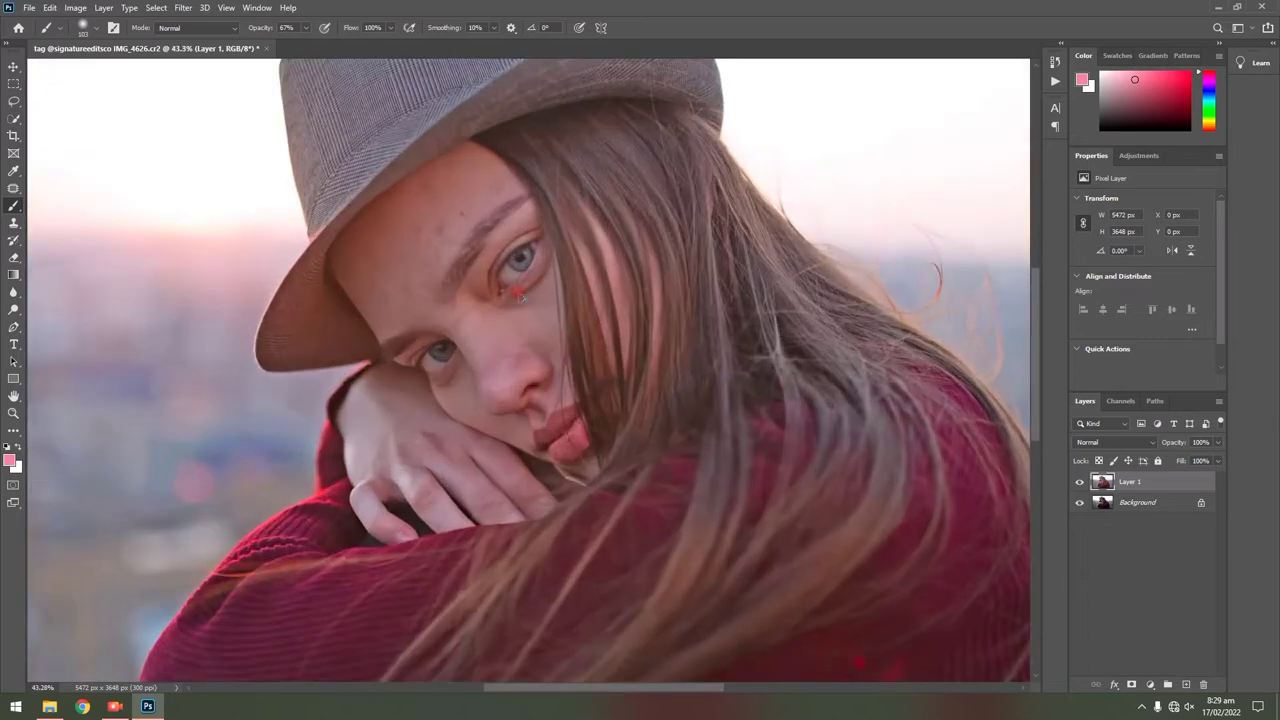
{"action": "left_click_drag", "start_coordinate": [493, 310], "coordinate": [520, 295]}
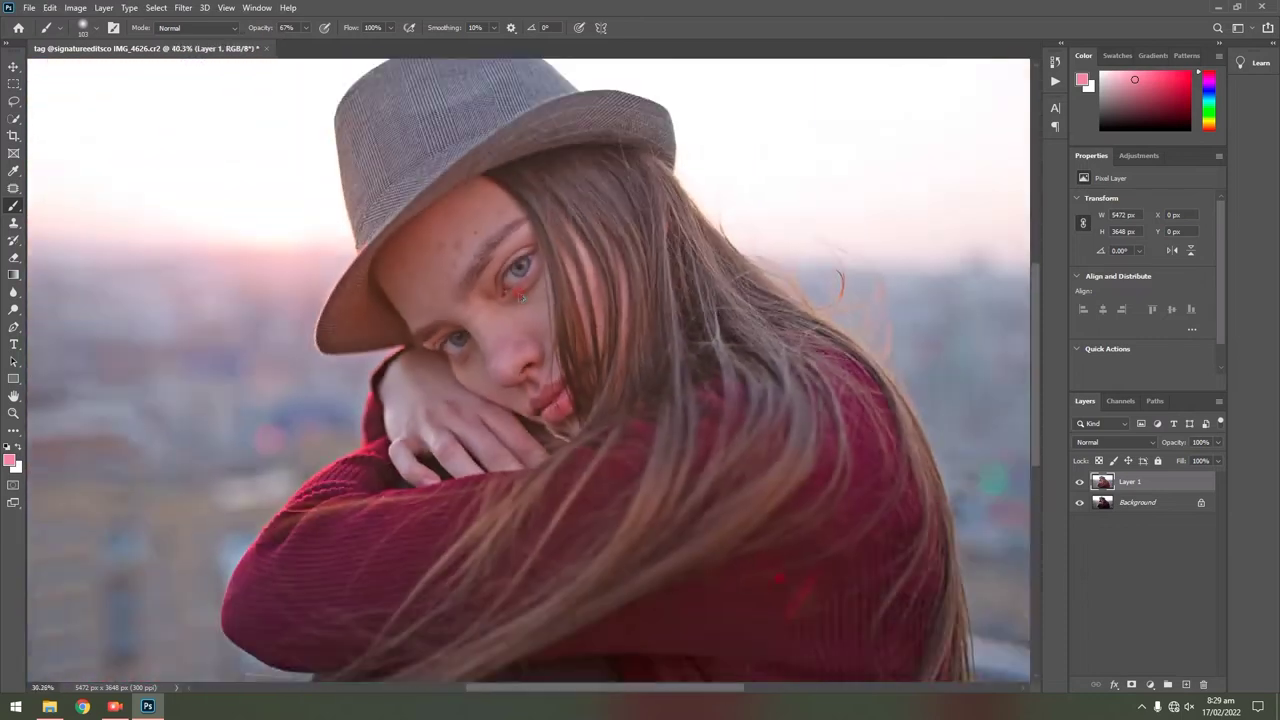
{"action": "key", "text": "ctrl+0"}
{"action": "left_click", "coordinate": [1079, 482]}
{"action": "left_click", "coordinate": [1079, 482]}
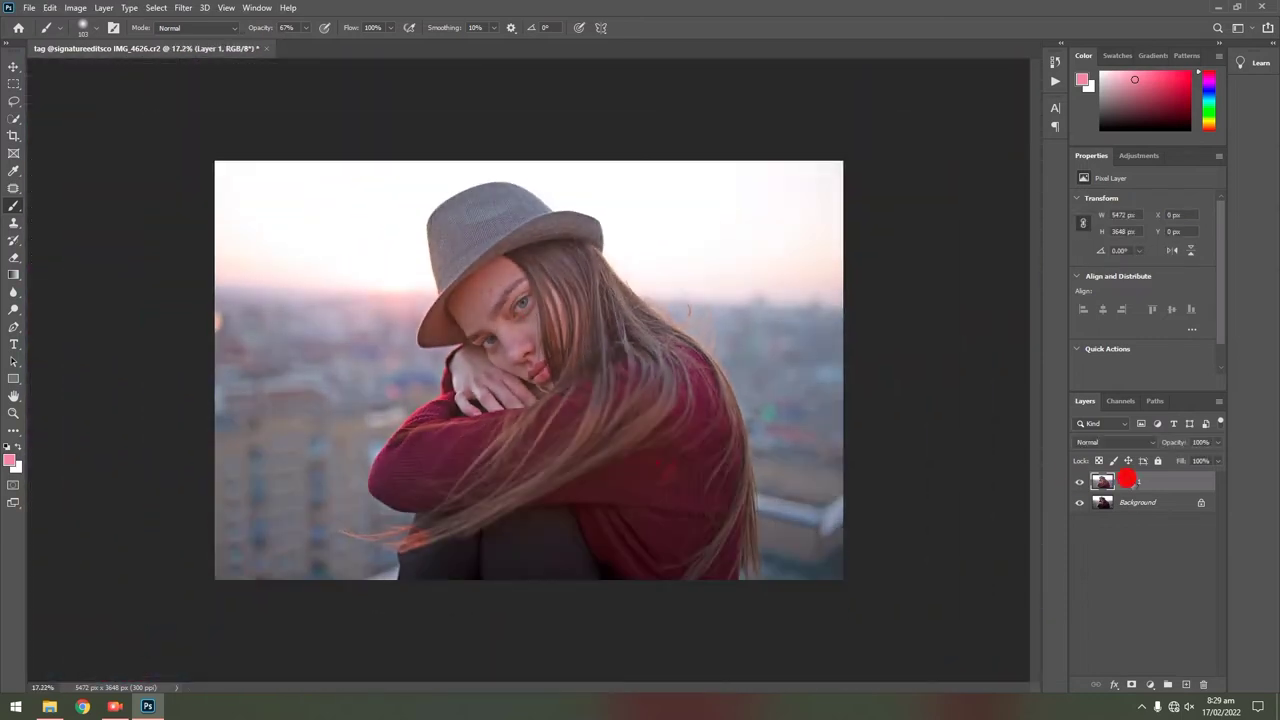
{"action": "left_click", "coordinate": [1125, 479]}
Rename the new layer 'basic' and make the Background layer active
{"action": "type", "text": "base"}
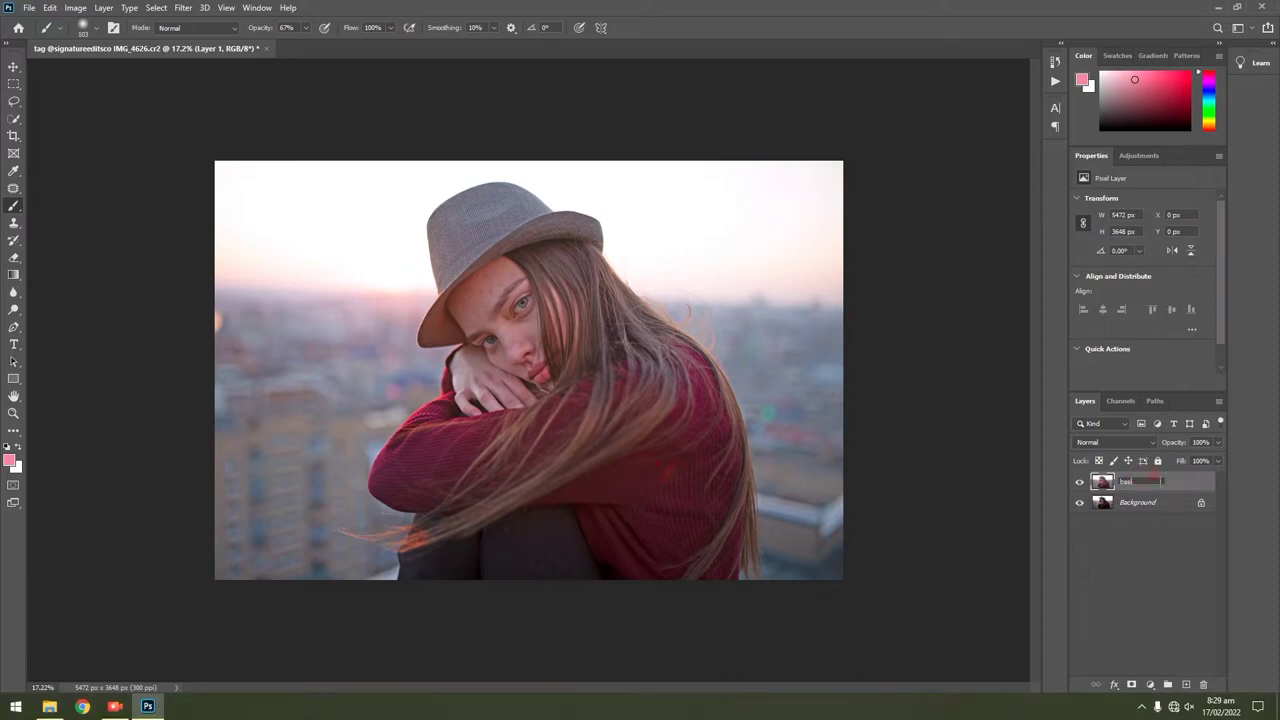
{"action": "key", "text": "Return"}
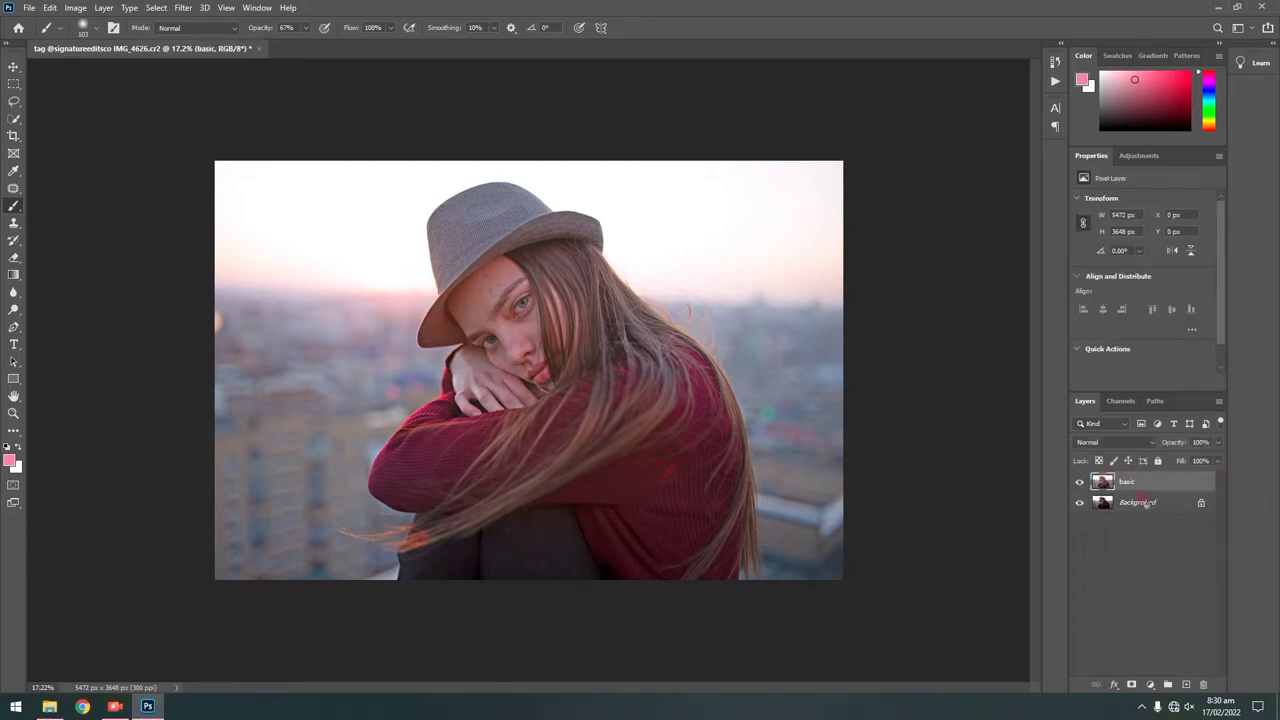
{"action": "left_click", "coordinate": [1120, 503]}
Duplicate the Background and patch a forehead blemish and a spot near the brow
{"action": "key", "text": "ctrl+j"}
{"action": "scroll", "coordinate": [499, 287], "scroll_direction": "up", "scroll_amount": 10}
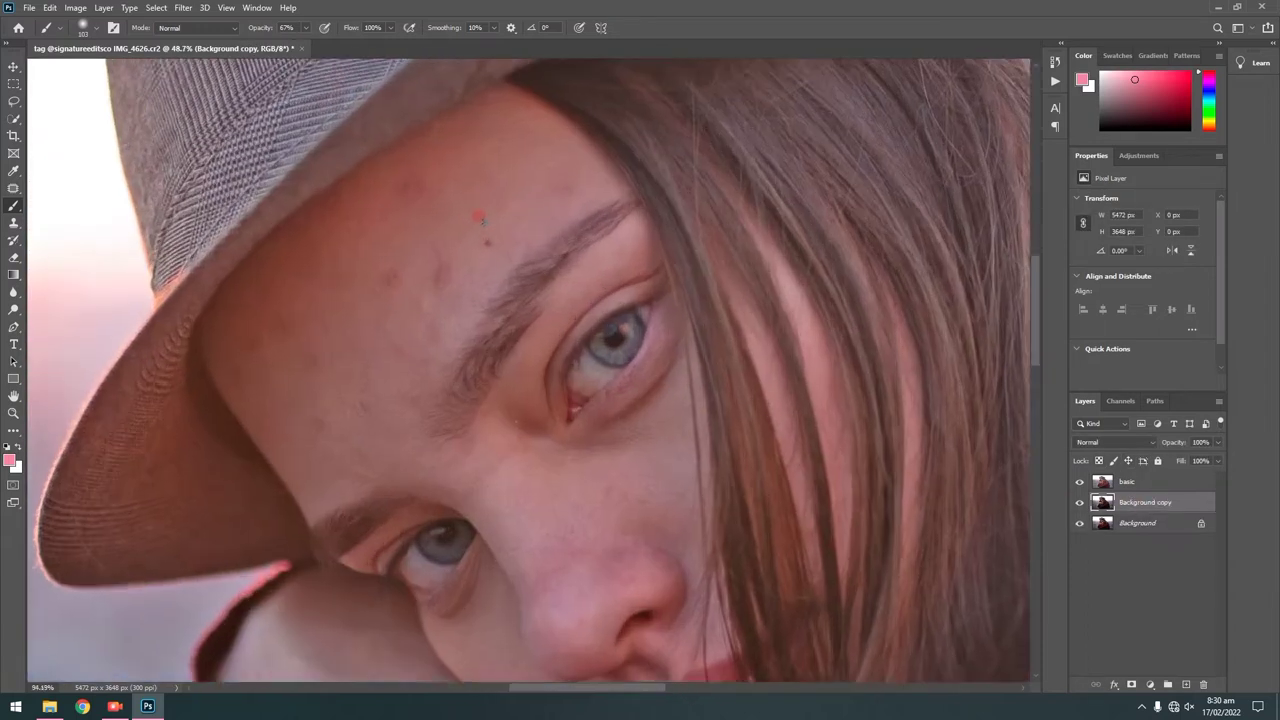
{"action": "key", "text": "j"}
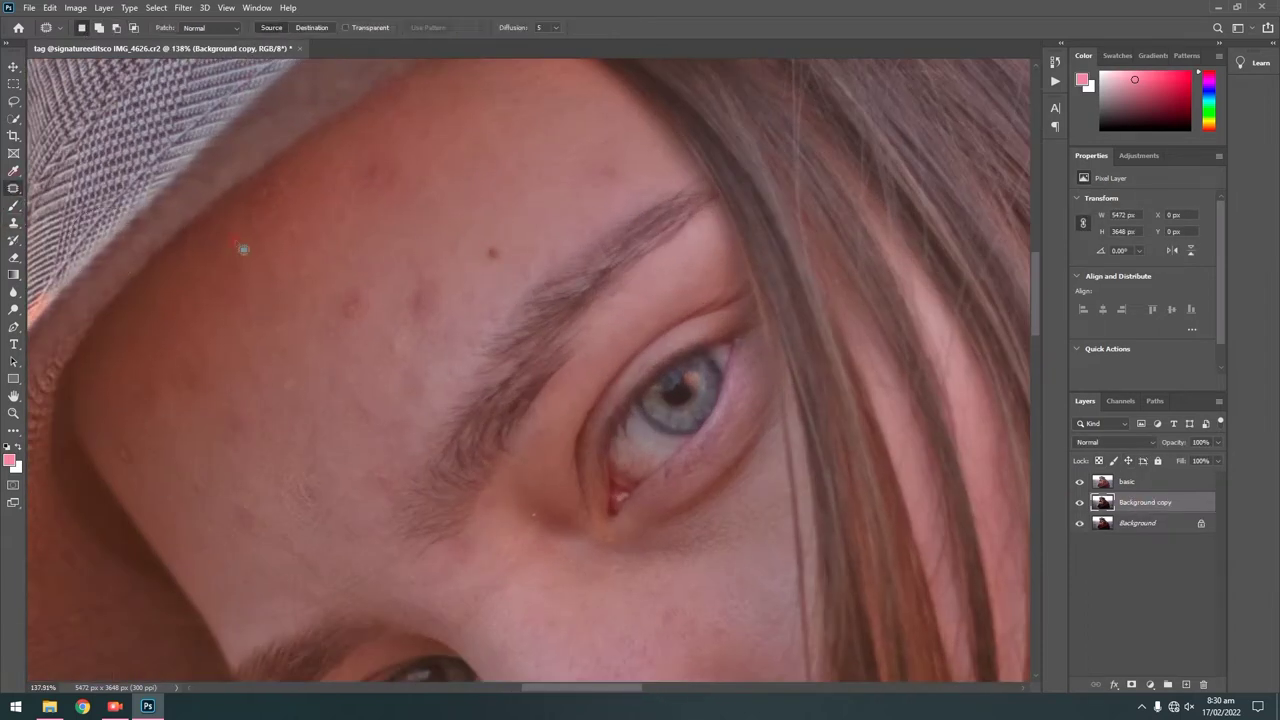
{"action": "mouse_move", "coordinate": [481, 250]}
{"action": "left_mouse_down"}
{"action": "mouse_move", "coordinate": [507, 259]}
{"action": "mouse_move", "coordinate": [510, 207]}
{"action": "mouse_move", "coordinate": [510, 262]}
{"action": "mouse_move", "coordinate": [485, 205]}
{"action": "mouse_move", "coordinate": [345, 280]}
{"action": "mouse_move", "coordinate": [440, 248]}
{"action": "left_mouse_up"}
{"action": "key", "text": "ctrl+d"}
{"action": "left_click", "coordinate": [1127, 481]}
{"action": "left_click", "coordinate": [563, 262]}
{"action": "key", "text": "ctrl+d"}
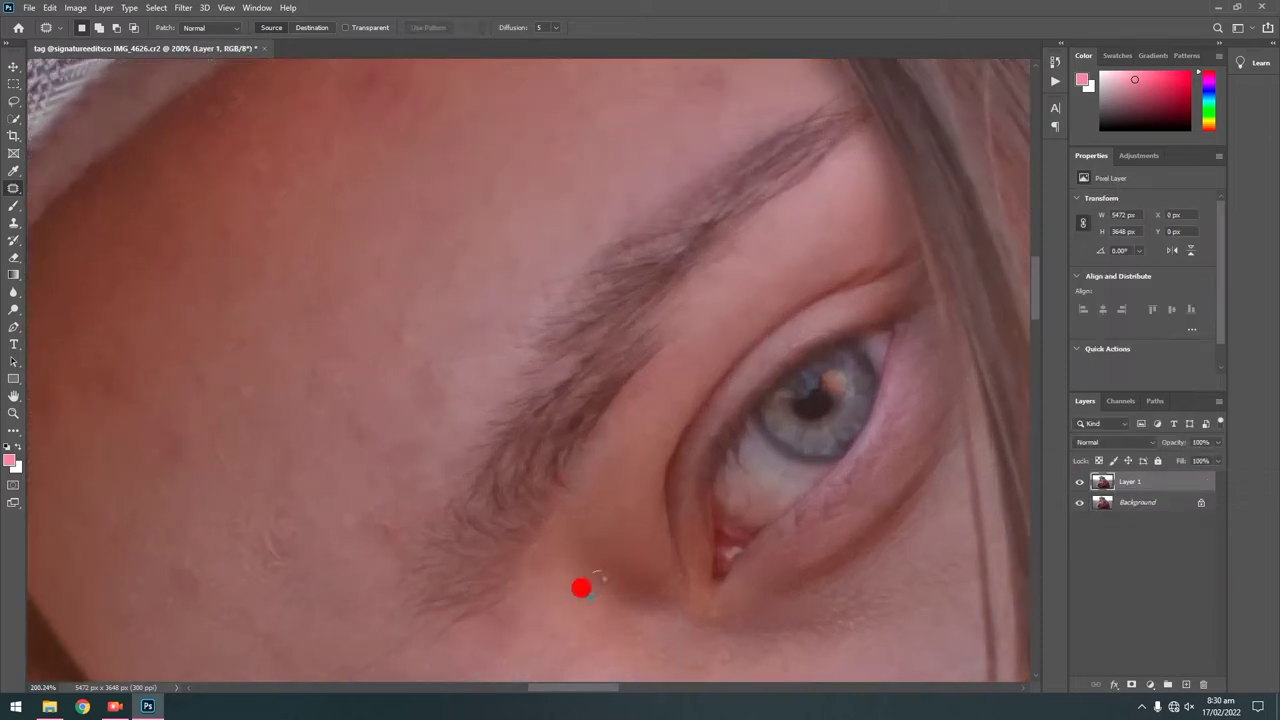
Patch the blemish below the eyebrow and several forehead blemishes with nearby skin
{"action": "left_click_drag", "start_coordinate": [581, 588], "coordinate": [592, 600]}
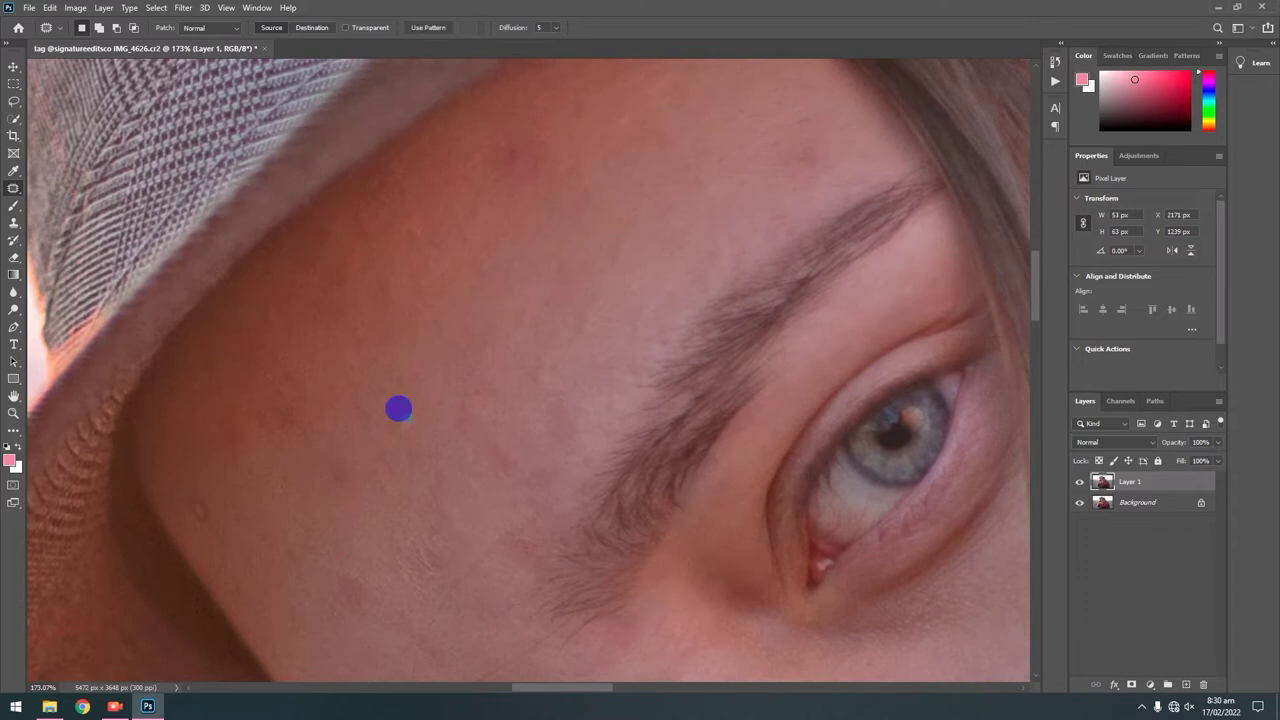
{"action": "left_click_drag", "start_coordinate": [349, 545], "coordinate": [354, 620]}
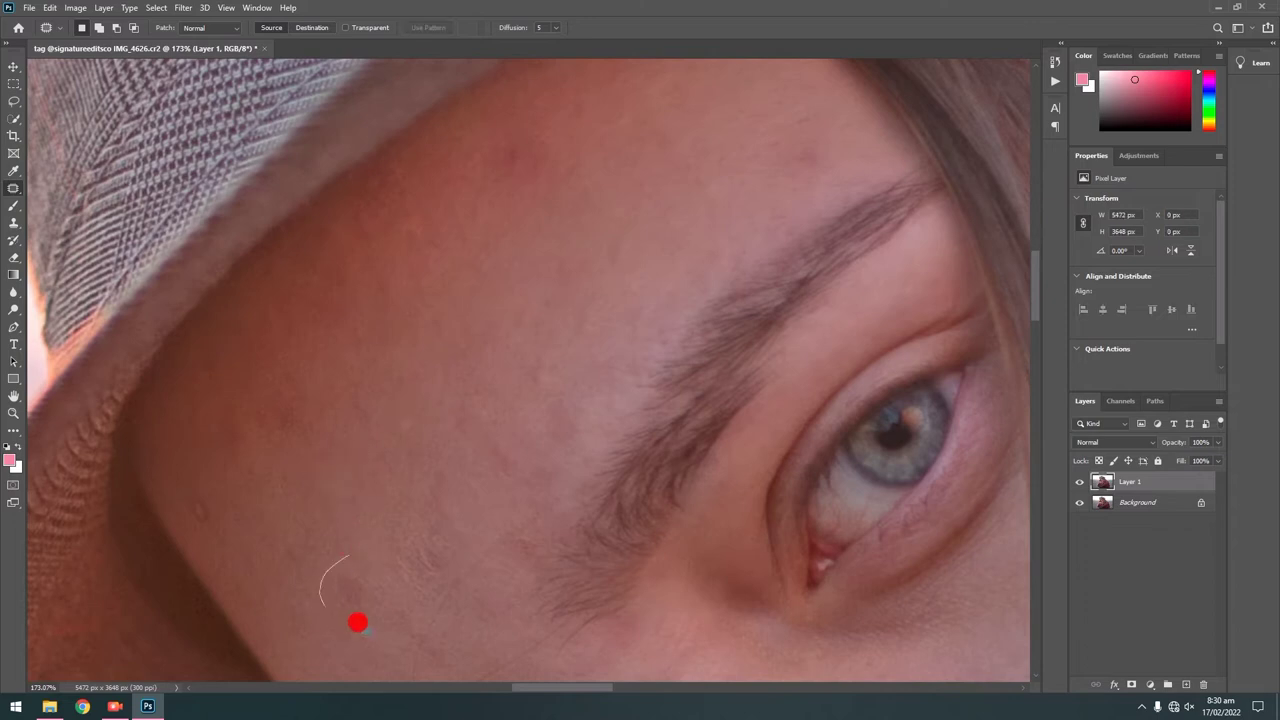
{"action": "left_click_drag", "start_coordinate": [386, 489], "coordinate": [530, 535]}
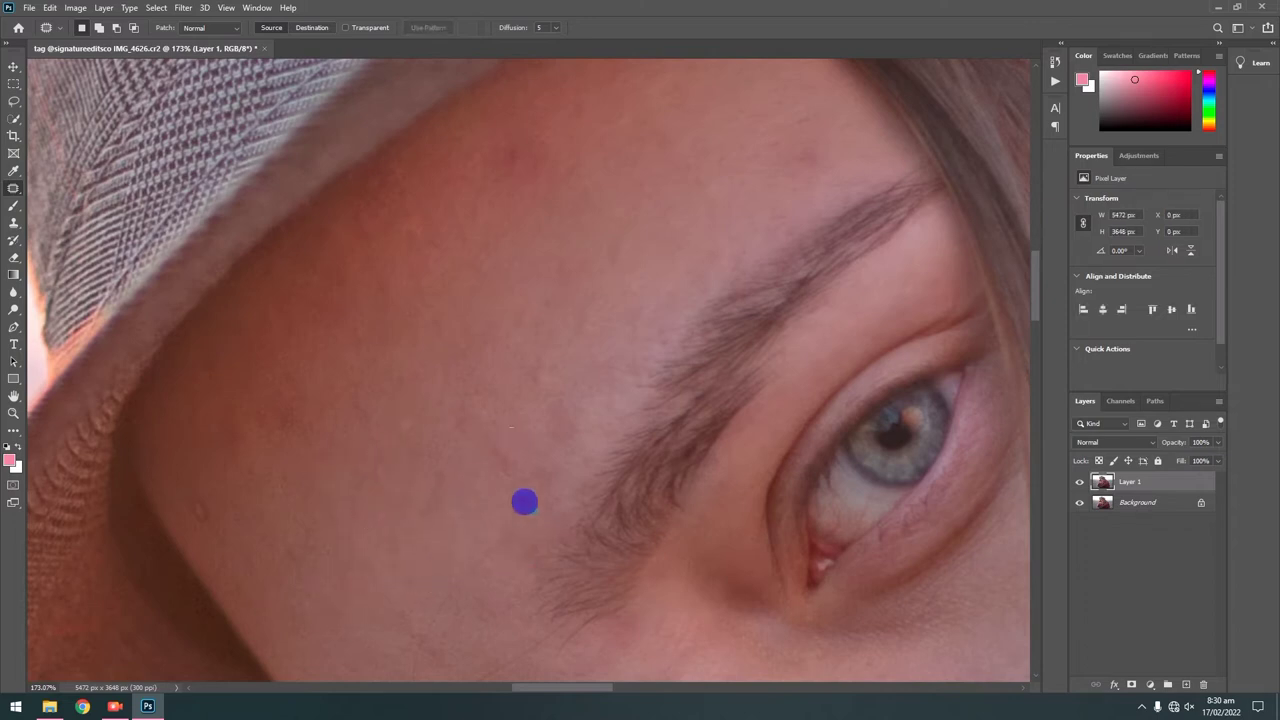
{"action": "scroll", "coordinate": [523, 406], "scroll_direction": "down", "scroll_amount": 5}
{"action": "scroll", "coordinate": [557, 400], "scroll_direction": "up", "scroll_amount": 5}
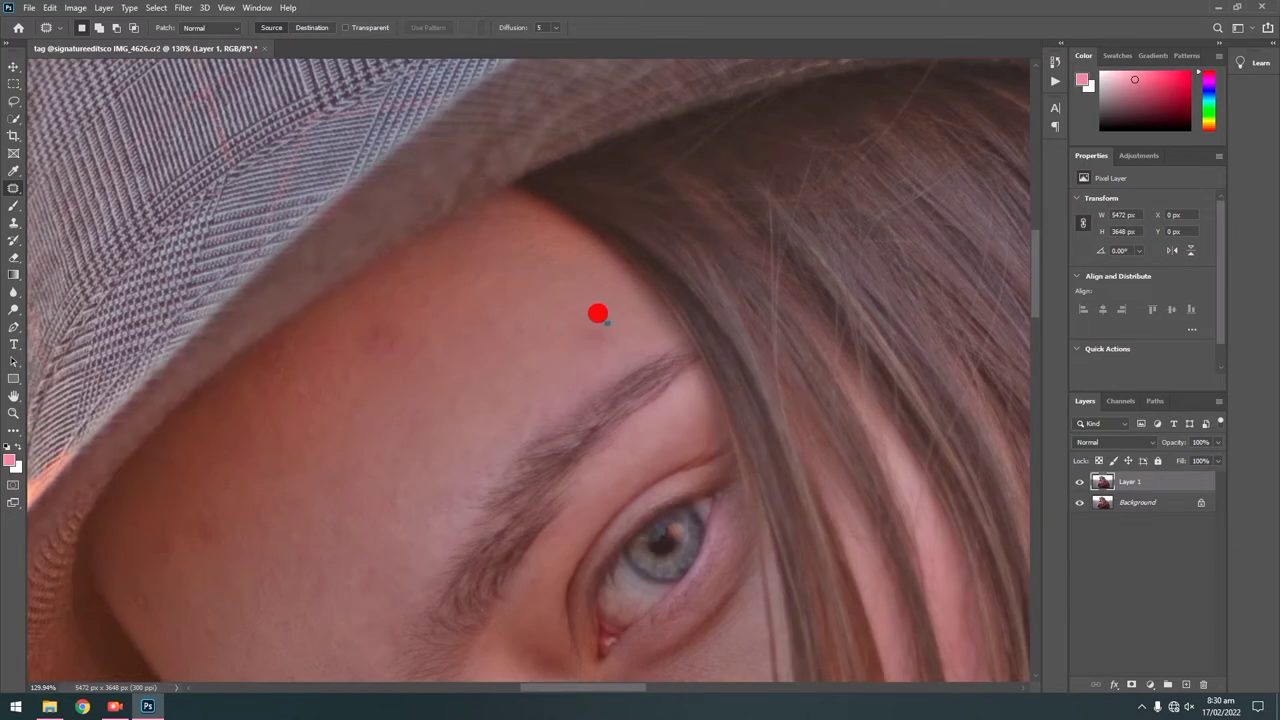
{"action": "left_click_drag", "start_coordinate": [429, 365], "coordinate": [371, 343]}
{"action": "scroll", "coordinate": [400, 440], "scroll_direction": "down", "scroll_amount": 2}
{"action": "scroll", "coordinate": [400, 440], "scroll_direction": "down", "scroll_amount": 3}
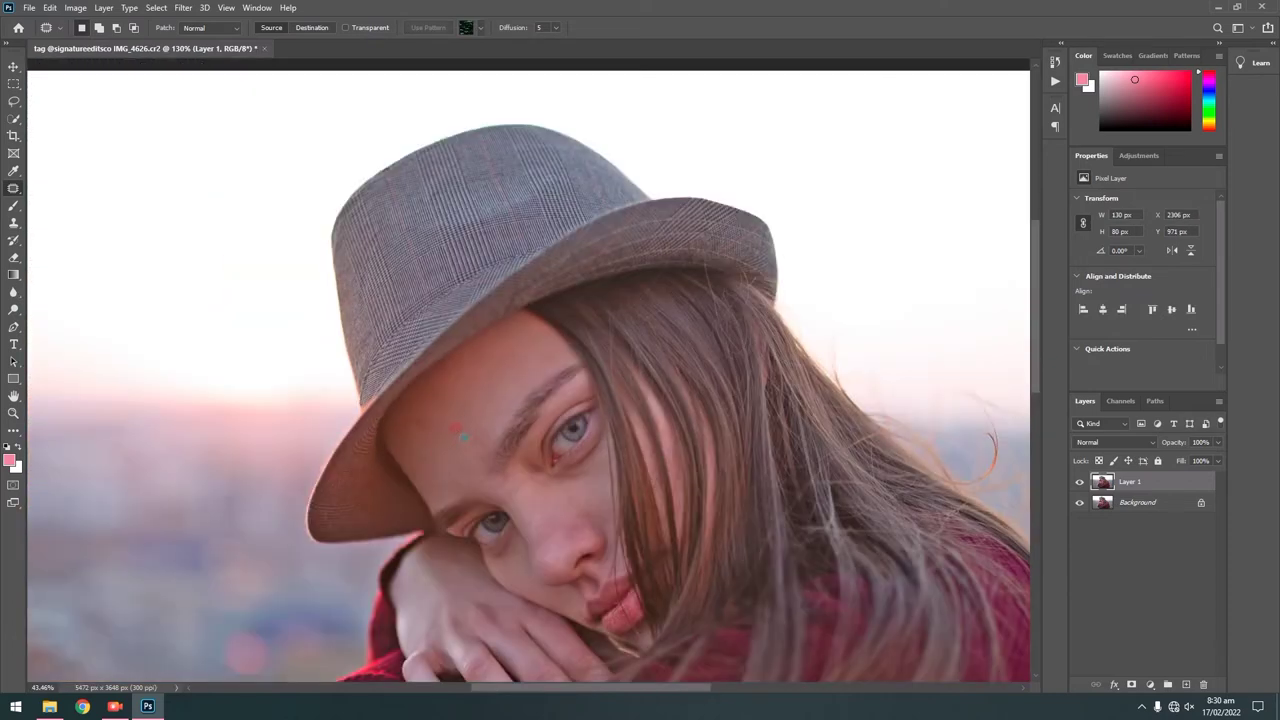
{"action": "scroll", "coordinate": [400, 440], "scroll_direction": "up", "scroll_amount": 2}
{"action": "scroll", "coordinate": [400, 420], "scroll_direction": "up", "scroll_amount": 2}
{"action": "left_click_drag", "start_coordinate": [462, 330], "coordinate": [506, 412]}
{"action": "left_click", "coordinate": [380, 443]}
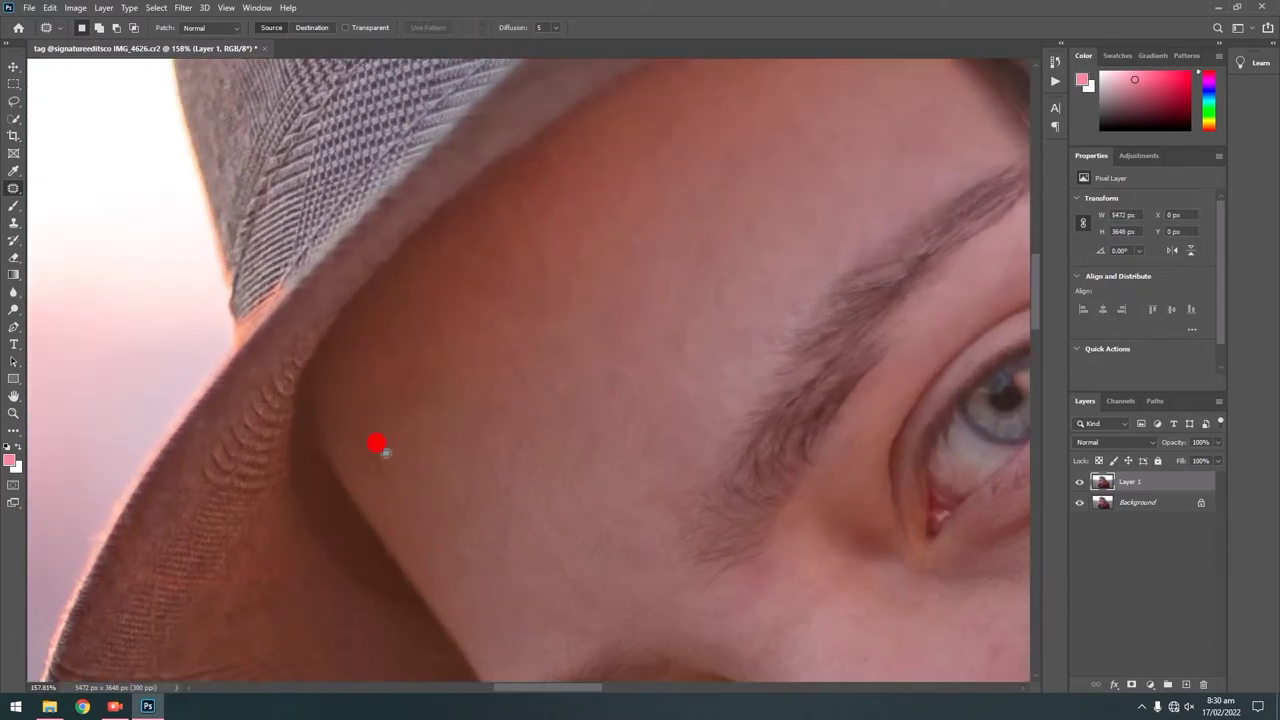
Patch the lip blemish and smooth the rough lower-lip area with nearby texture
{"action": "scroll", "coordinate": [497, 380], "scroll_direction": "down", "scroll_amount": 4}
{"action": "scroll", "coordinate": [630, 470], "scroll_direction": "up", "scroll_amount": 1}
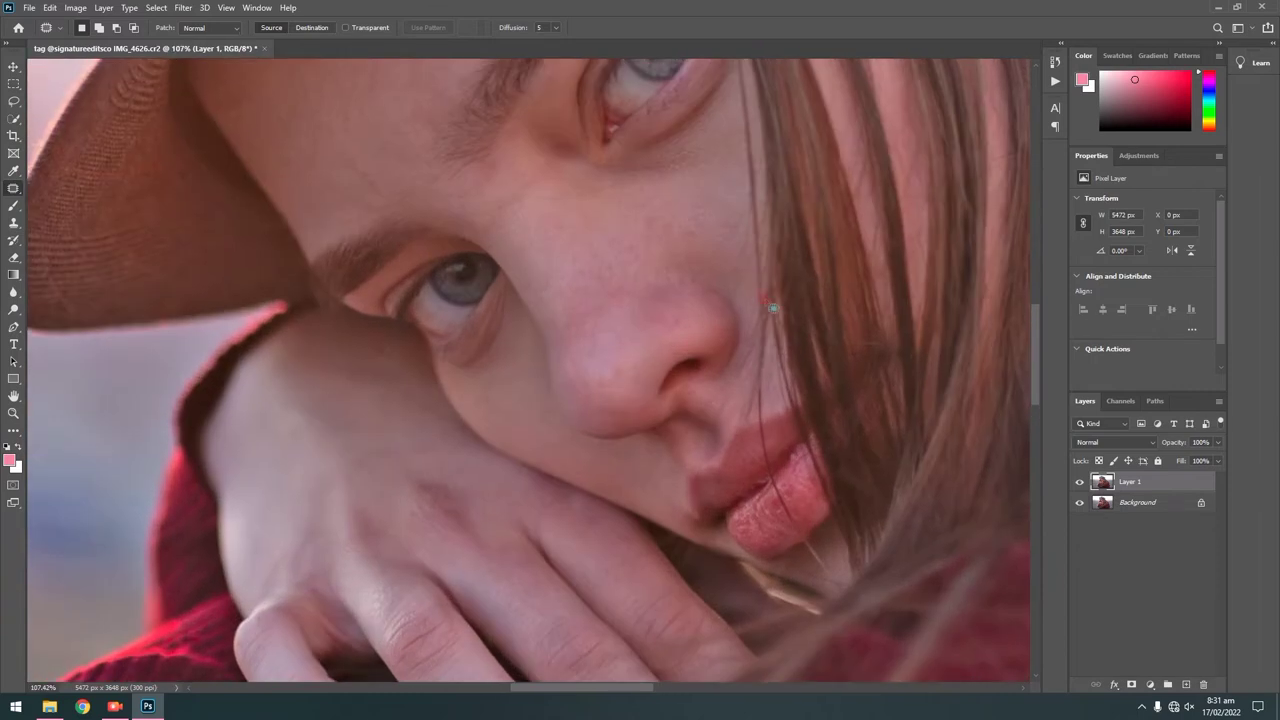
{"action": "scroll", "coordinate": [610, 420], "scroll_direction": "up", "scroll_amount": 1}
{"action": "scroll", "coordinate": [590, 375], "scroll_direction": "up", "scroll_amount": 1}
{"action": "scroll", "coordinate": [571, 330], "scroll_direction": "up", "scroll_amount": 1}
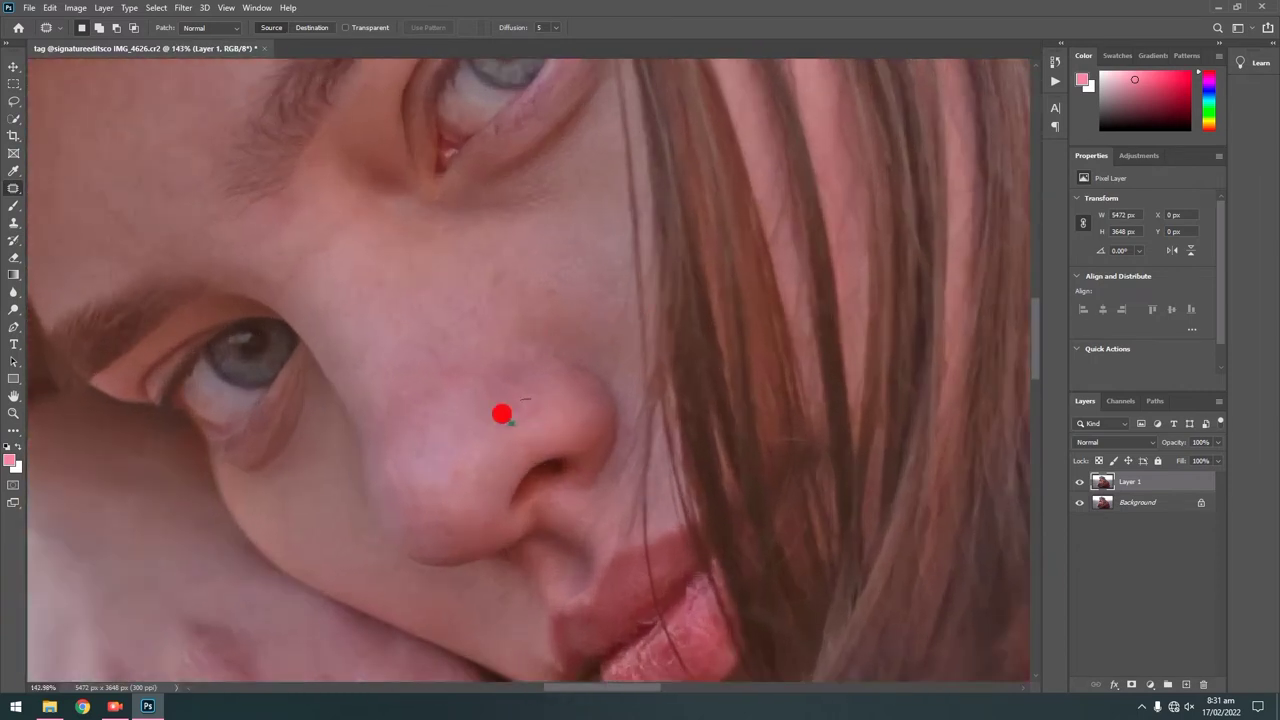
{"action": "scroll", "coordinate": [505, 415], "scroll_direction": "down", "scroll_amount": 2}
{"action": "scroll", "coordinate": [540, 400], "scroll_direction": "up", "scroll_amount": 2}
{"action": "scroll", "coordinate": [660, 395], "scroll_direction": "up", "scroll_amount": 1}
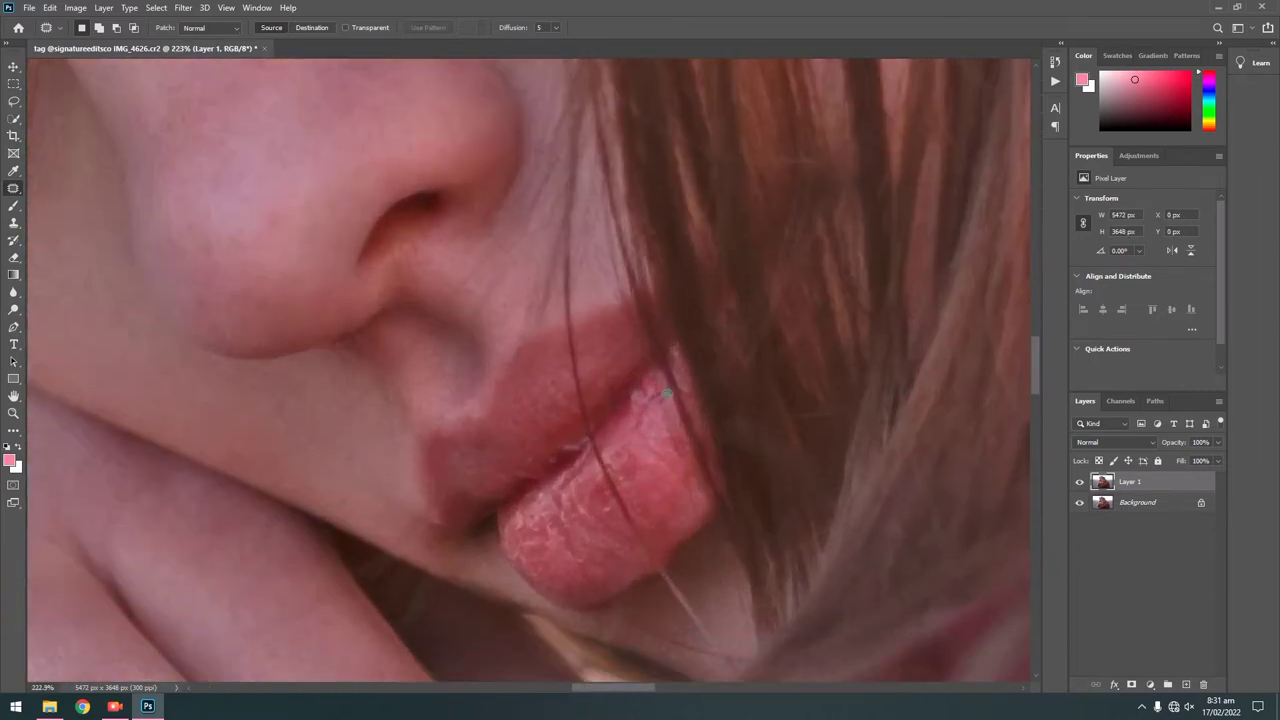
{"action": "mouse_move", "coordinate": [668, 398]}
{"action": "left_mouse_down"}
{"action": "mouse_move", "coordinate": [640, 502]}
{"action": "mouse_move", "coordinate": [692, 499]}
{"action": "mouse_move", "coordinate": [575, 550]}
{"action": "left_mouse_up"}
{"action": "key", "text": "ctrl+d"}
{"action": "left_click_drag", "start_coordinate": [611, 489], "coordinate": [585, 505]}
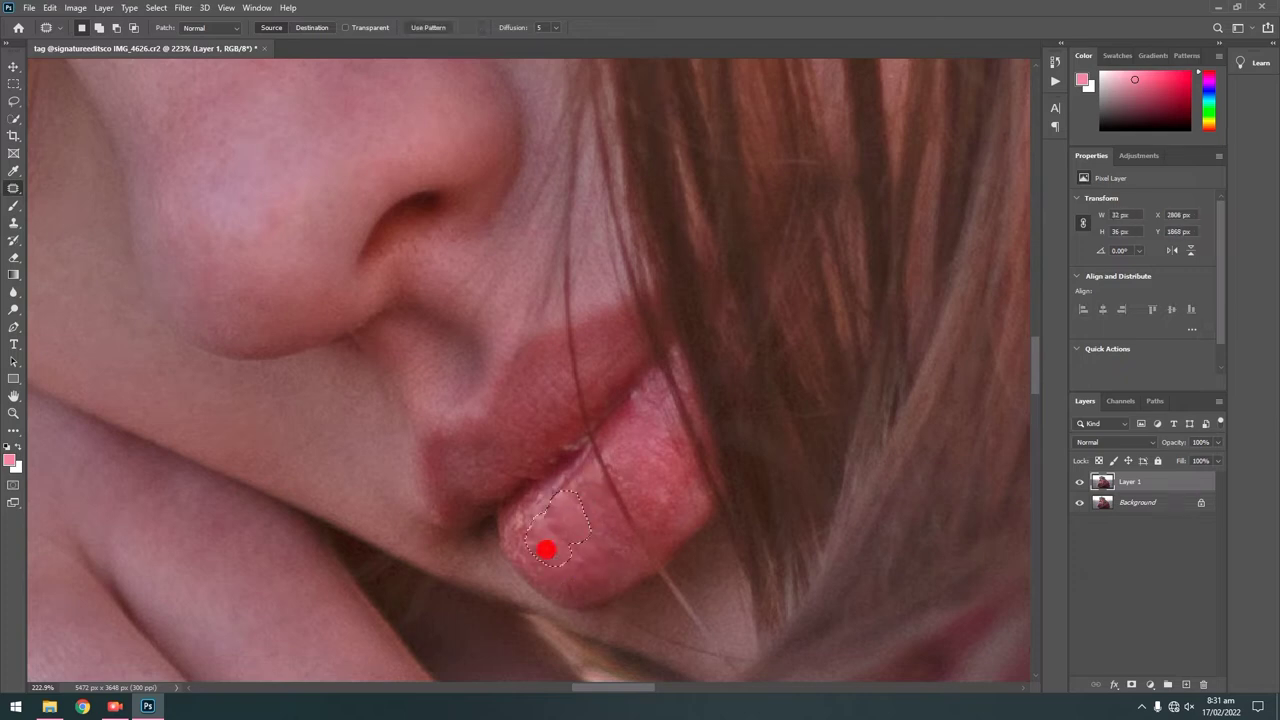
{"action": "left_click_drag", "start_coordinate": [545, 549], "coordinate": [583, 494]}
{"action": "key", "text": "ctrl+d"}
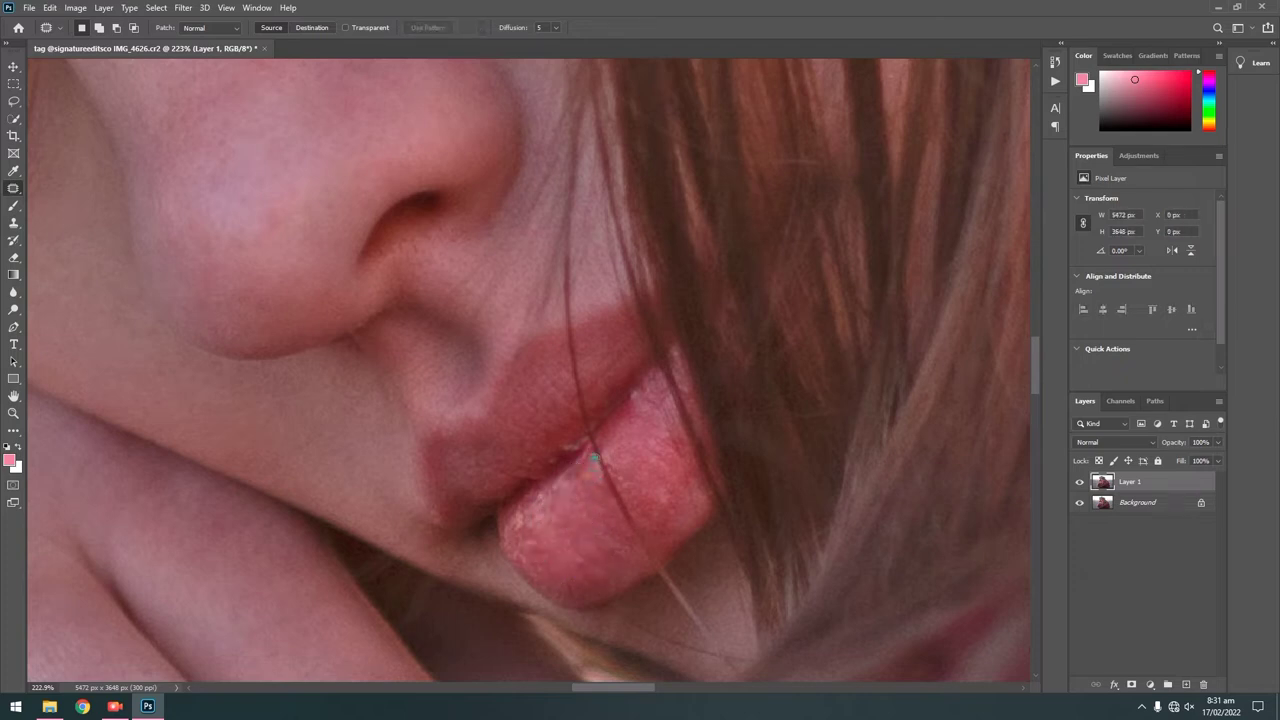
Patch the red spot and another mark on the sweater with clean fabric
{"action": "scroll", "coordinate": [590, 460], "scroll_direction": "down", "scroll_amount": 5}
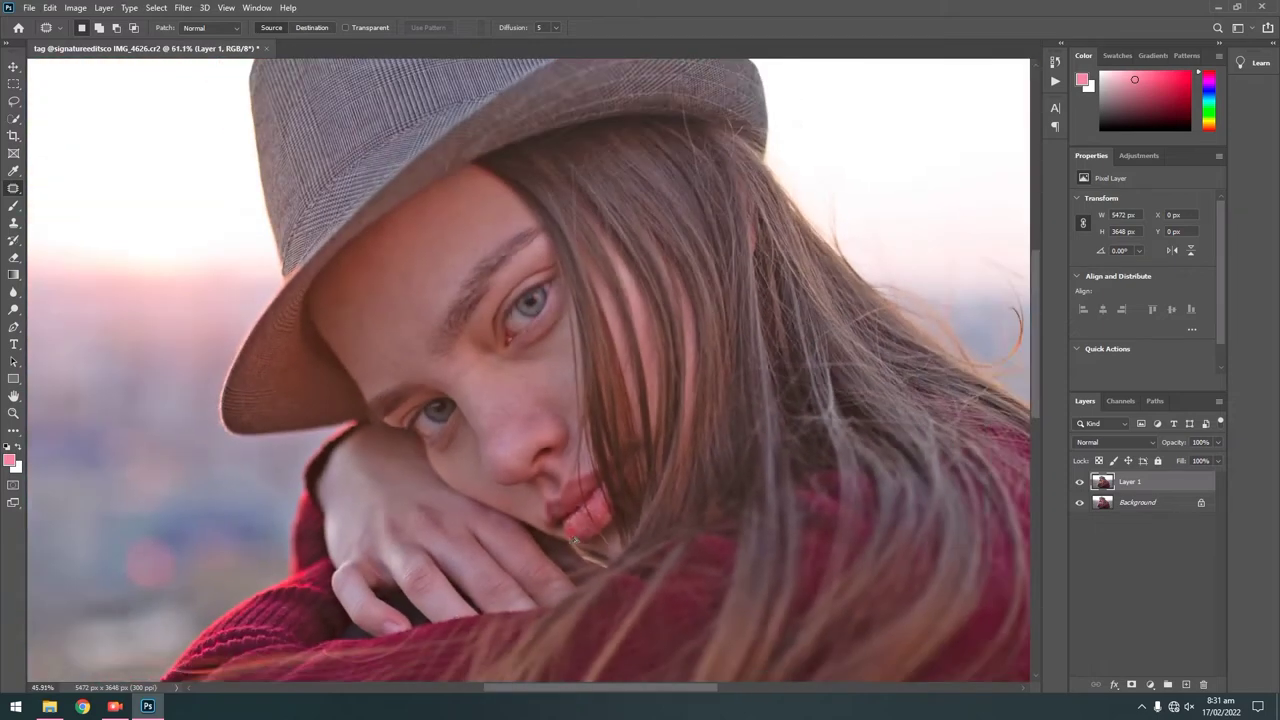
{"action": "scroll", "coordinate": [590, 460], "scroll_direction": "down", "scroll_amount": 5}
{"action": "scroll", "coordinate": [528, 428], "scroll_direction": "up", "scroll_amount": 2}
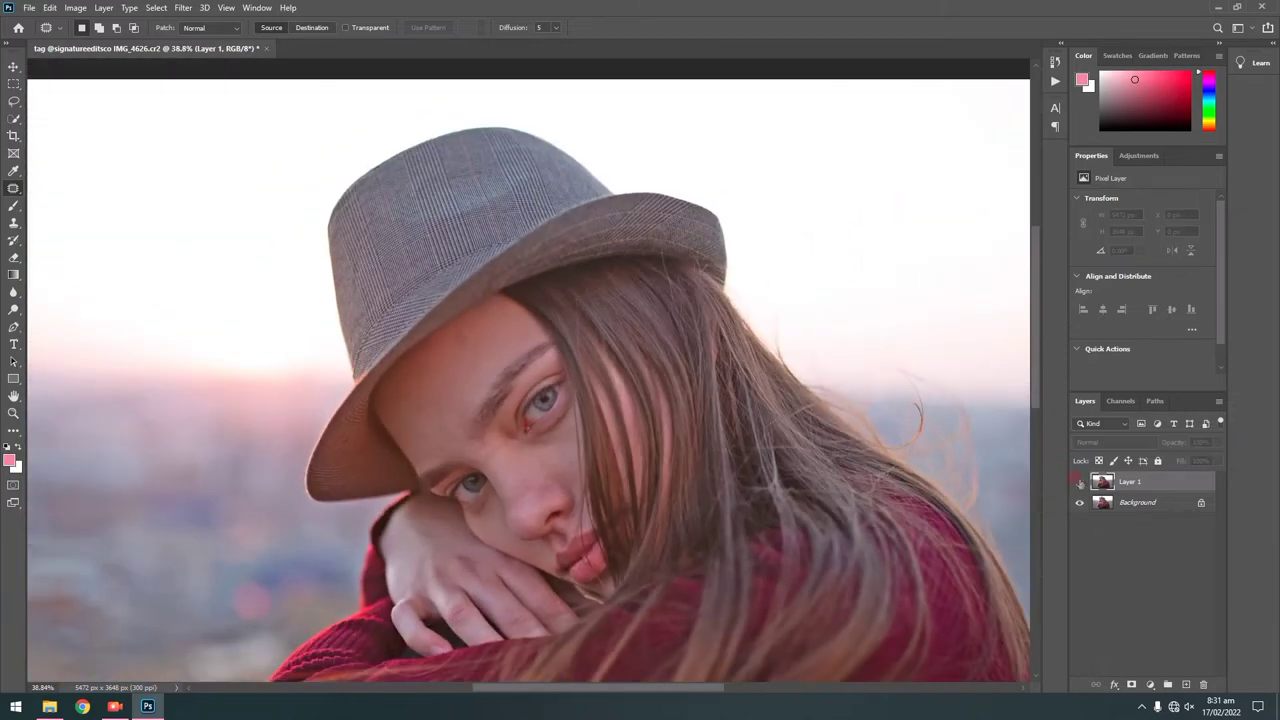
{"action": "scroll", "coordinate": [571, 465], "scroll_direction": "down", "scroll_amount": 4}
{"action": "scroll", "coordinate": [556, 465], "scroll_direction": "up", "scroll_amount": 1}
{"action": "scroll", "coordinate": [556, 465], "scroll_direction": "up", "scroll_amount": 2}
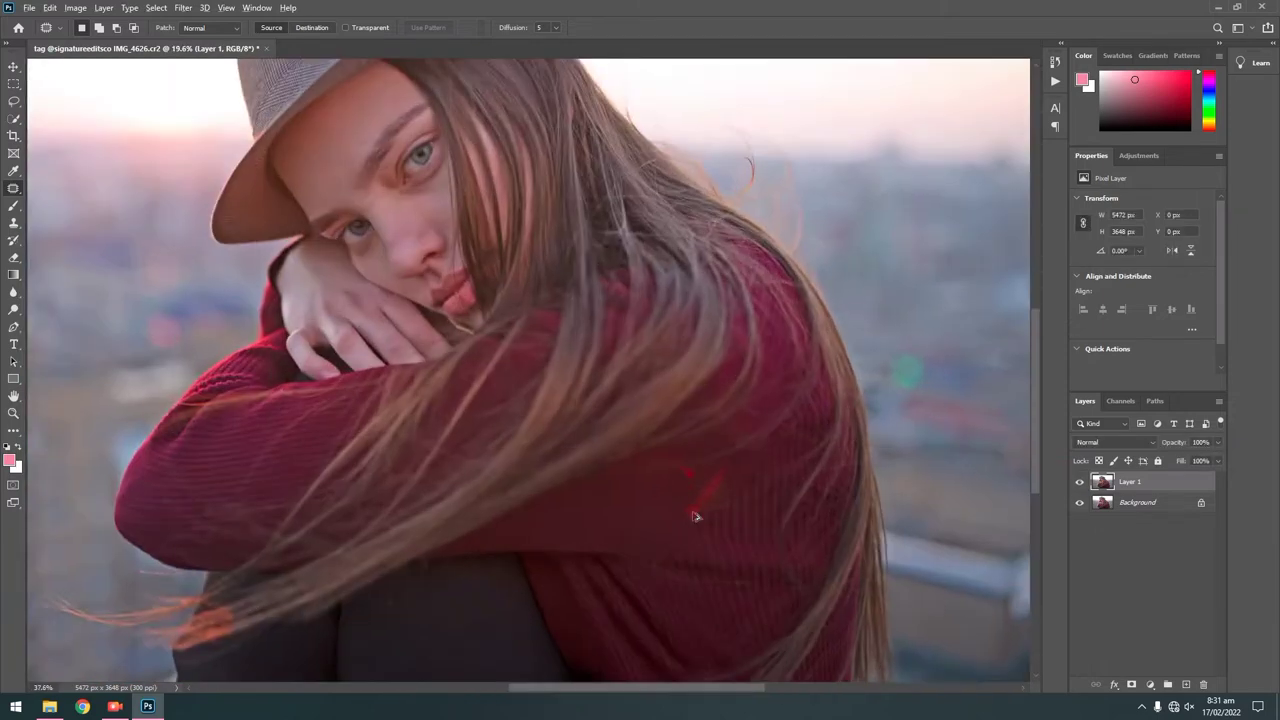
{"action": "scroll", "coordinate": [716, 412], "scroll_direction": "up", "scroll_amount": 3}
{"action": "mouse_move", "coordinate": [711, 422]}
{"action": "left_mouse_down"}
{"action": "mouse_move", "coordinate": [795, 405]}
{"action": "mouse_move", "coordinate": [704, 525]}
{"action": "left_mouse_up"}
{"action": "left_click_drag", "start_coordinate": [761, 432], "coordinate": [620, 474]}
Deselect, fit the photo to the window, and merge down into the Background layer
{"action": "key", "text": "ctrl+d"}
{"action": "key", "text": "ctrl+0"}
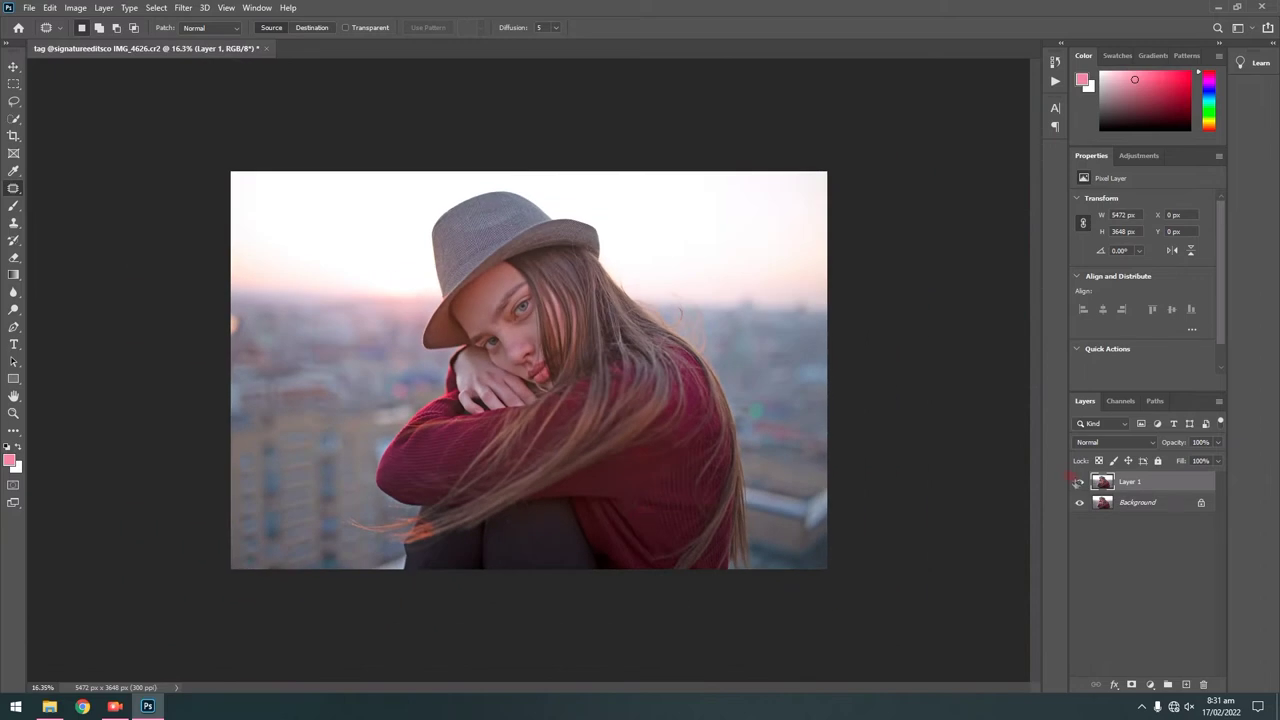
{"action": "key", "text": "ctrl+e"}
Name the new layer midt0ne
{"action": "scroll", "coordinate": [563, 313], "scroll_direction": "up", "scroll_amount": 2}
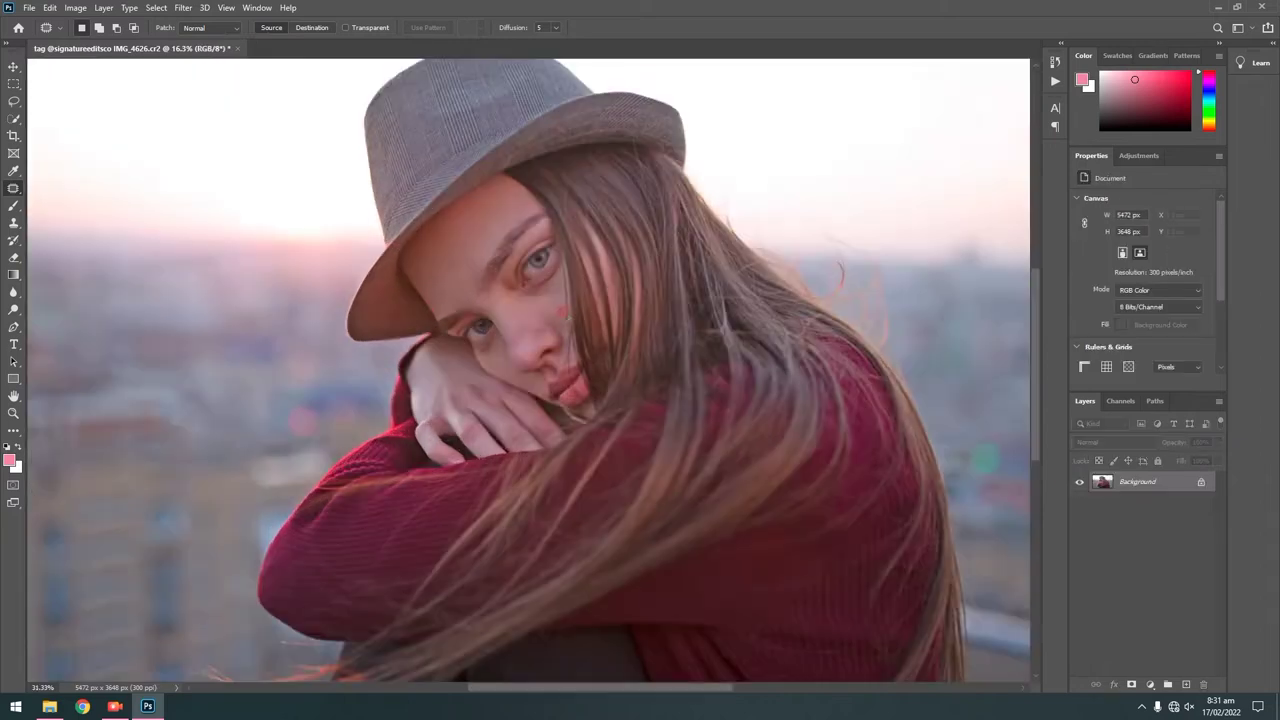
{"action": "scroll", "coordinate": [563, 313], "scroll_direction": "up", "scroll_amount": 1}
{"action": "scroll", "coordinate": [542, 322], "scroll_direction": "down", "scroll_amount": 3}
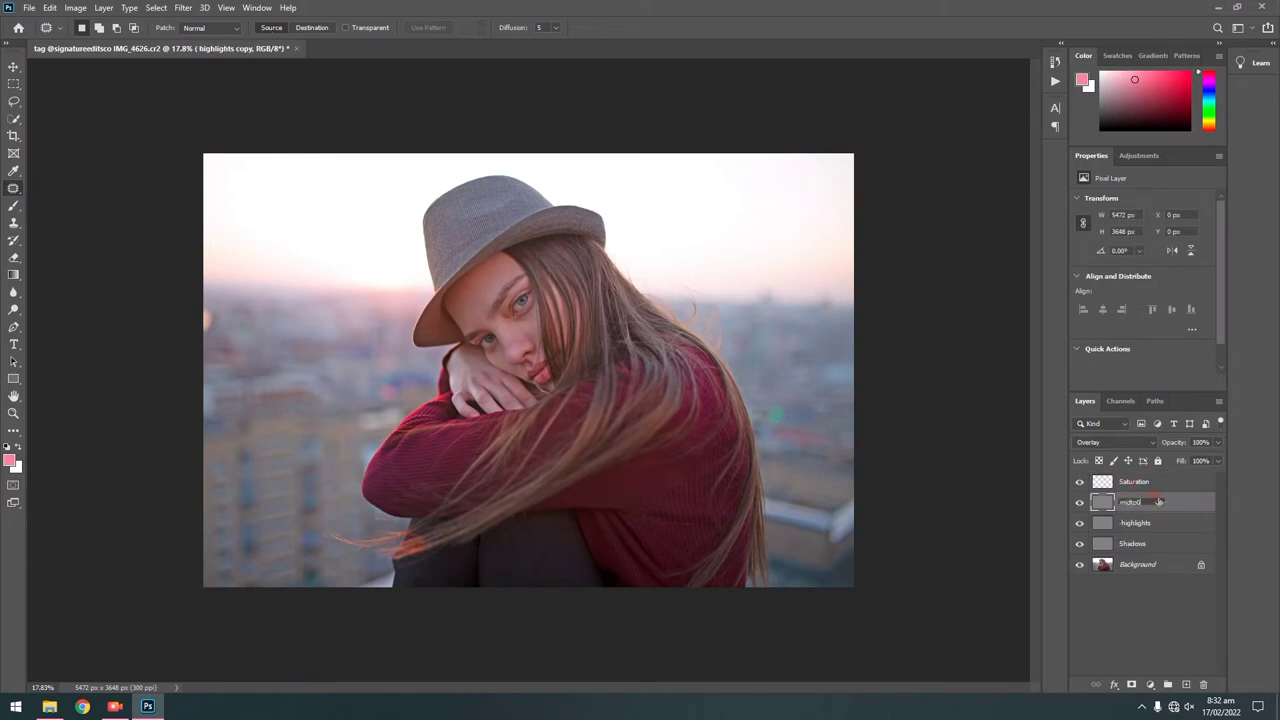
{"action": "type", "text": "ne"}
{"action": "key", "text": "Return"}
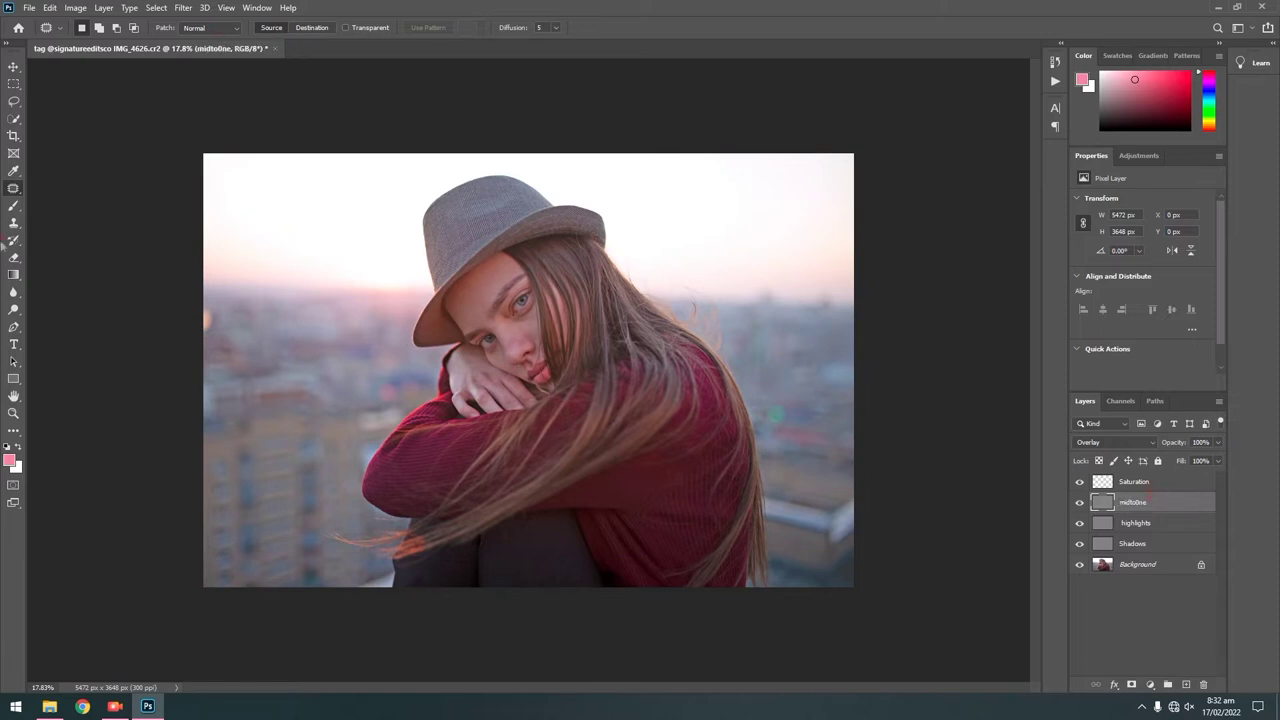
Dodge the midtones around the eye and enlarge the Dodge brush to 707
{"action": "key", "text": "o"}
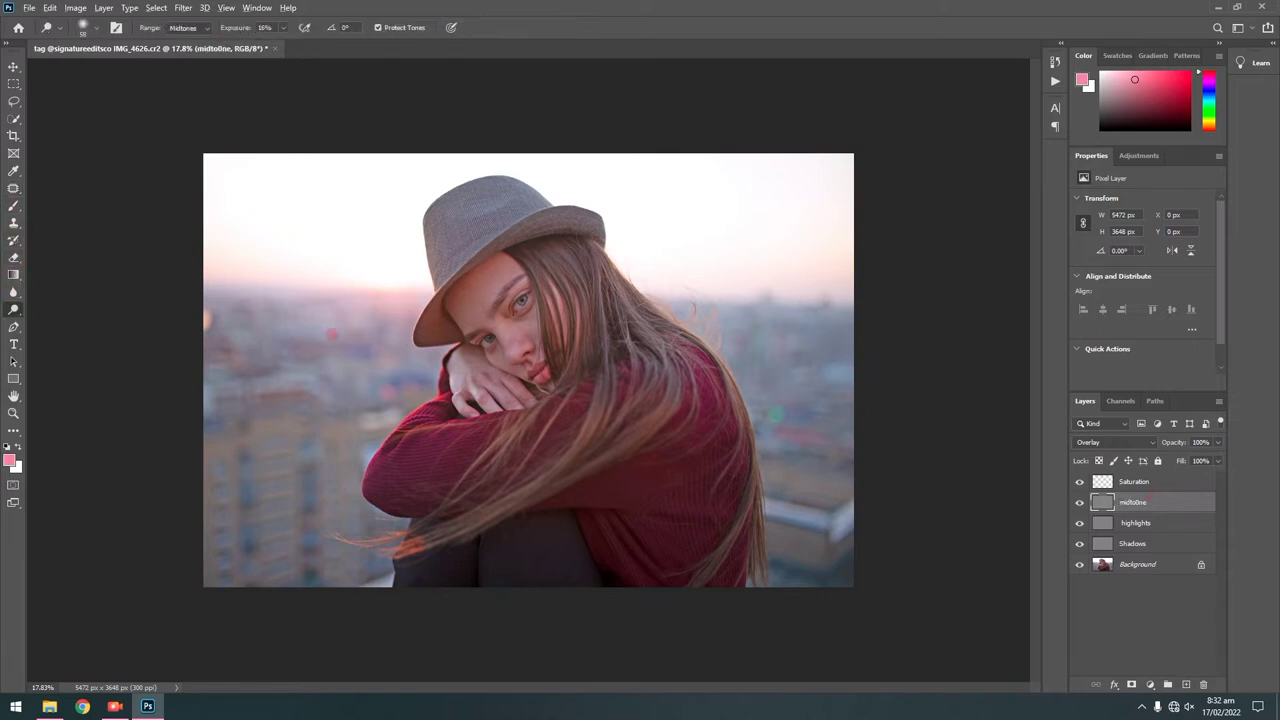
{"action": "scroll", "coordinate": [571, 299], "scroll_direction": "up", "scroll_amount": 4}
{"action": "scroll", "coordinate": [571, 299], "scroll_direction": "up", "scroll_amount": 3}
{"action": "left_click", "coordinate": [337, 274]}
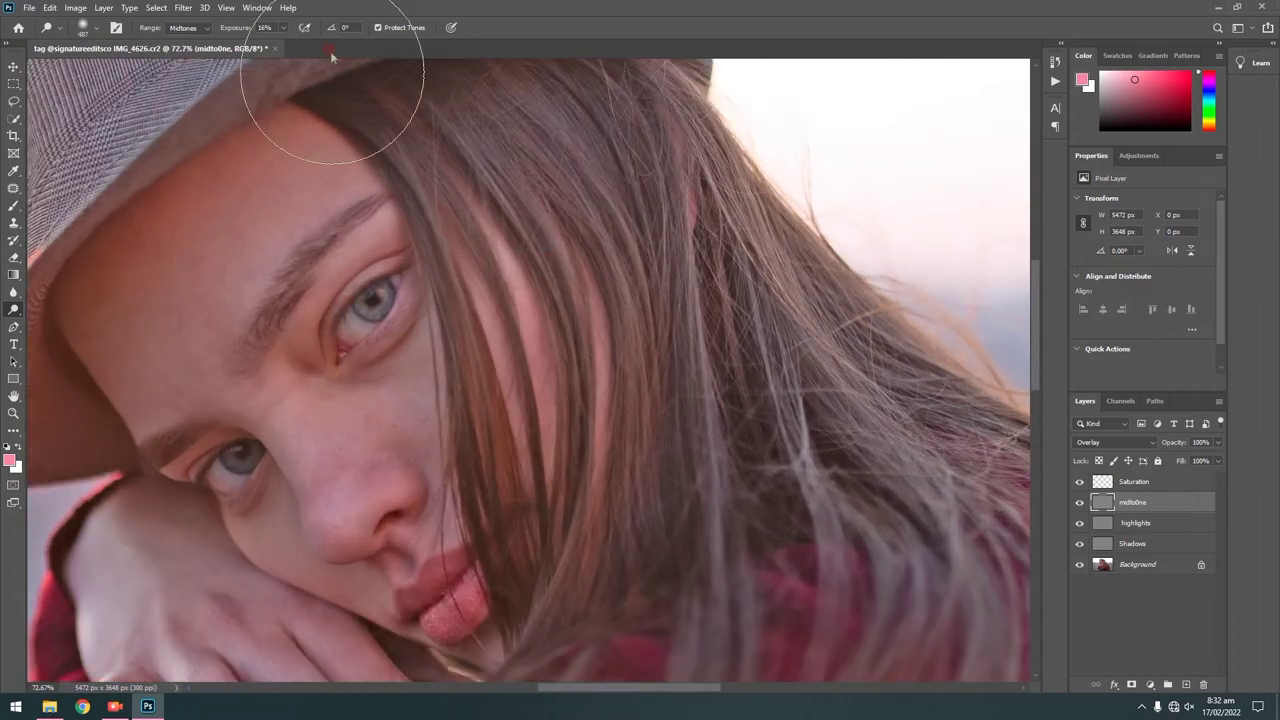
{"action": "left_click_drag", "start_coordinate": [205, 325], "coordinate": [257, 297]}
Continue dodging midtones across the face, hair and hat crown
{"action": "scroll", "coordinate": [197, 325], "scroll_direction": "down", "scroll_amount": 2}
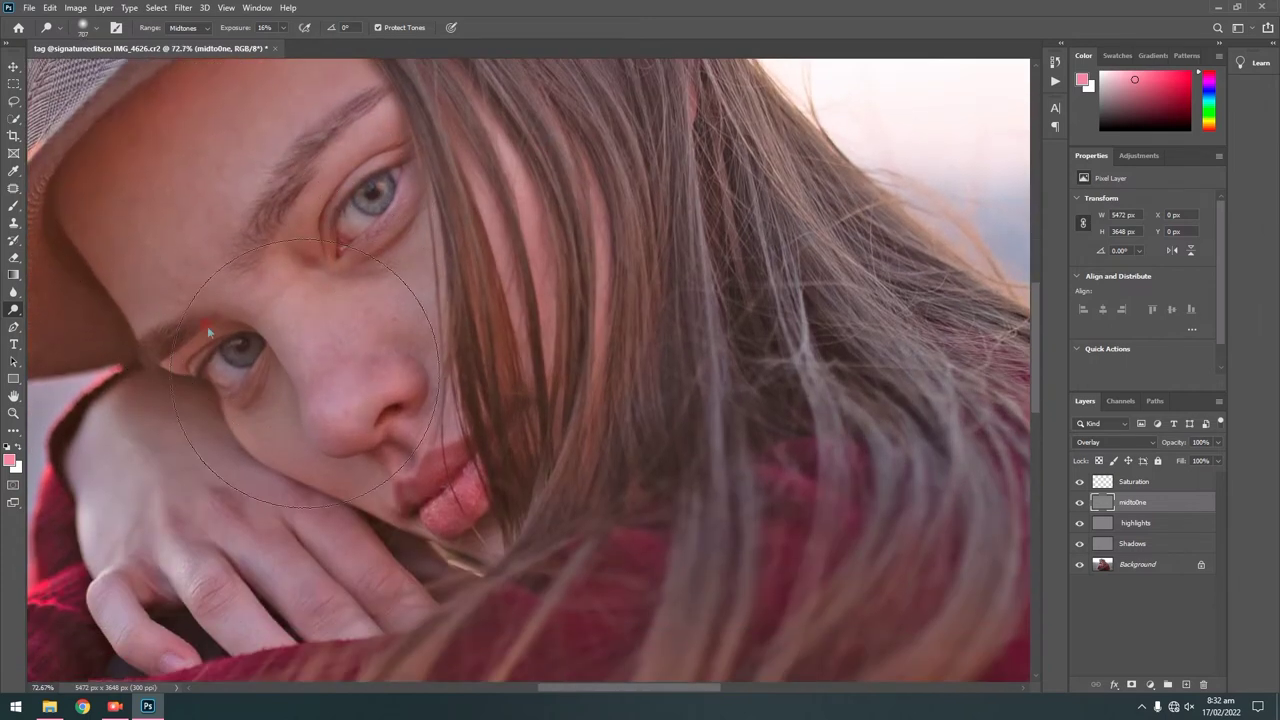
{"action": "scroll", "coordinate": [185, 322], "scroll_direction": "up", "scroll_amount": 3}
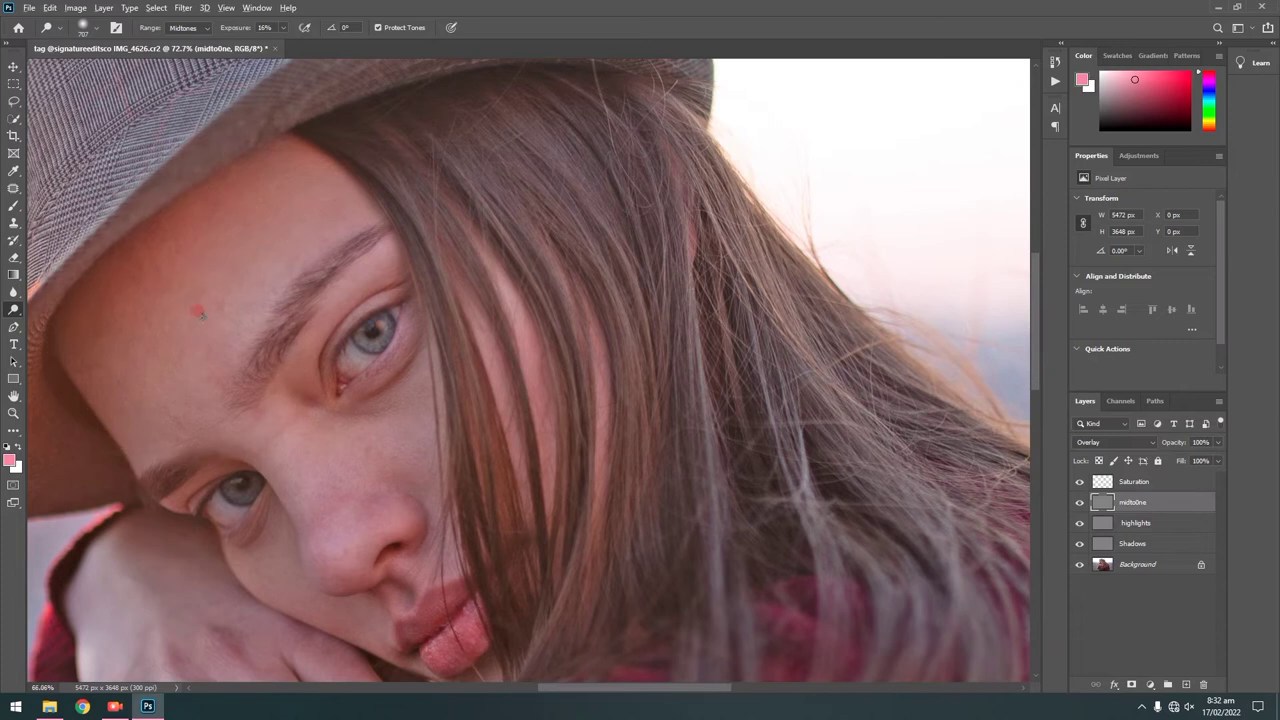
{"action": "scroll", "coordinate": [205, 325], "scroll_direction": "down", "scroll_amount": 3}
{"action": "scroll", "coordinate": [205, 322], "scroll_direction": "up", "scroll_amount": 2}
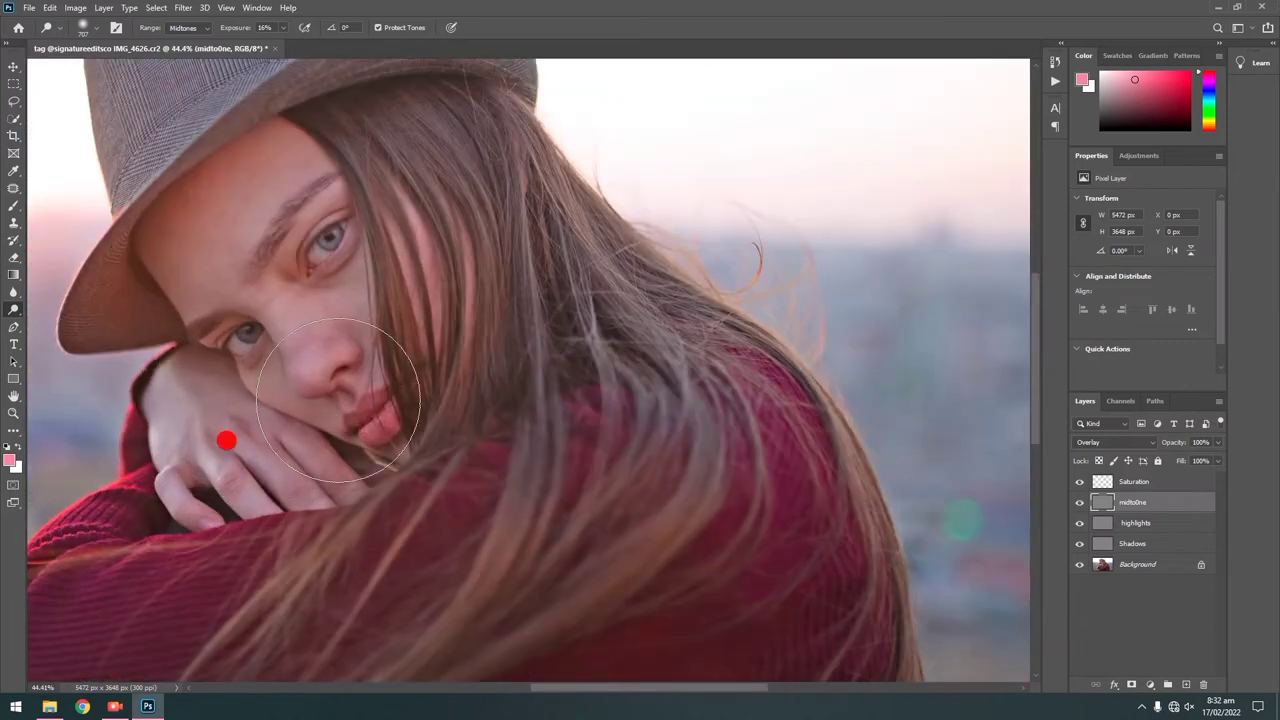
{"action": "scroll", "coordinate": [226, 437], "scroll_direction": "down", "scroll_amount": 2}
{"action": "scroll", "coordinate": [465, 275], "scroll_direction": "up", "scroll_amount": 4}
{"action": "scroll", "coordinate": [465, 275], "scroll_direction": "up", "scroll_amount": 1}
{"action": "scroll", "coordinate": [465, 275], "scroll_direction": "down", "scroll_amount": 2}
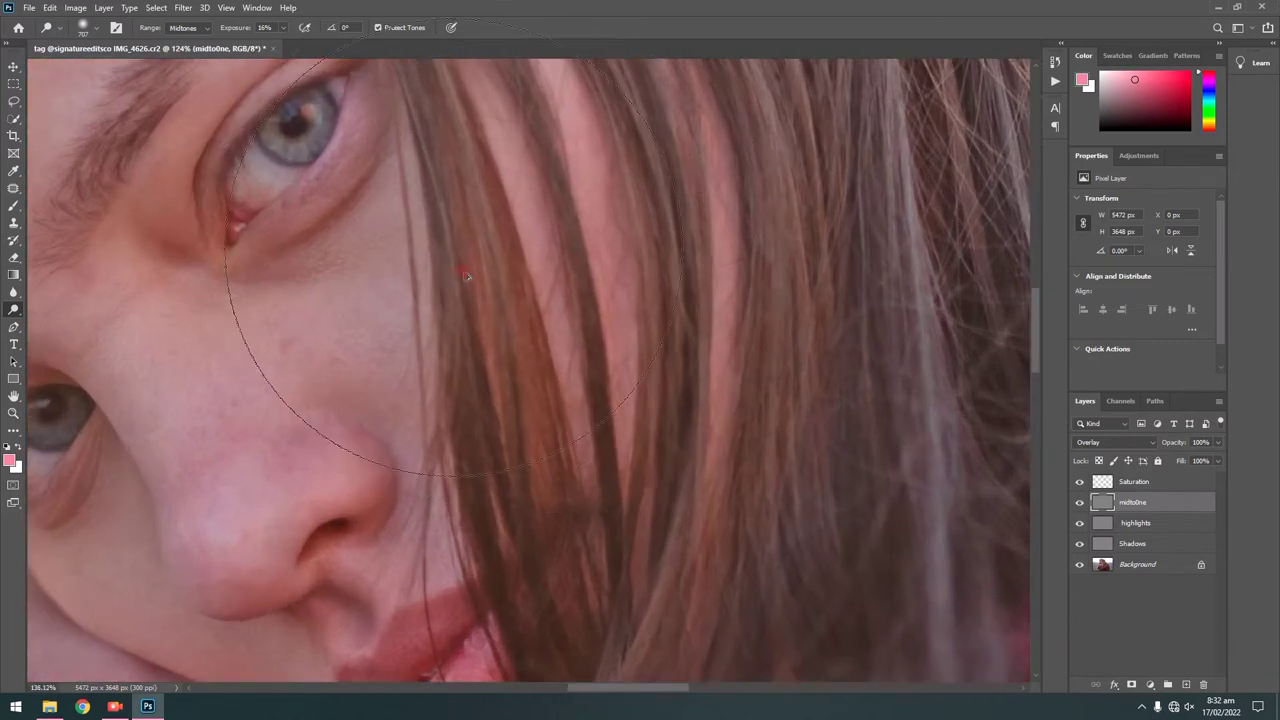
{"action": "scroll", "coordinate": [465, 275], "scroll_direction": "down", "scroll_amount": 3}
{"action": "scroll", "coordinate": [465, 275], "scroll_direction": "down", "scroll_amount": 3}
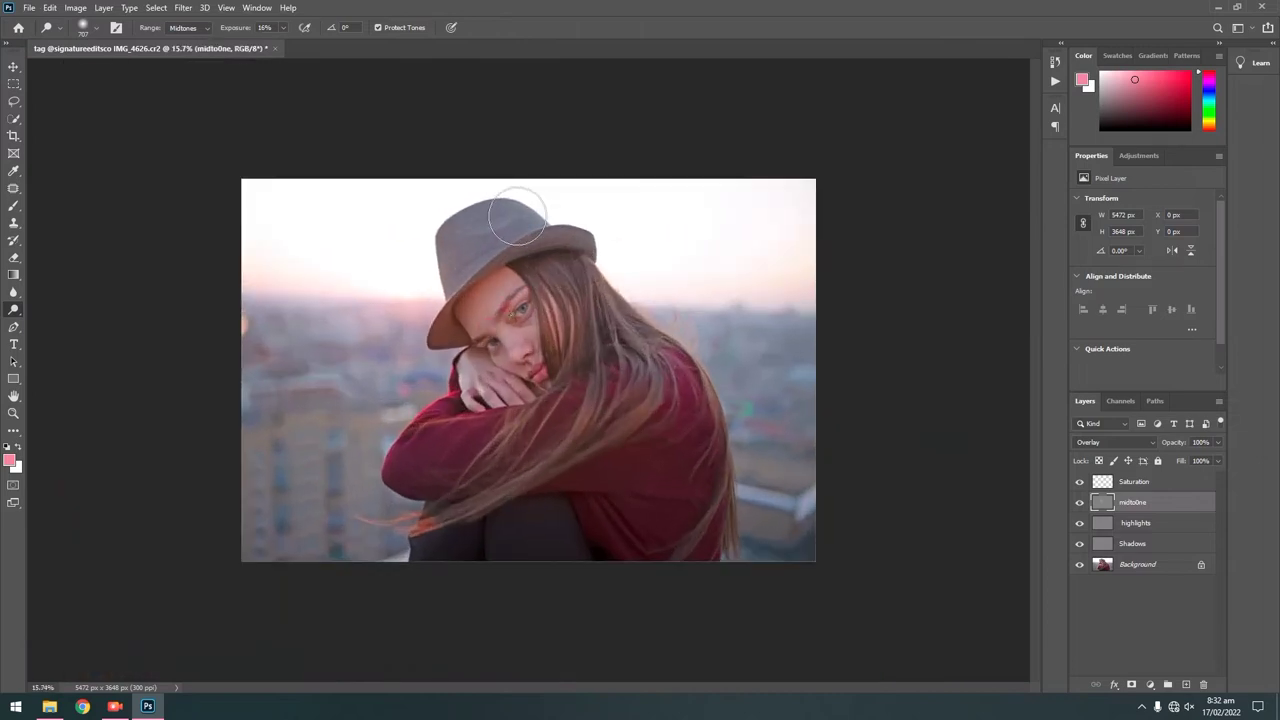
{"action": "scroll", "coordinate": [498, 213], "scroll_direction": "up", "scroll_amount": 5}
{"action": "scroll", "coordinate": [498, 213], "scroll_direction": "up", "scroll_amount": 1}
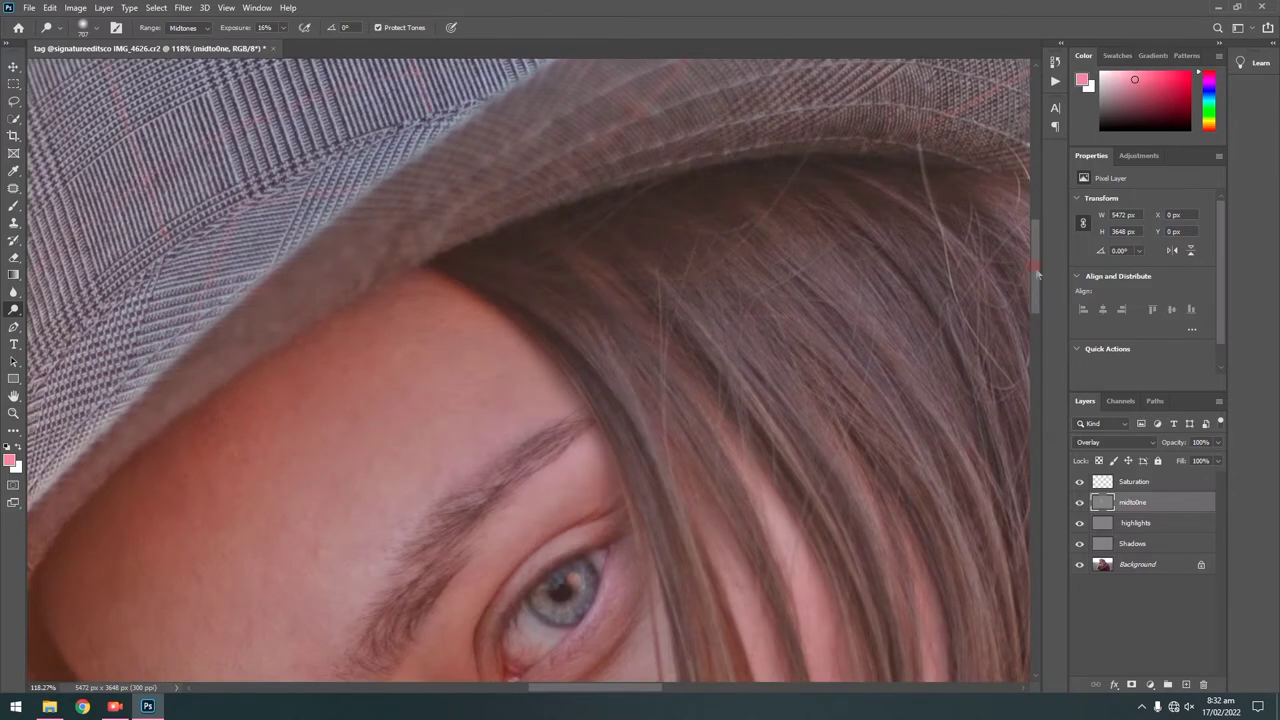
{"action": "left_click_drag", "start_coordinate": [498, 213], "coordinate": [645, 291]}
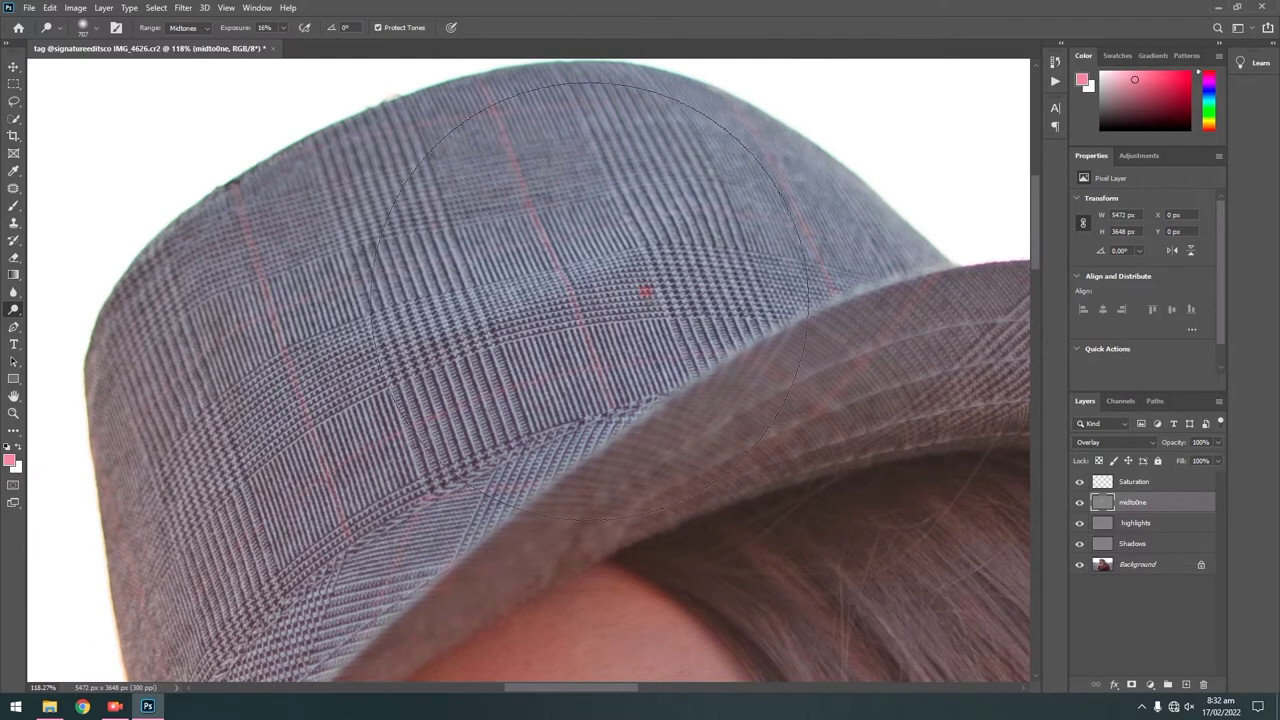
{"action": "scroll", "coordinate": [367, 323], "scroll_direction": "down", "scroll_amount": 5}
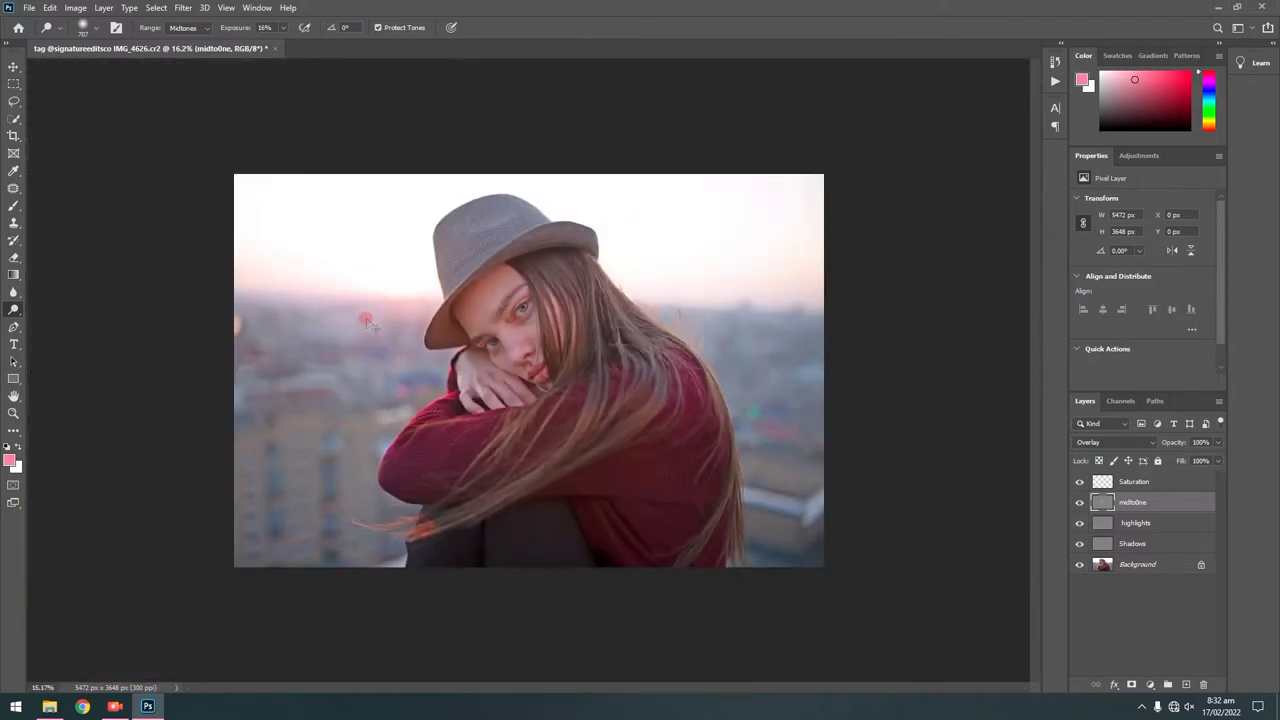
Quick-select the face, hat brim and hair, then set Selective Color Reds Black to -32
{"action": "key", "text": "ctrl+shift+r"}
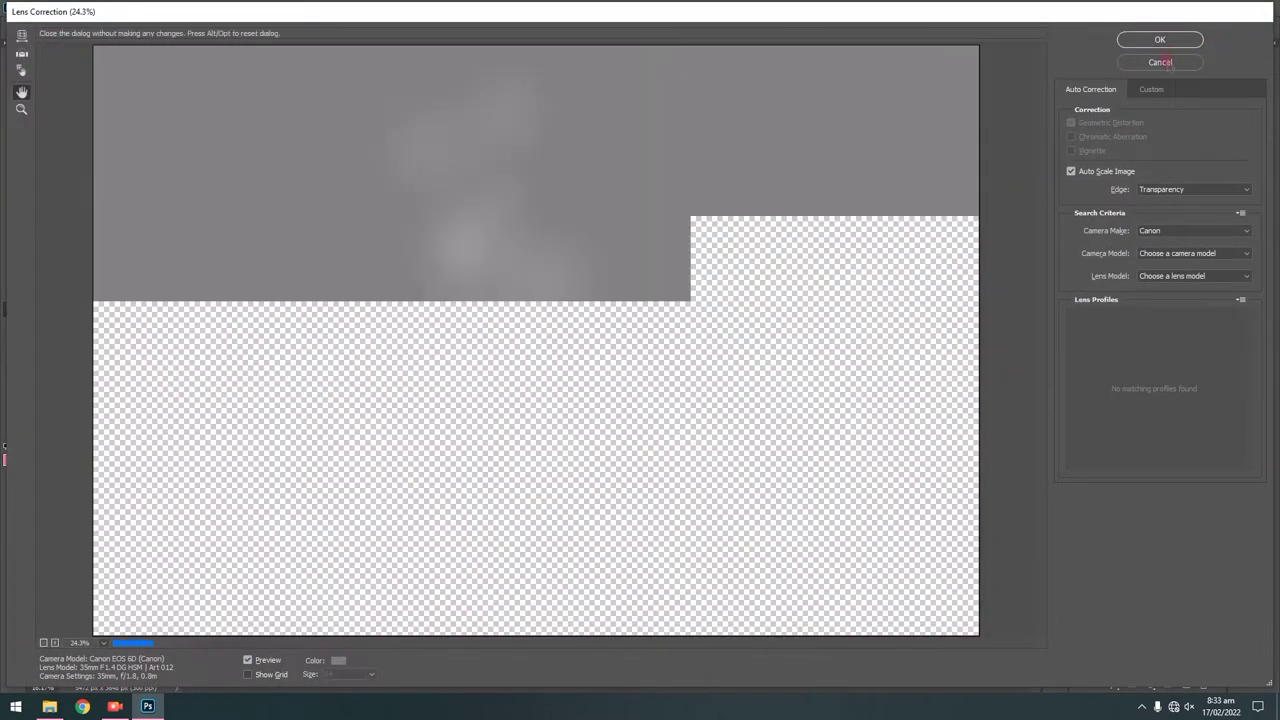
{"action": "key", "text": "Escape"}
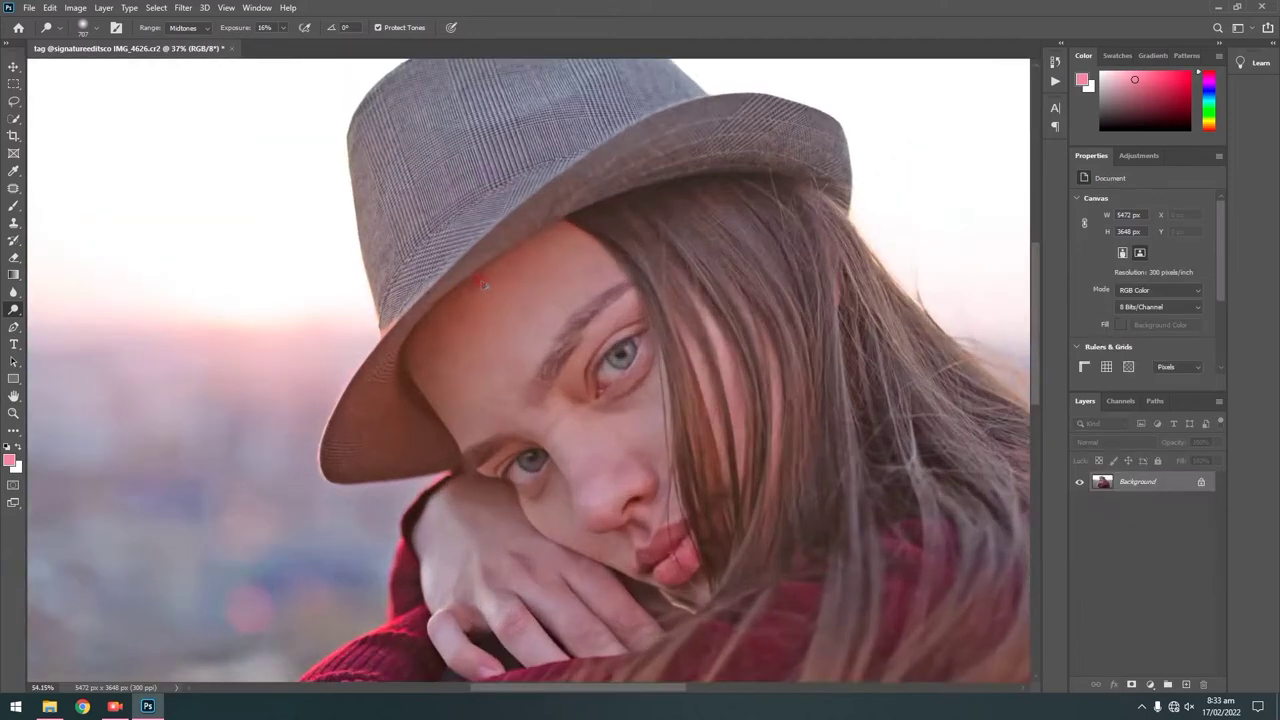
{"action": "scroll", "coordinate": [528, 370], "scroll_direction": "up", "scroll_amount": 4}
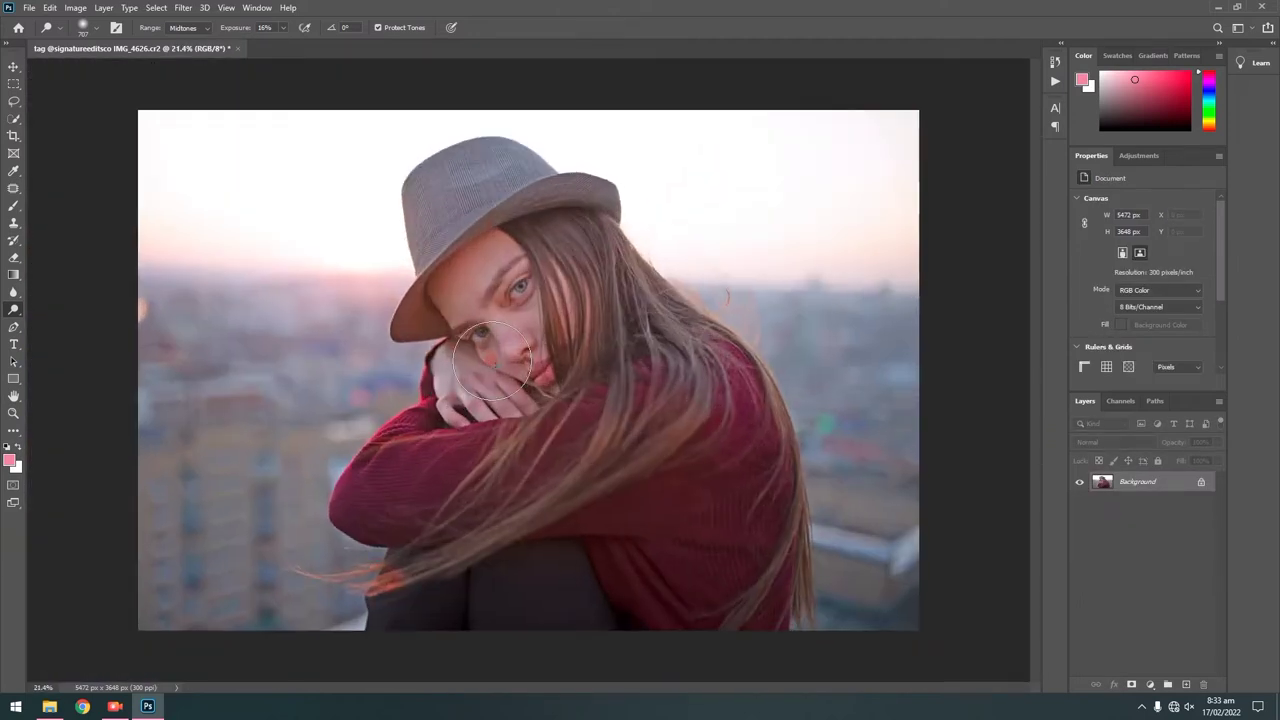
{"action": "key", "text": "w"}
{"action": "left_click", "coordinate": [548, 318]}
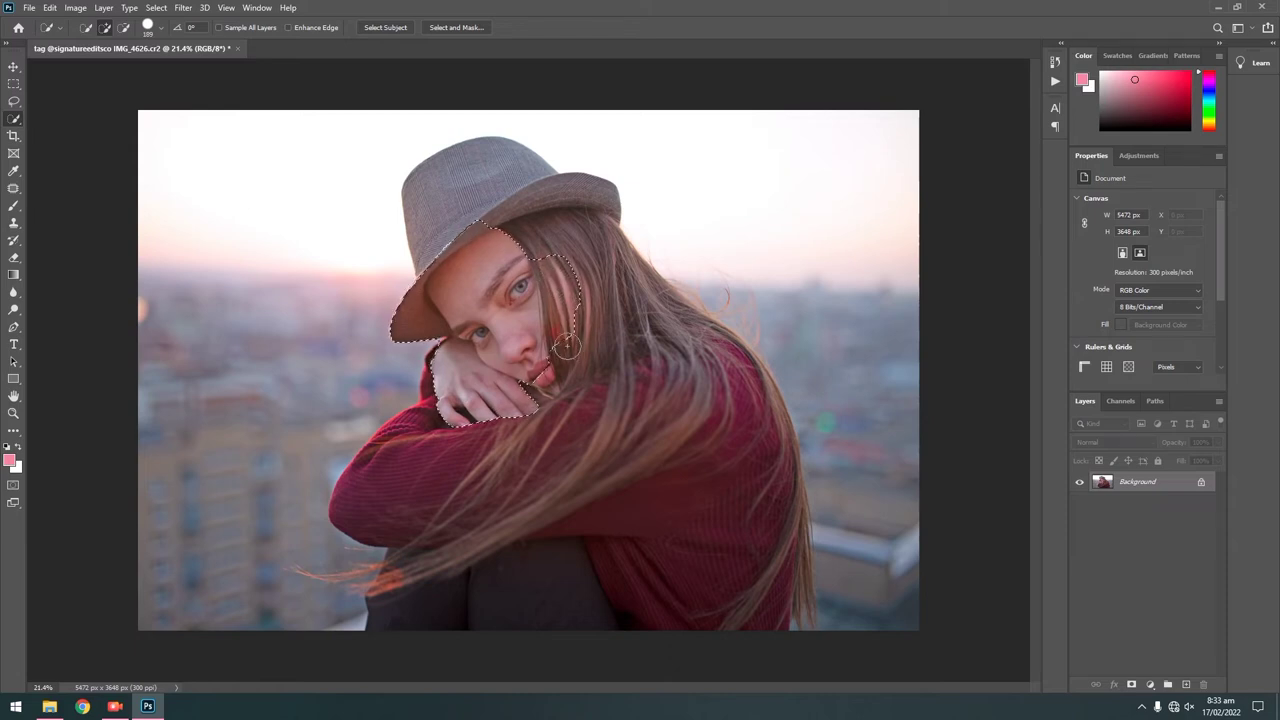
{"action": "mouse_move", "coordinate": [582, 281]}
{"action": "left_mouse_down"}
{"action": "mouse_move", "coordinate": [527, 268]}
{"action": "mouse_move", "coordinate": [631, 308]}
{"action": "left_mouse_up"}
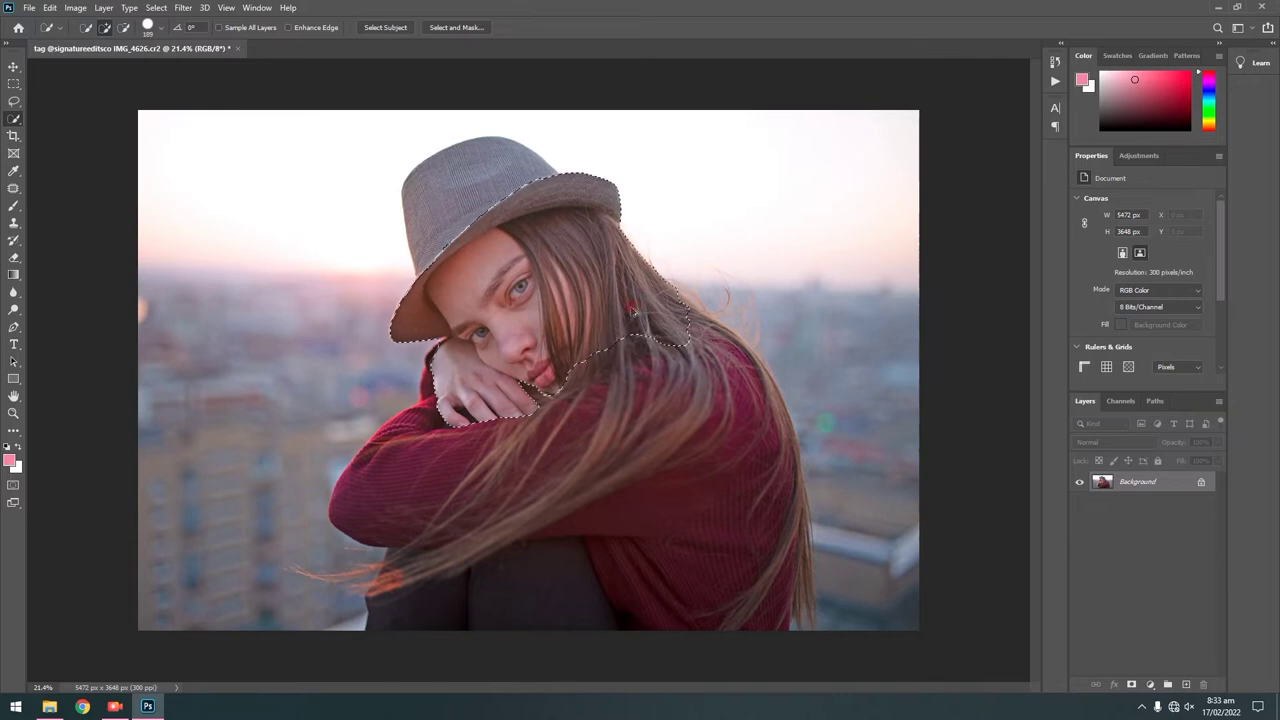
{"action": "left_click_drag", "start_coordinate": [769, 301], "coordinate": [750, 302]}
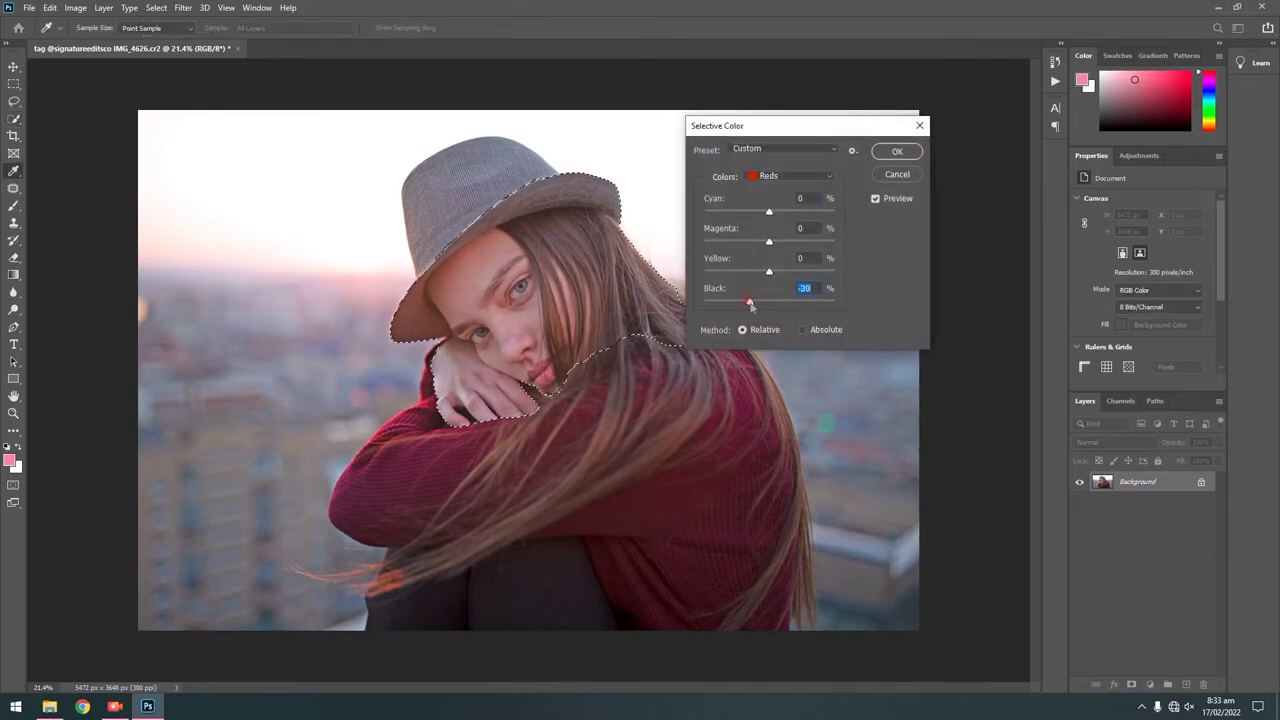
{"action": "left_click_drag", "start_coordinate": [750, 304], "coordinate": [749, 303]}
Apply the Selective Color change and run the skin-smoothing script to create DS 50 px
{"action": "left_click", "coordinate": [897, 151]}
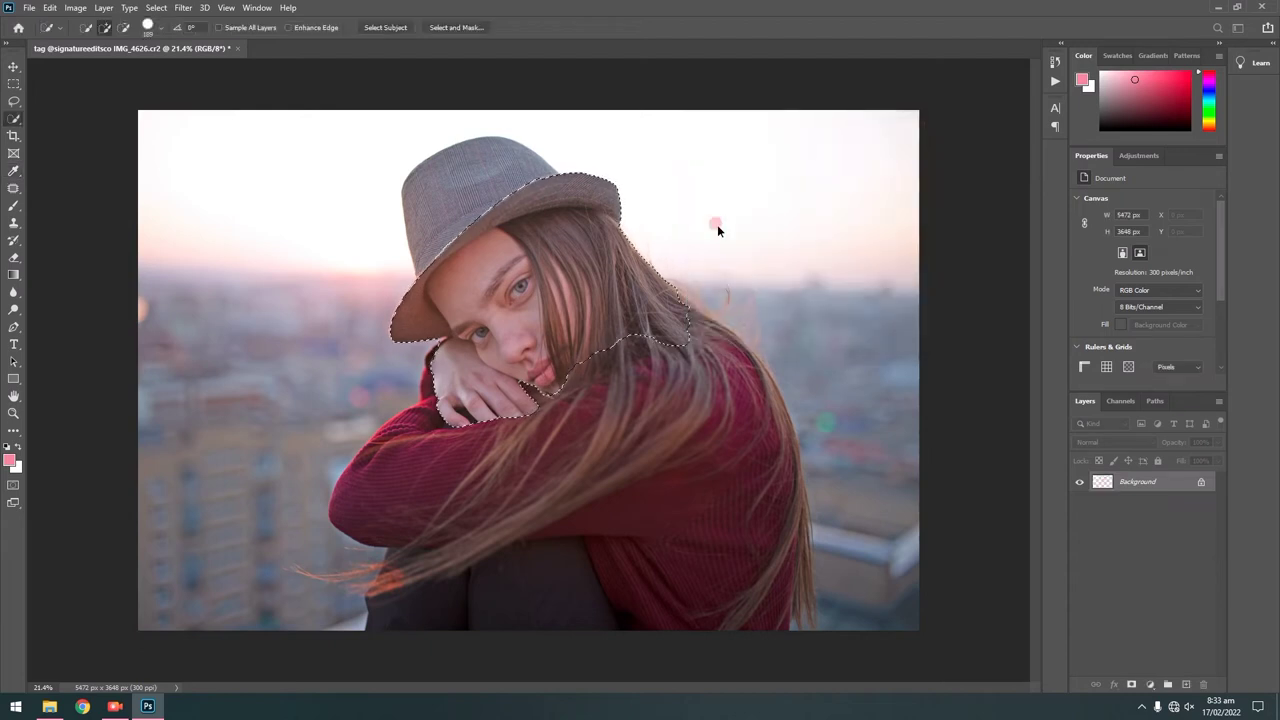
{"action": "key", "text": "Return"}
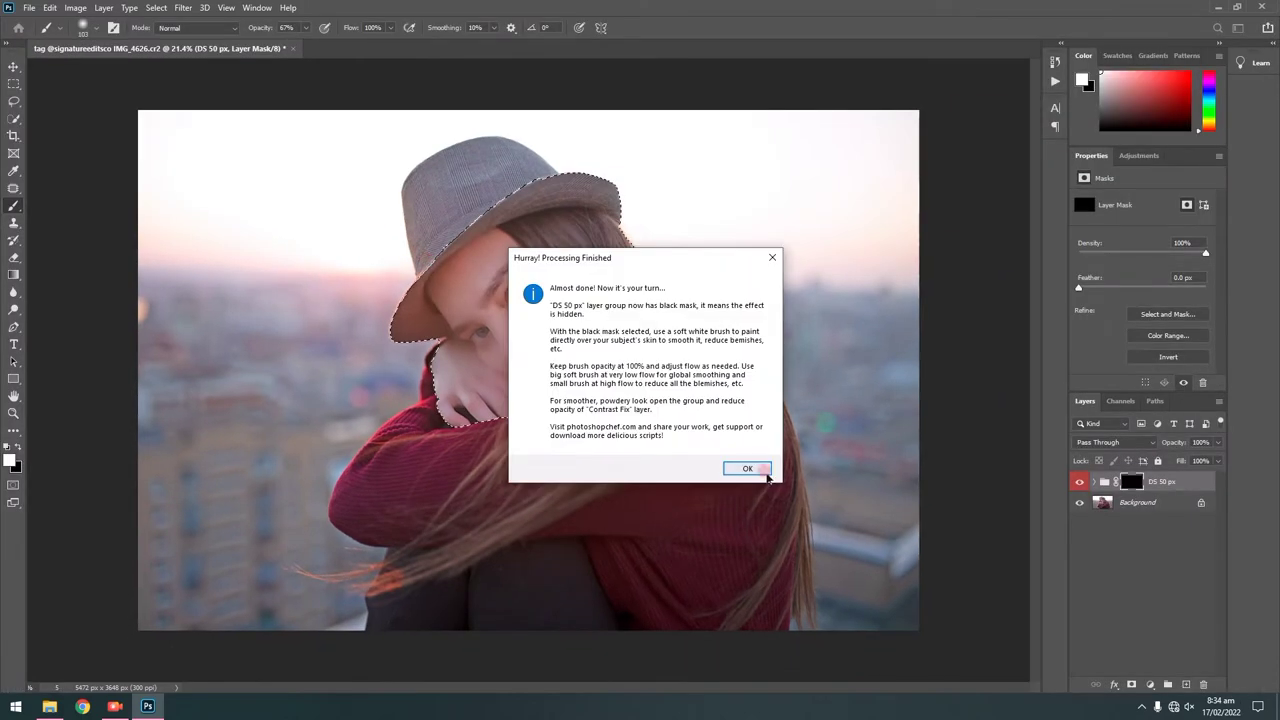
{"action": "left_click", "coordinate": [747, 469]}
{"action": "scroll", "coordinate": [487, 287], "scroll_direction": "up", "scroll_amount": 3}
{"action": "scroll", "coordinate": [487, 287], "scroll_direction": "up", "scroll_amount": 2}
Set the brush opacity to 58% for painting on the DS 50 px mask
{"action": "scroll", "coordinate": [487, 287], "scroll_direction": "up", "scroll_amount": 2}
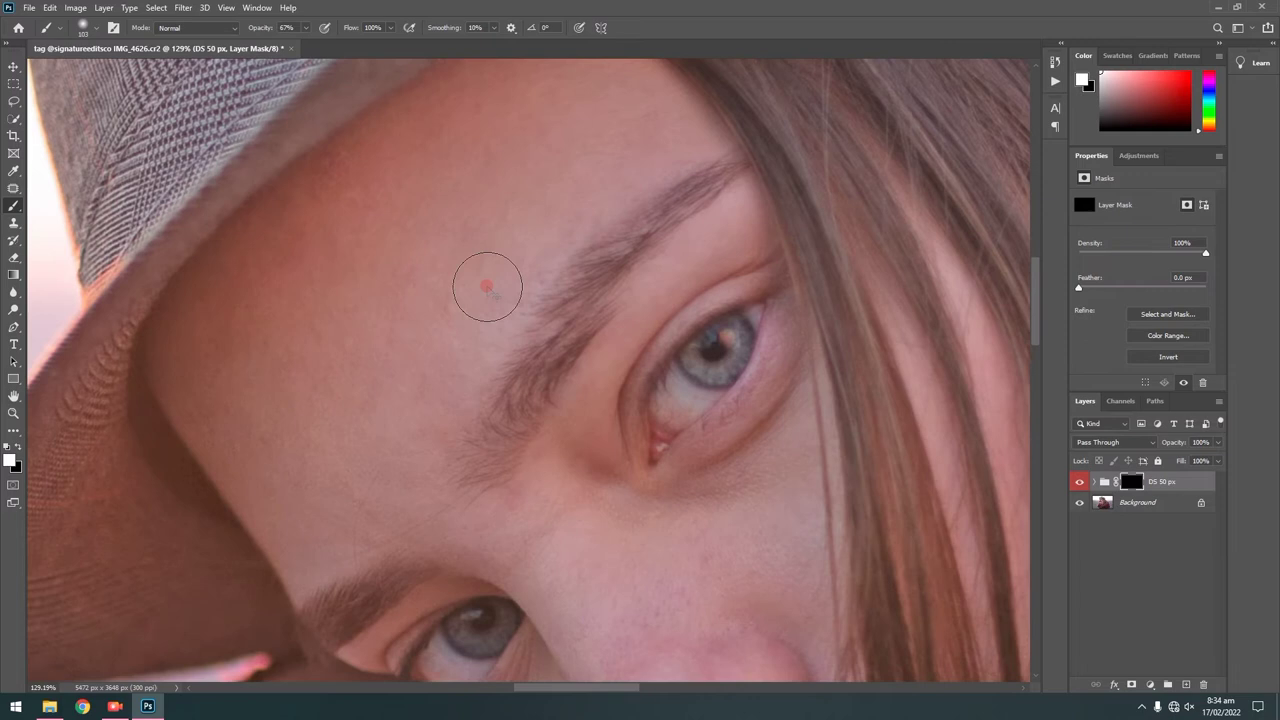
{"action": "scroll", "coordinate": [487, 287], "scroll_direction": "up", "scroll_amount": 1}
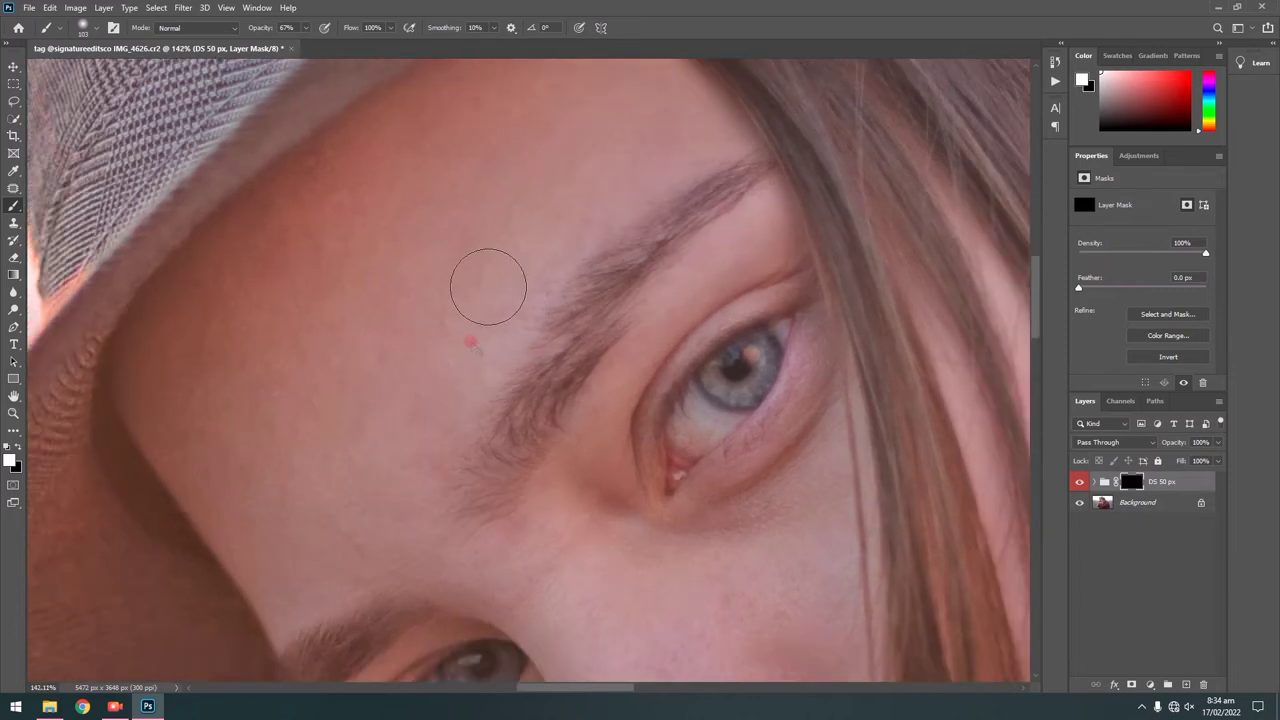
{"action": "left_click", "coordinate": [305, 27]}
{"action": "left_click", "coordinate": [368, 216]}
{"action": "scroll", "coordinate": [400, 300], "scroll_direction": "down", "scroll_amount": 3}
{"action": "scroll", "coordinate": [400, 300], "scroll_direction": "up", "scroll_amount": 3}
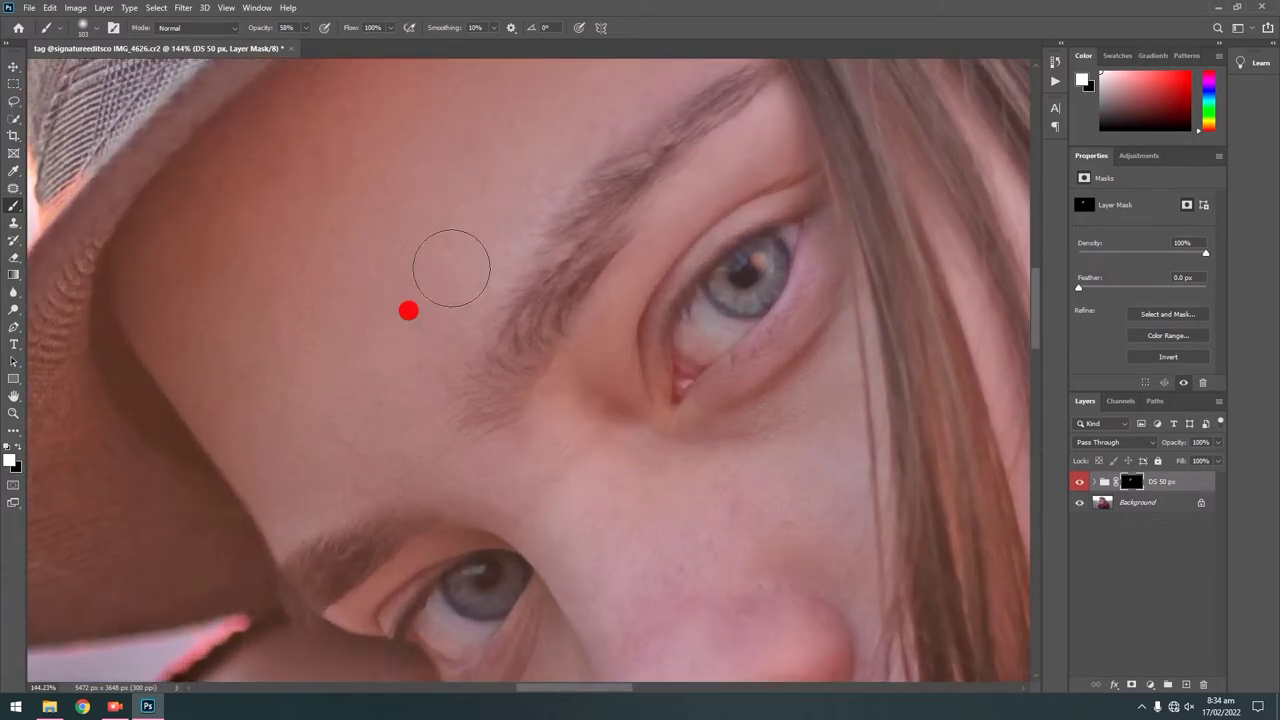
{"action": "scroll", "coordinate": [456, 288], "scroll_direction": "down", "scroll_amount": 5}
{"action": "scroll", "coordinate": [549, 389], "scroll_direction": "up", "scroll_amount": 5}
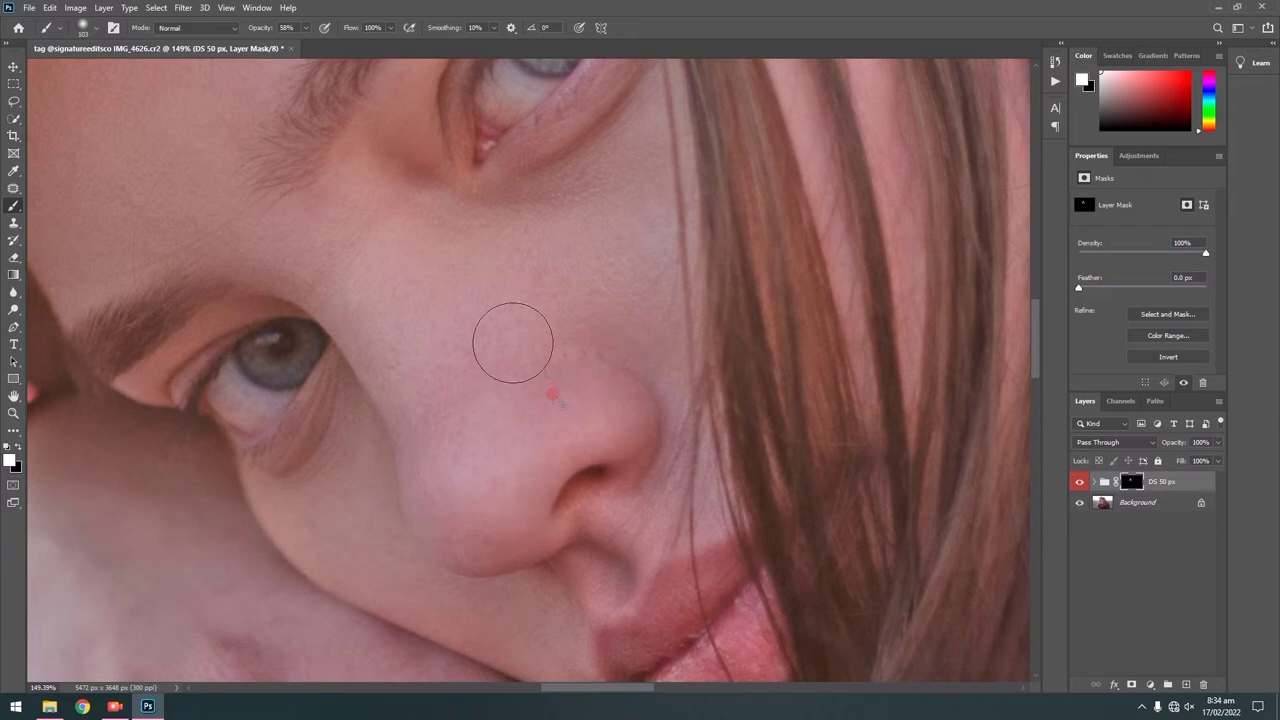
{"action": "scroll", "coordinate": [513, 342], "scroll_direction": "down", "scroll_amount": 5}
{"action": "scroll", "coordinate": [375, 385], "scroll_direction": "up", "scroll_amount": 6}
Paint smoothing into the face, nose, hand and forehead skin, toggling DS 50 px to compare
{"action": "left_click", "coordinate": [1076, 482]}
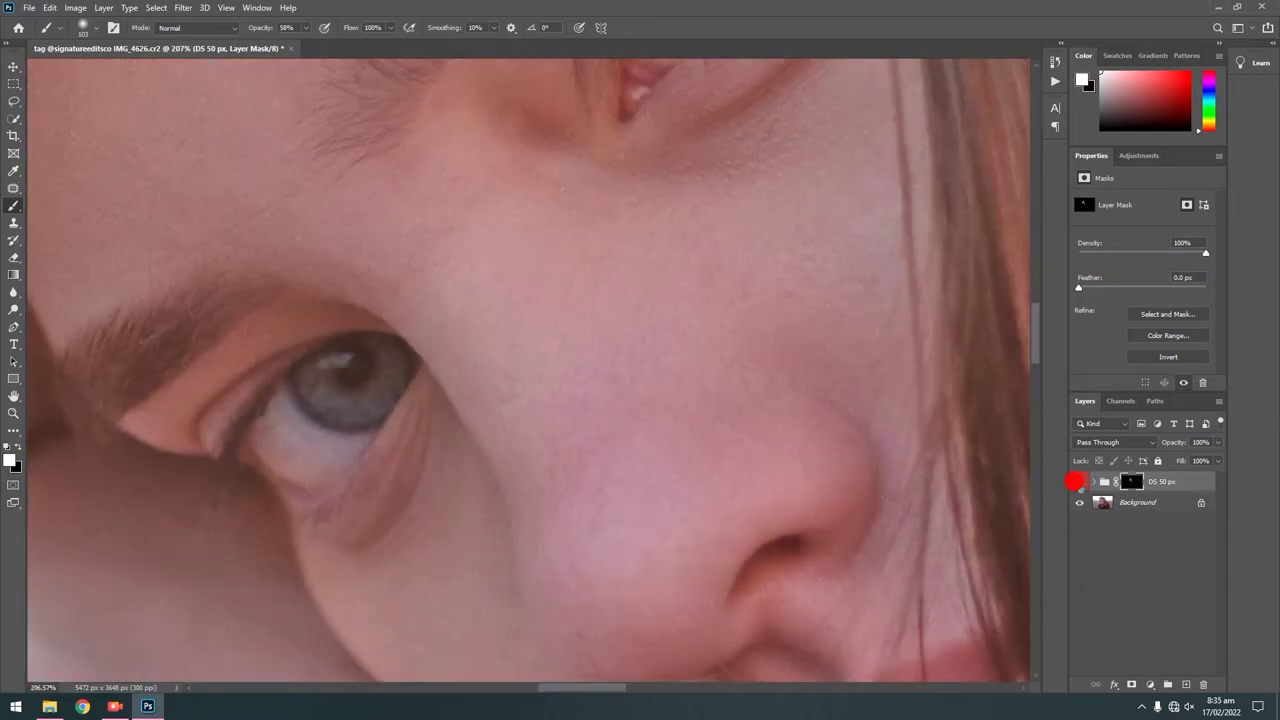
{"action": "scroll", "coordinate": [686, 480], "scroll_direction": "down", "scroll_amount": 5}
{"action": "scroll", "coordinate": [716, 554], "scroll_direction": "up", "scroll_amount": 5}
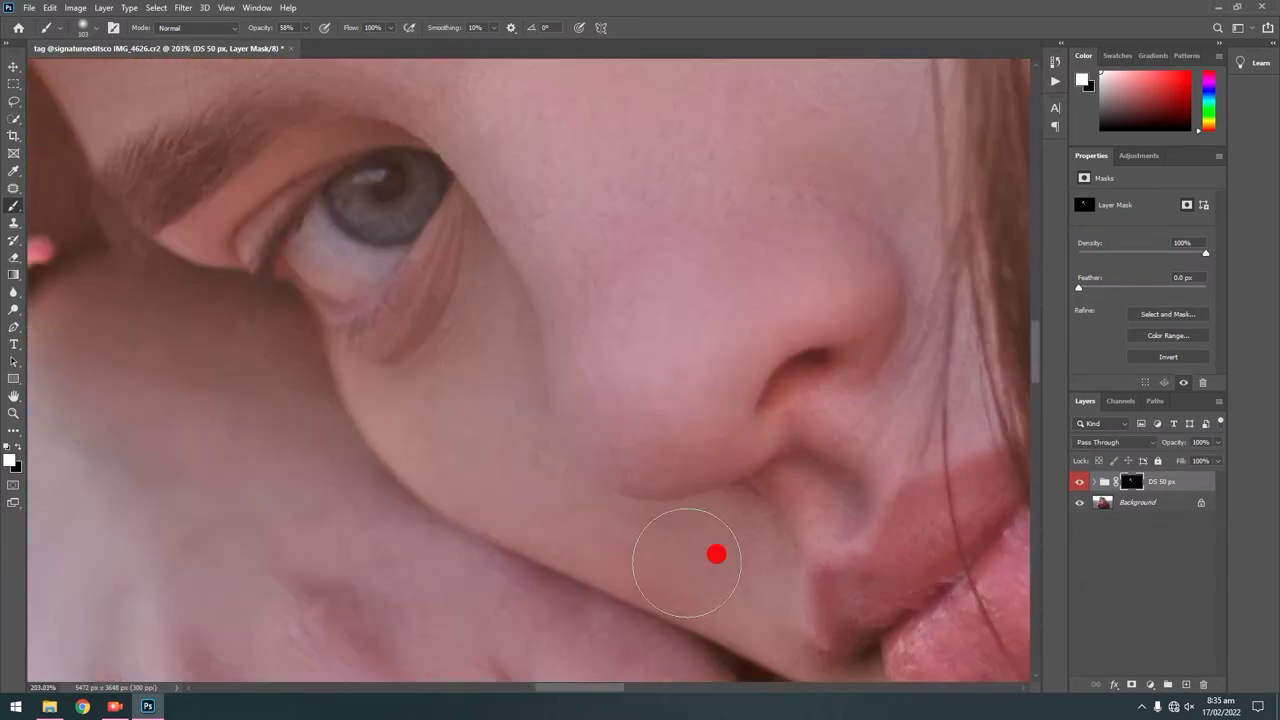
{"action": "scroll", "coordinate": [676, 548], "scroll_direction": "down", "scroll_amount": 1}
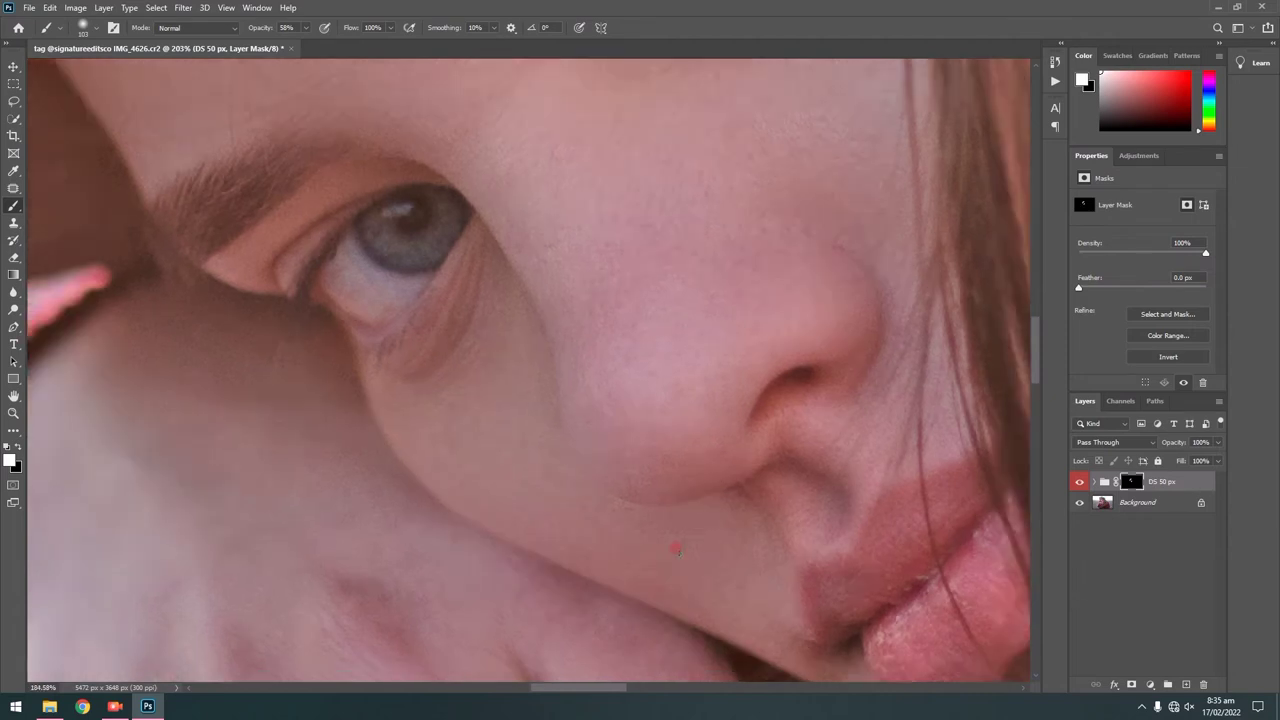
{"action": "scroll", "coordinate": [676, 548], "scroll_direction": "down", "scroll_amount": 2}
{"action": "scroll", "coordinate": [514, 571], "scroll_direction": "up", "scroll_amount": 1}
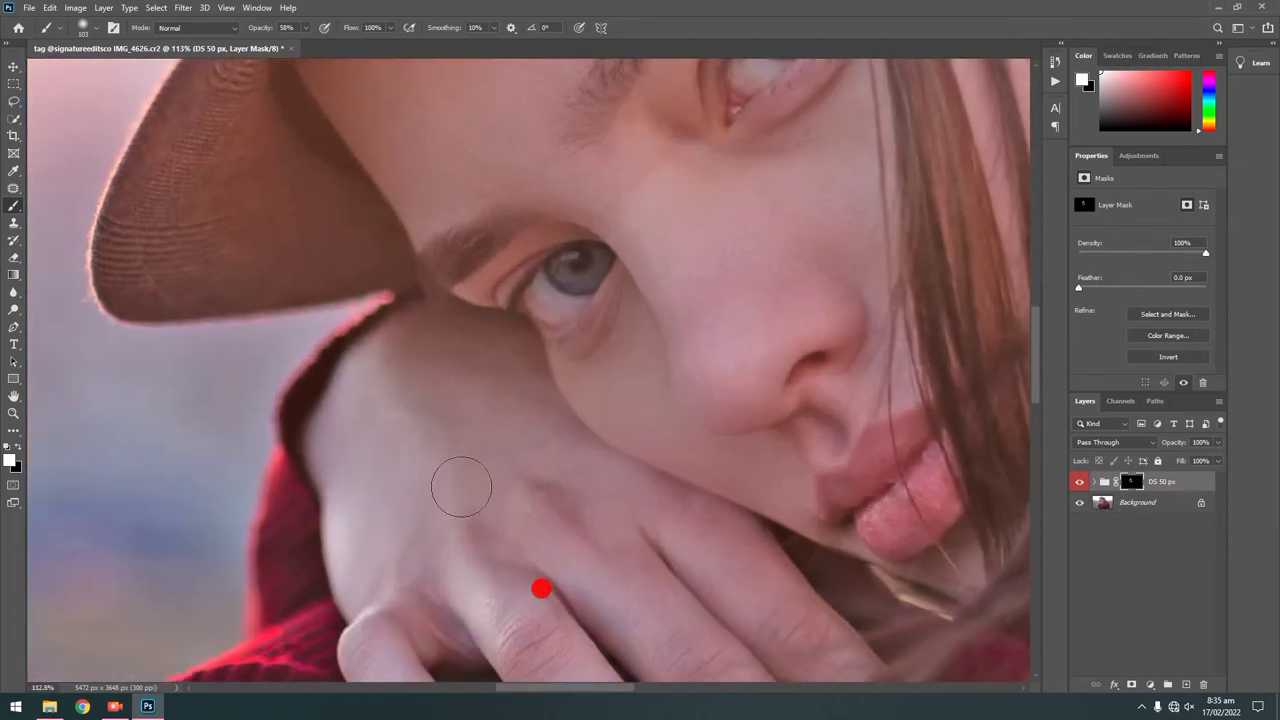
{"action": "scroll", "coordinate": [589, 426], "scroll_direction": "down", "scroll_amount": 2}
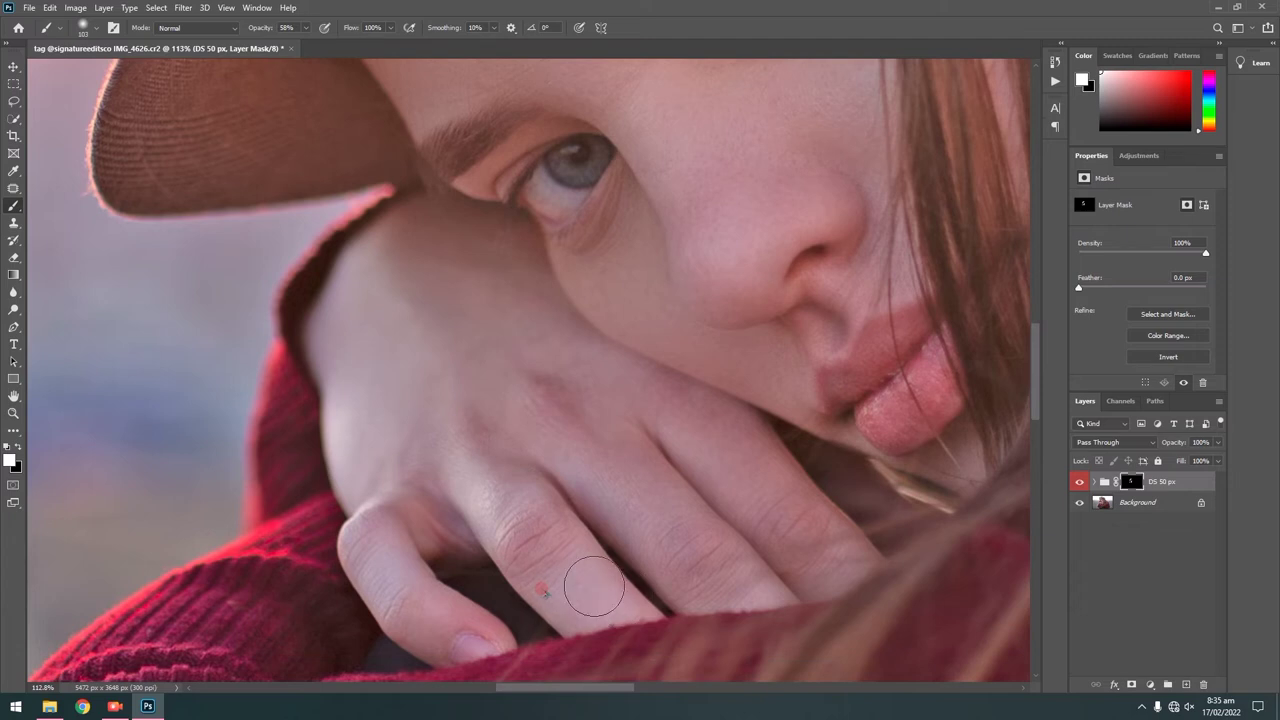
{"action": "scroll", "coordinate": [537, 323], "scroll_direction": "down", "scroll_amount": 3}
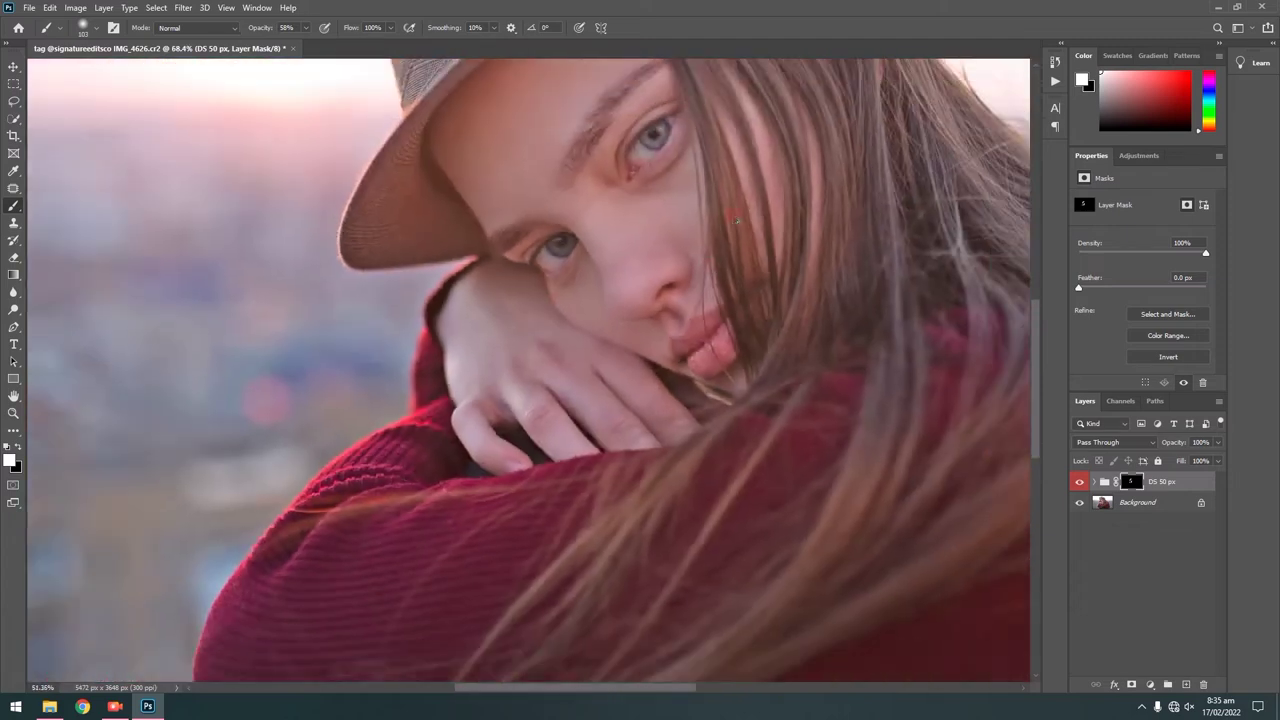
{"action": "scroll", "coordinate": [590, 270], "scroll_direction": "up", "scroll_amount": 3}
{"action": "scroll", "coordinate": [614, 261], "scroll_direction": "down", "scroll_amount": 3}
{"action": "scroll", "coordinate": [691, 297], "scroll_direction": "up", "scroll_amount": 3}
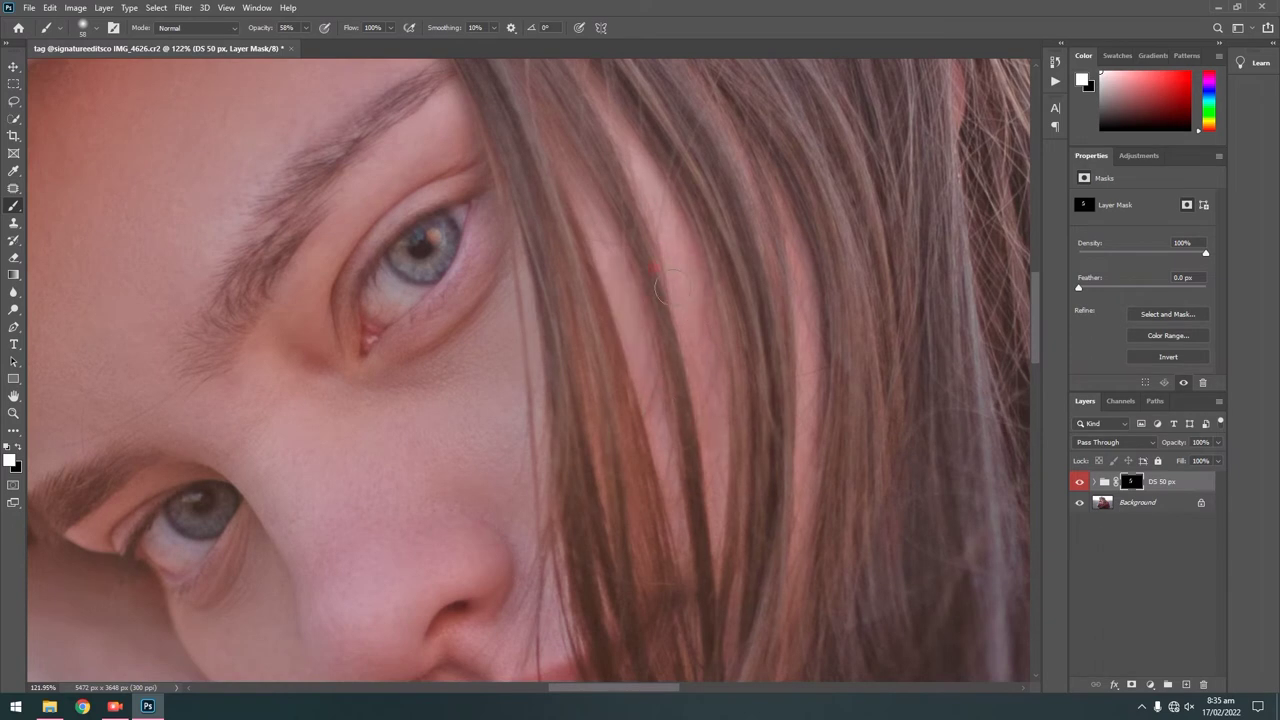
{"action": "scroll", "coordinate": [688, 430], "scroll_direction": "down", "scroll_amount": 3}
{"action": "scroll", "coordinate": [619, 199], "scroll_direction": "up", "scroll_amount": 3}
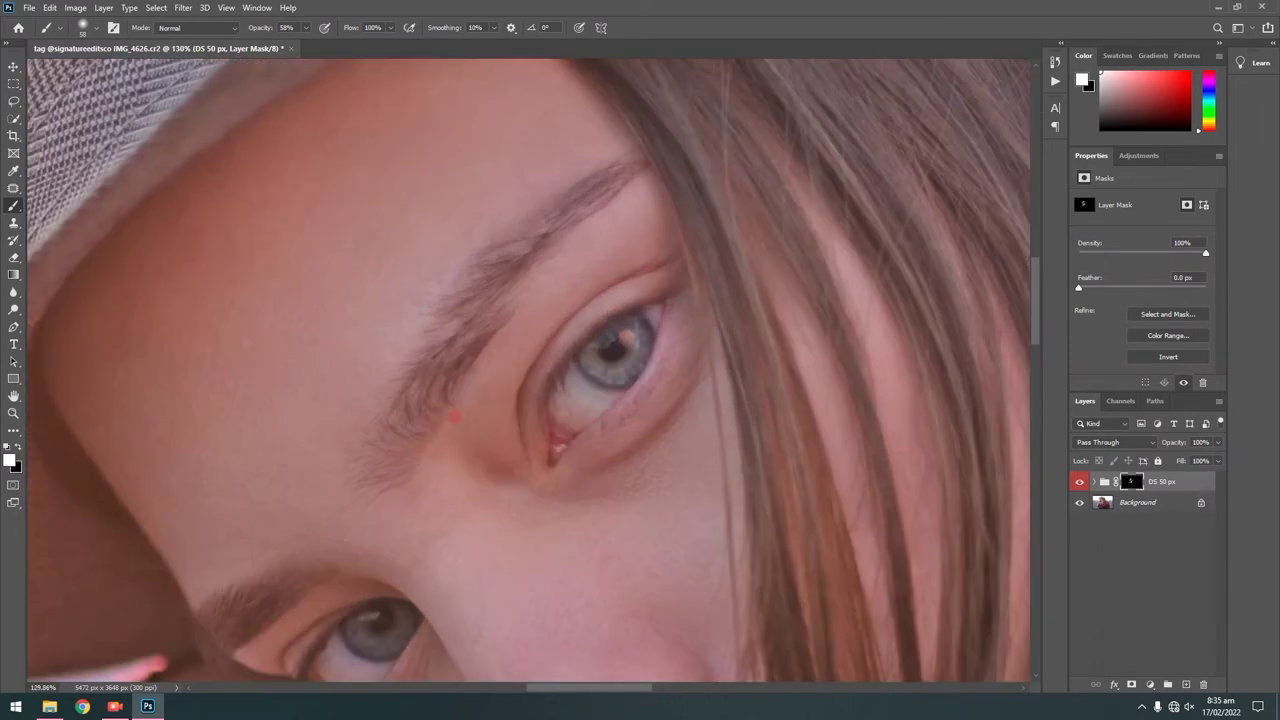
{"action": "scroll", "coordinate": [621, 295], "scroll_direction": "down", "scroll_amount": 5}
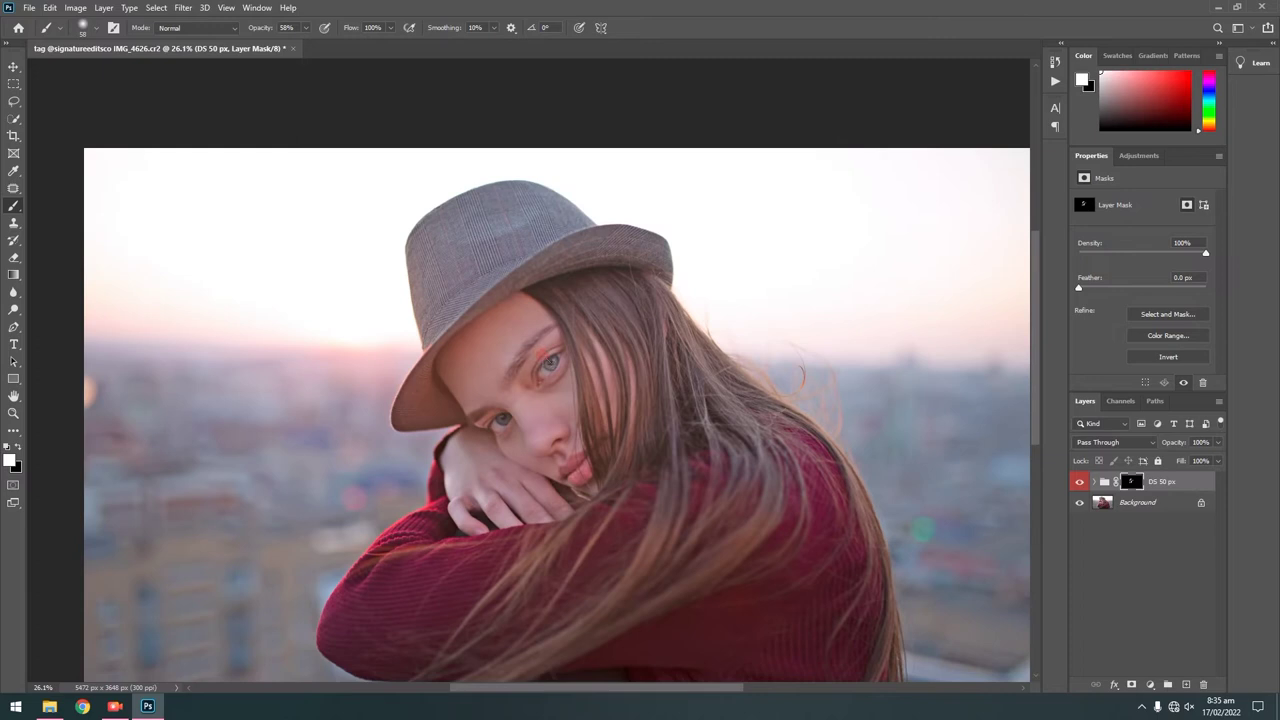
Stamp the smoothing group into Layer 1 and clone away the red blemish by the eyebrow
{"action": "key", "text": "ctrl+z"}
{"action": "scroll", "coordinate": [513, 378], "scroll_direction": "up", "scroll_amount": 3}
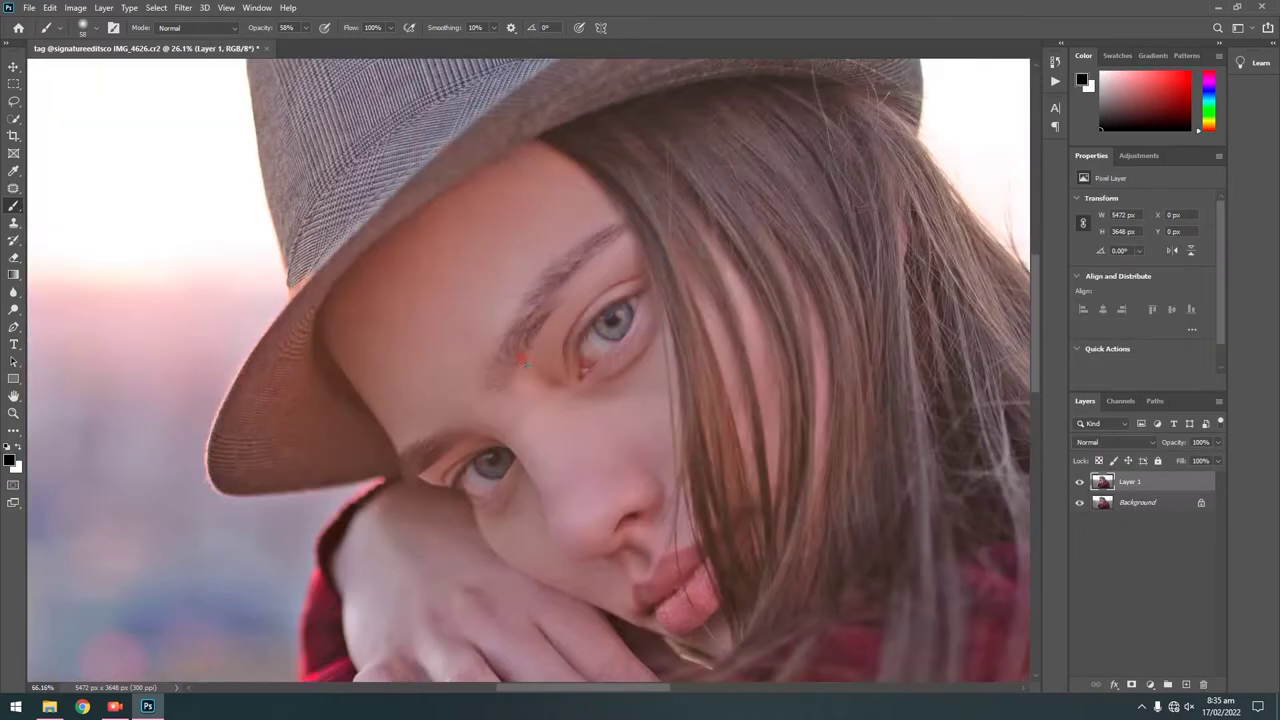
{"action": "scroll", "coordinate": [513, 378], "scroll_direction": "up", "scroll_amount": 2}
{"action": "scroll", "coordinate": [589, 286], "scroll_direction": "up", "scroll_amount": 2}
{"action": "key", "text": "s"}
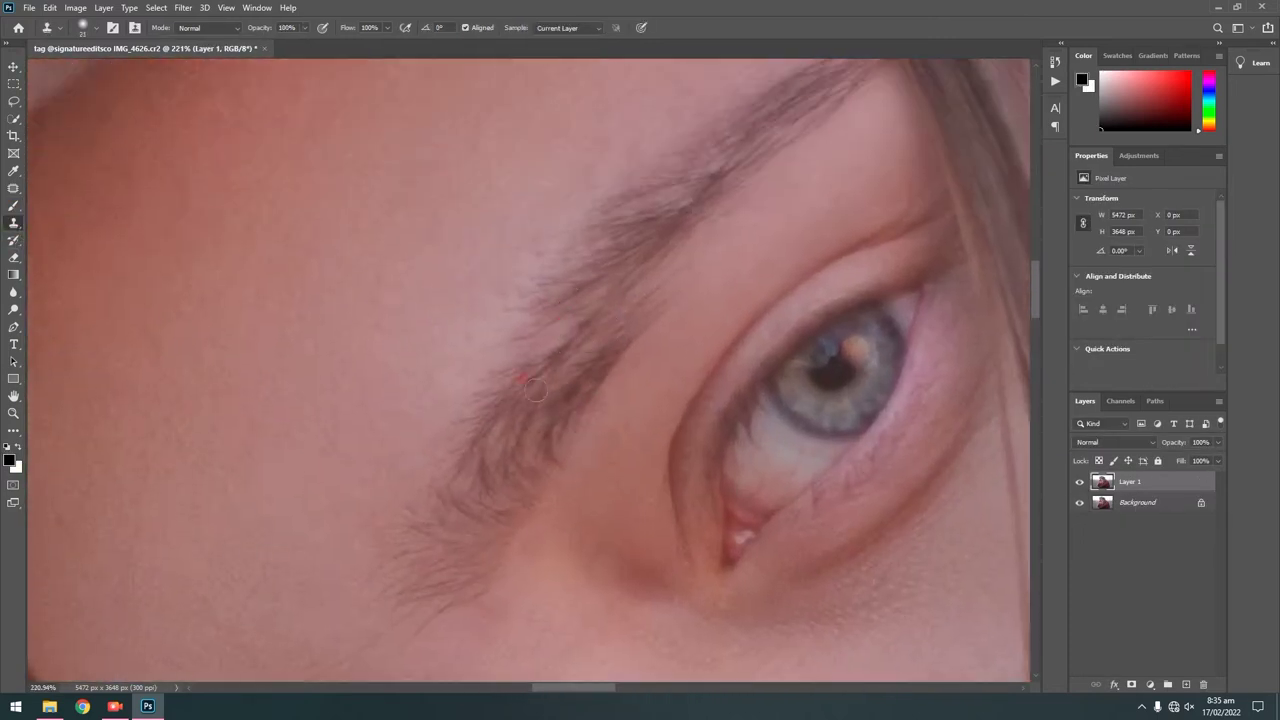
{"action": "left_click", "coordinate": [507, 362]}
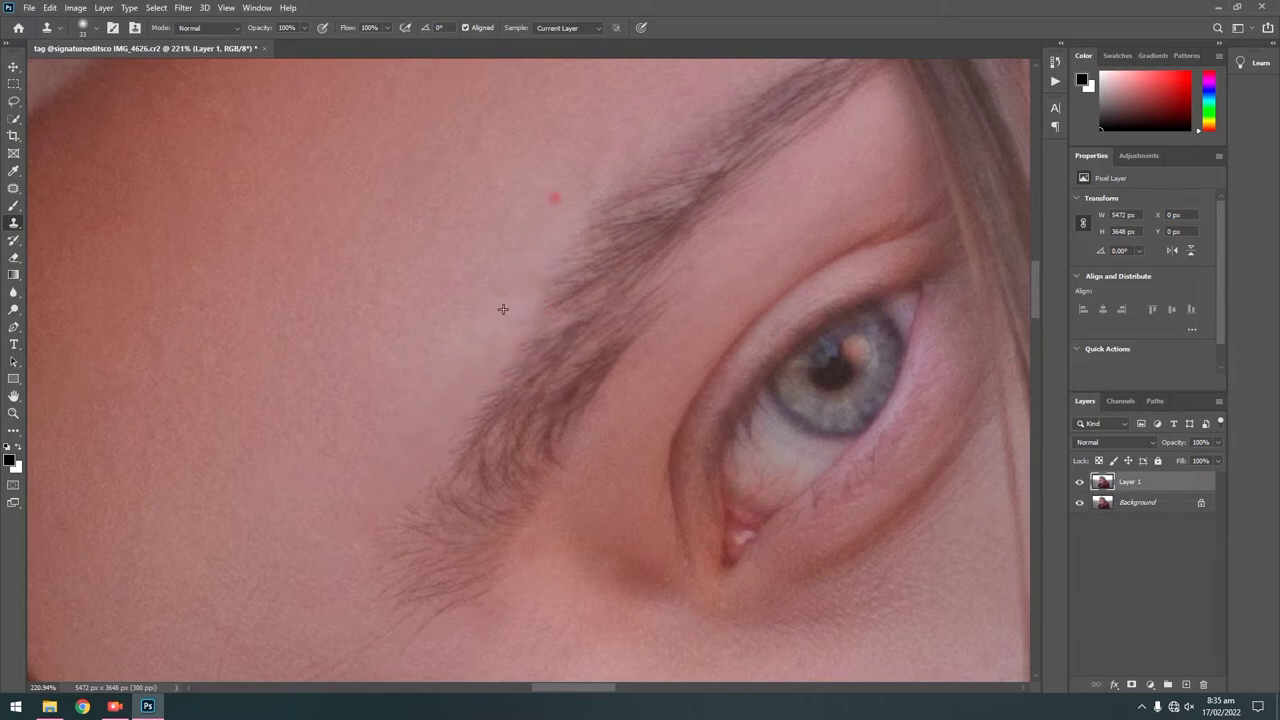
{"action": "scroll", "coordinate": [582, 276], "scroll_direction": "down", "scroll_amount": 5}
{"action": "scroll", "coordinate": [483, 286], "scroll_direction": "up", "scroll_amount": 6}
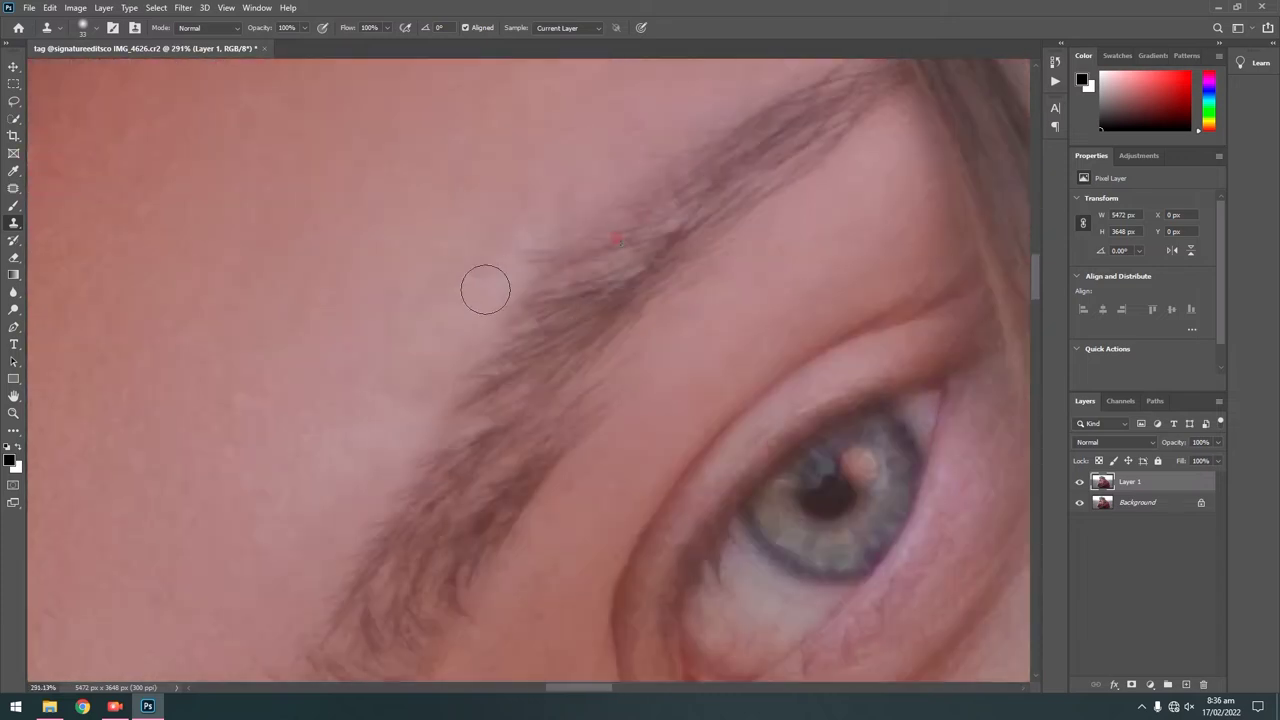
{"action": "left_click", "coordinate": [506, 255], "text": "alt"}
{"action": "scroll", "coordinate": [549, 334], "scroll_direction": "down", "scroll_amount": 5}
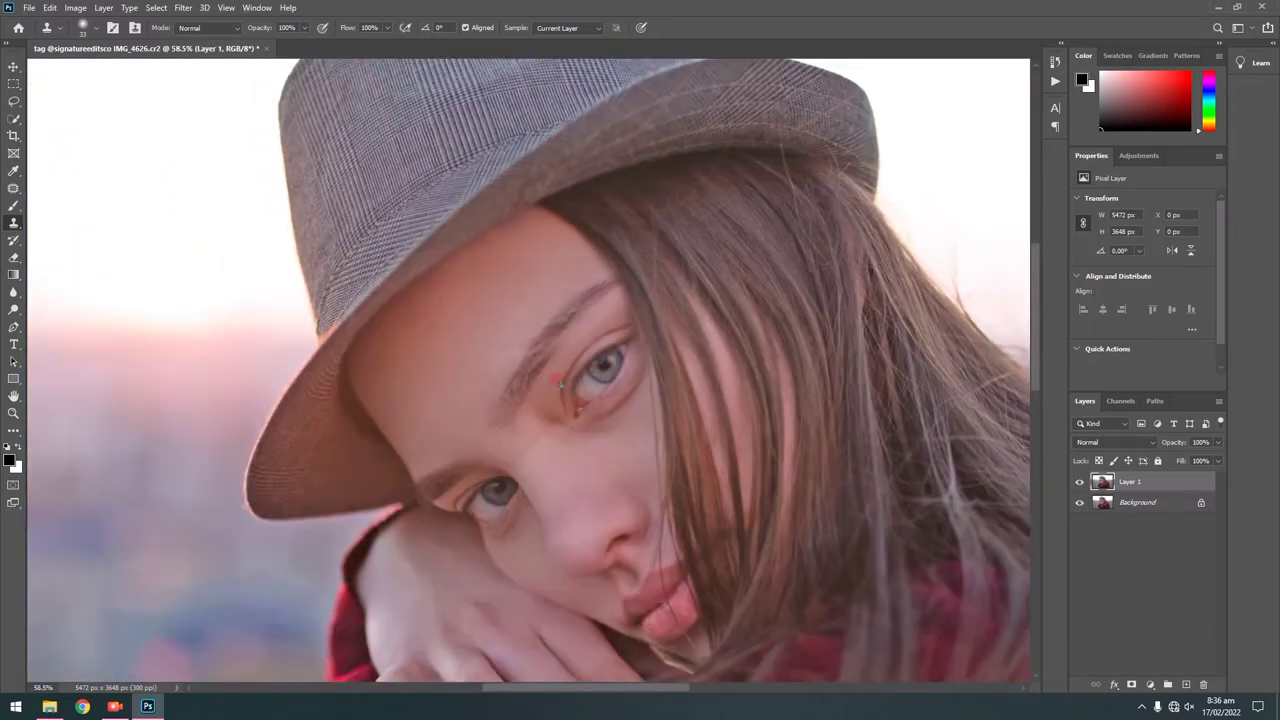
{"action": "scroll", "coordinate": [549, 334], "scroll_direction": "down", "scroll_amount": 3}
{"action": "scroll", "coordinate": [461, 257], "scroll_direction": "up", "scroll_amount": 5}
{"action": "scroll", "coordinate": [461, 257], "scroll_direction": "up", "scroll_amount": 3}
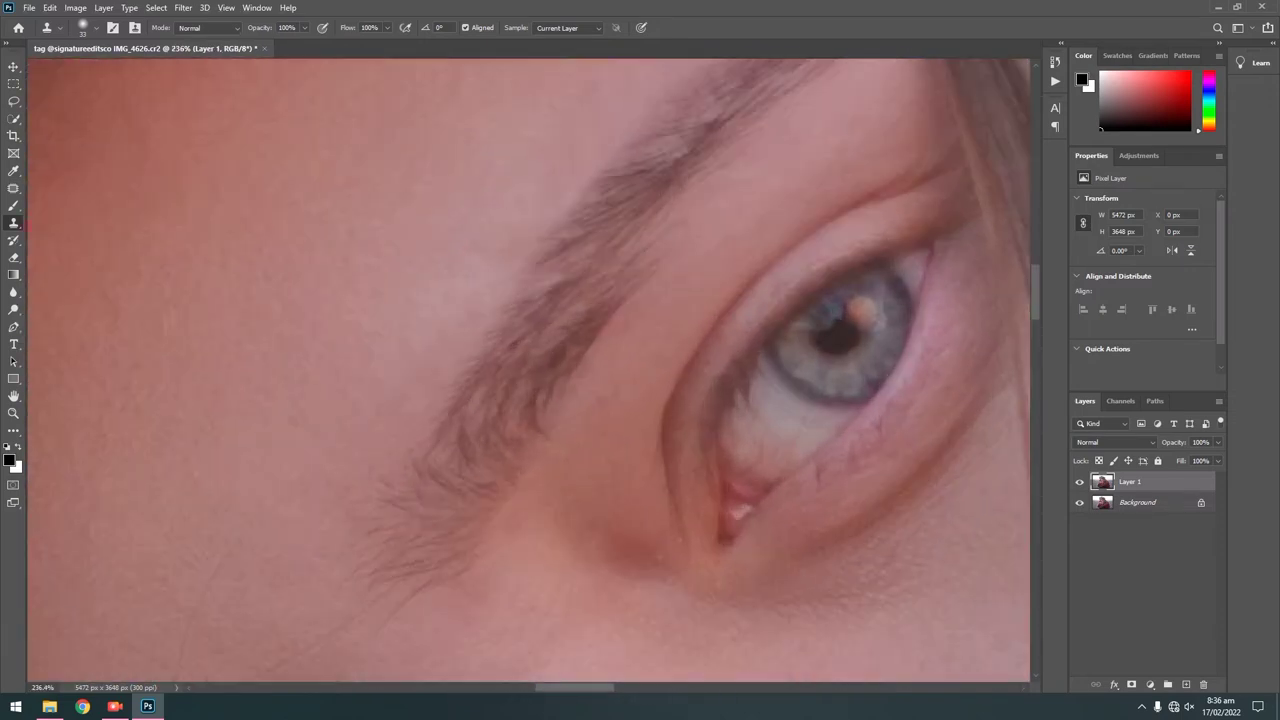
Patch two rough skin areas near the eyebrow with nearby clean skin
{"action": "left_click", "coordinate": [13, 188]}
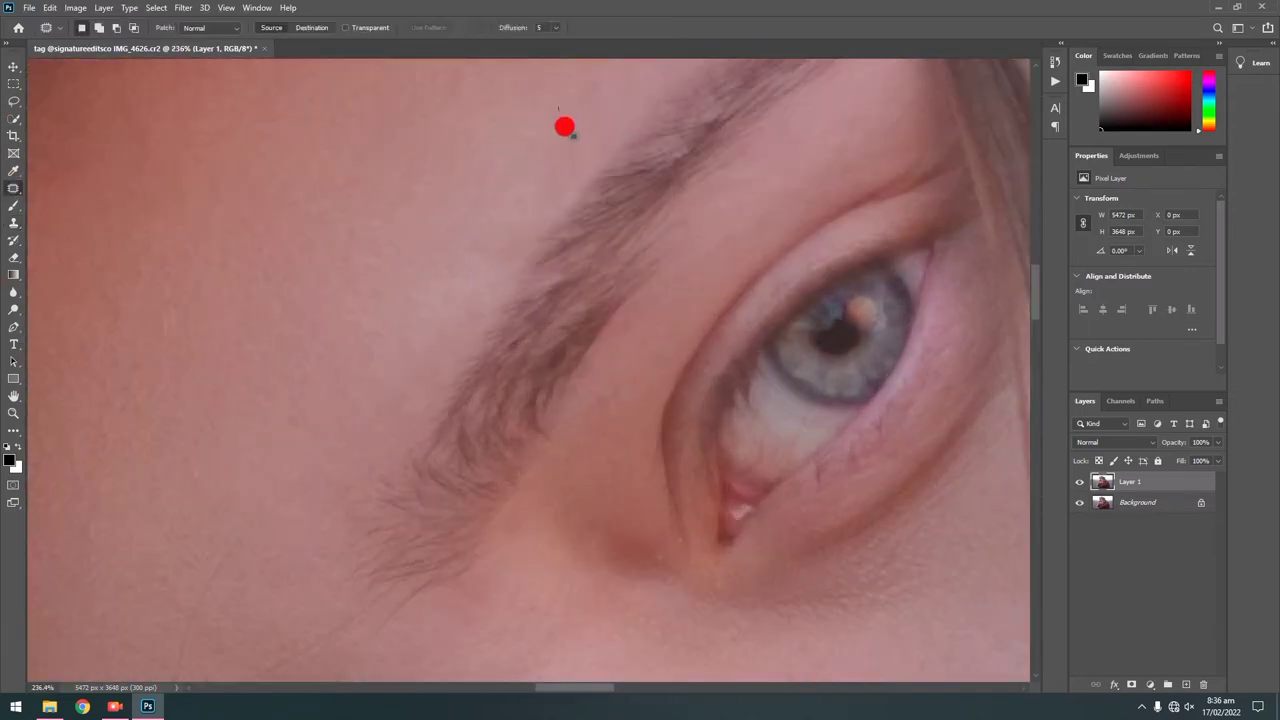
{"action": "left_click_drag", "start_coordinate": [376, 392], "coordinate": [378, 400]}
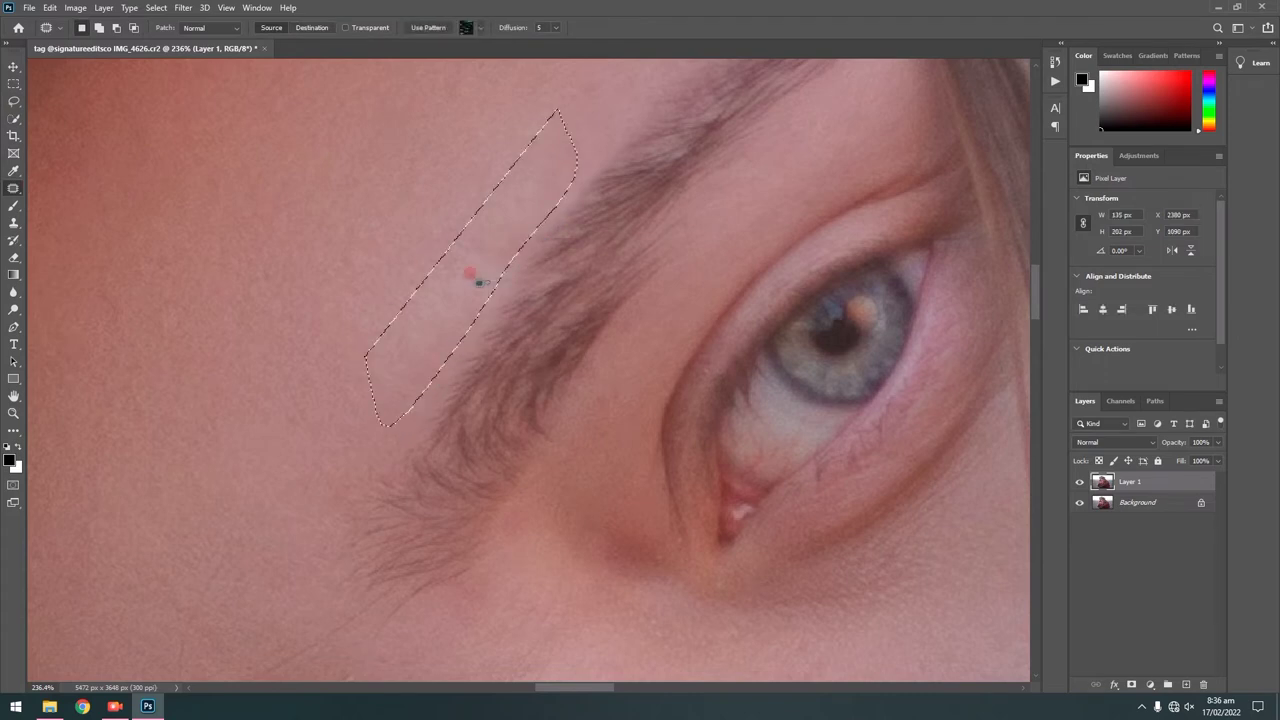
{"action": "left_click_drag", "start_coordinate": [480, 280], "coordinate": [380, 220]}
{"action": "scroll", "coordinate": [455, 250], "scroll_direction": "down", "scroll_amount": 2}
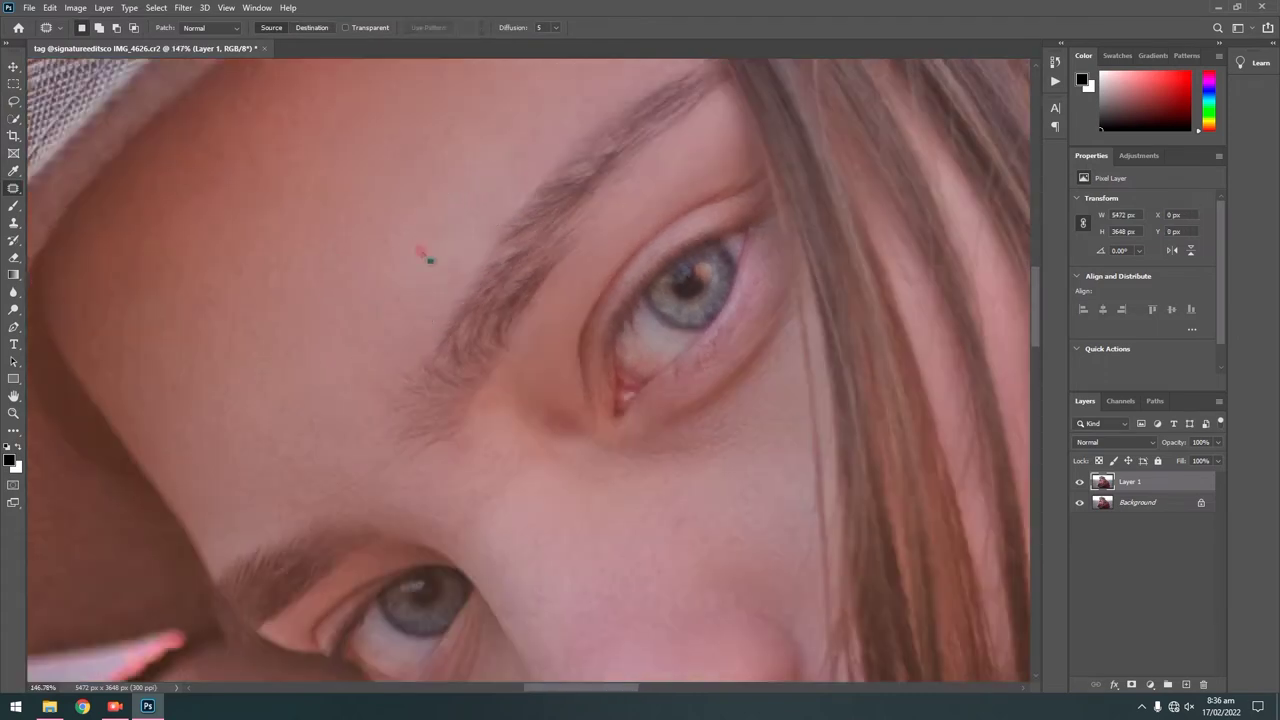
{"action": "scroll", "coordinate": [430, 260], "scroll_direction": "up", "scroll_amount": 2}
{"action": "scroll", "coordinate": [440, 220], "scroll_direction": "up", "scroll_amount": 1}
{"action": "left_click_drag", "start_coordinate": [355, 343], "coordinate": [372, 352]}
{"action": "left_click_drag", "start_coordinate": [443, 203], "coordinate": [280, 229]}
Merge Layer 1 down into a single Background layer
{"action": "scroll", "coordinate": [668, 220], "scroll_direction": "down", "scroll_amount": 8}
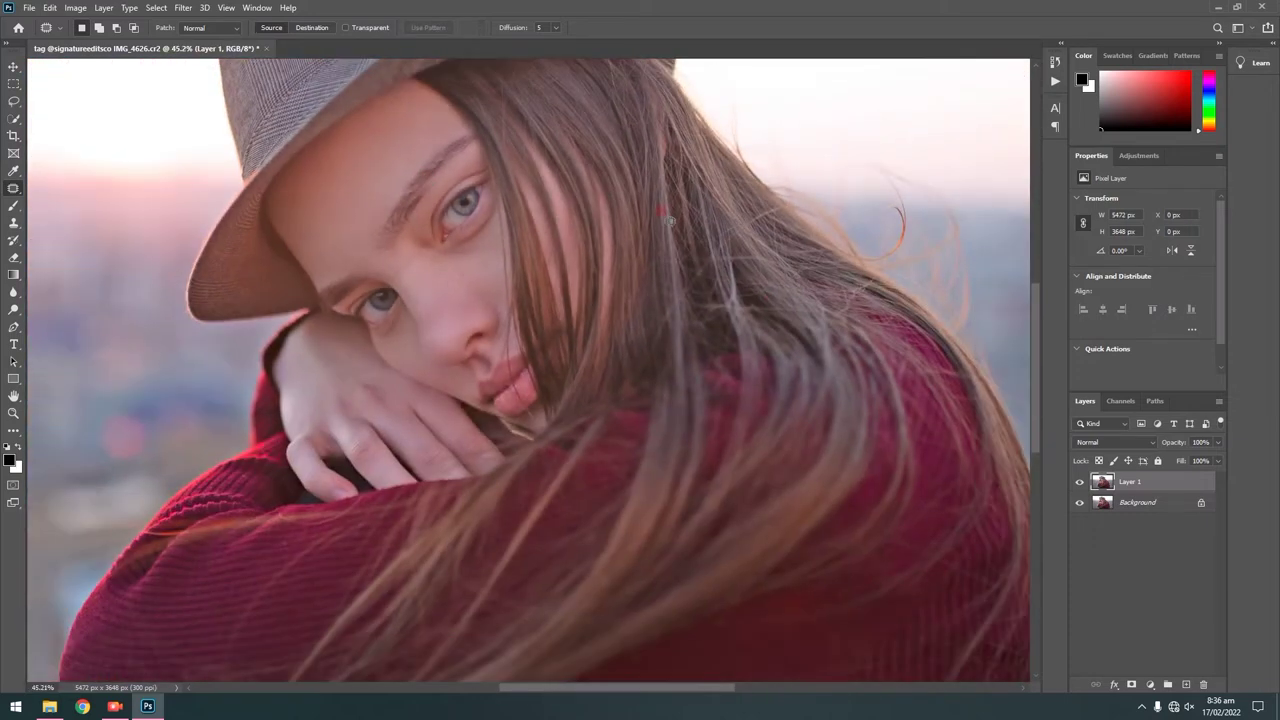
{"action": "scroll", "coordinate": [647, 468], "scroll_direction": "down", "scroll_amount": 3}
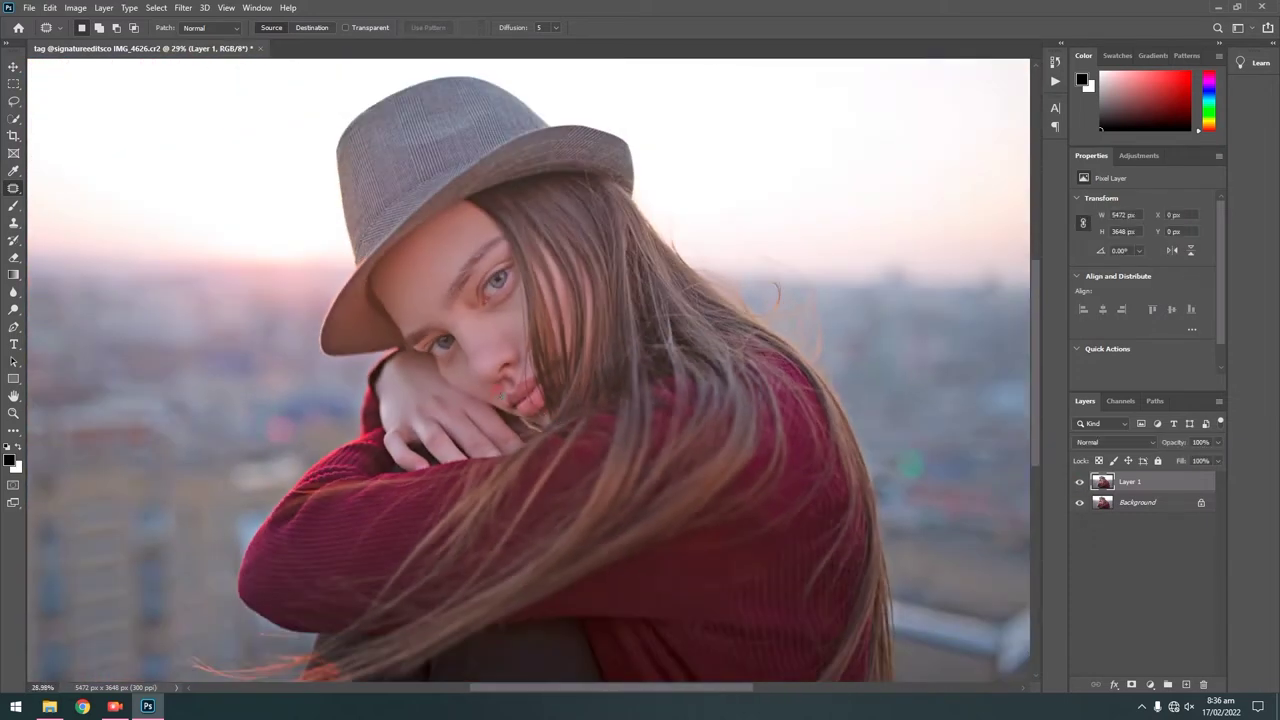
{"action": "scroll", "coordinate": [647, 468], "scroll_direction": "down", "scroll_amount": 2}
{"action": "key", "text": "ctrl+e"}
{"action": "scroll", "coordinate": [463, 352], "scroll_direction": "up", "scroll_amount": 2}
Duplicate the photo onto a new layer and set its blend mode to Soft Light
{"action": "scroll", "coordinate": [462, 351], "scroll_direction": "up", "scroll_amount": 3}
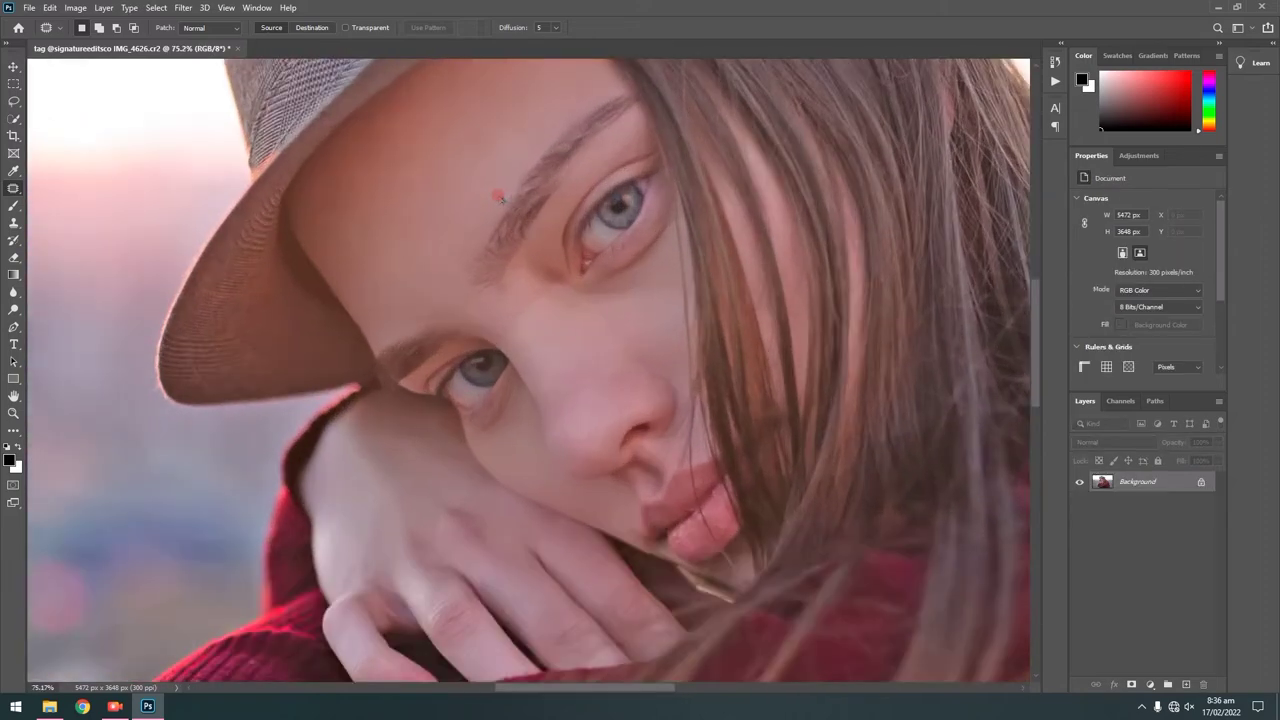
{"action": "scroll", "coordinate": [500, 220], "scroll_direction": "down", "scroll_amount": 4}
{"action": "key", "text": "ctrl+j"}
{"action": "key", "text": "alt+shift+f"}
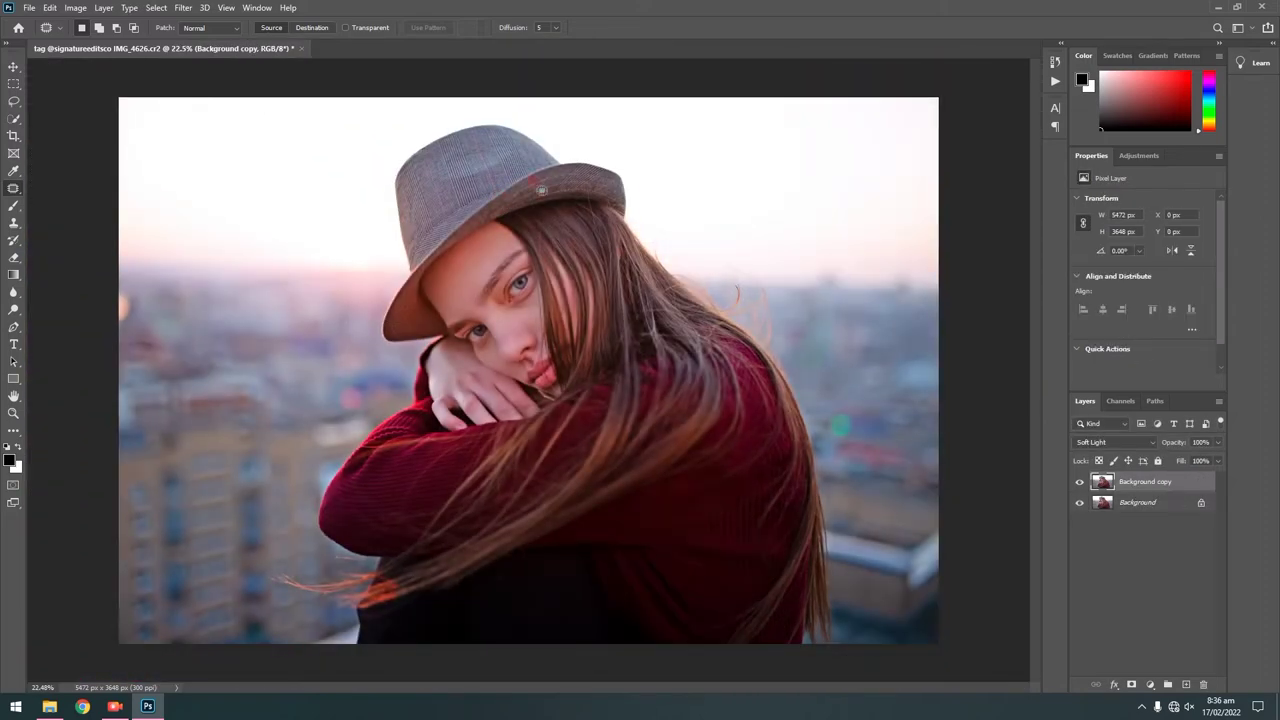
{"action": "scroll", "coordinate": [540, 189], "scroll_direction": "up", "scroll_amount": 3}
{"action": "scroll", "coordinate": [550, 220], "scroll_direction": "up", "scroll_amount": 2}
{"action": "scroll", "coordinate": [577, 288], "scroll_direction": "down", "scroll_amount": 6}
Add a white layer mask to the Background copy and set the brush to 13% opacity
{"action": "left_click", "coordinate": [1079, 482]}
{"action": "left_click", "coordinate": [1079, 482]}
{"action": "left_click", "coordinate": [1131, 684]}
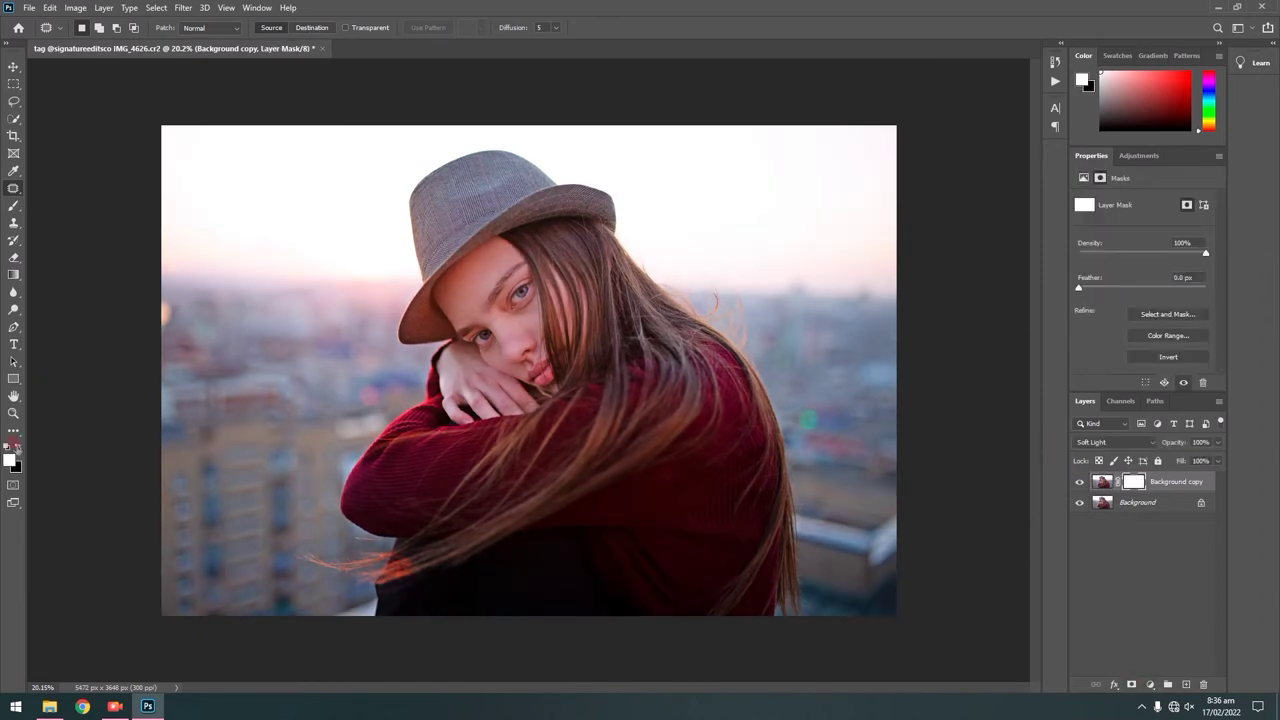
{"action": "left_click", "coordinate": [14, 205]}
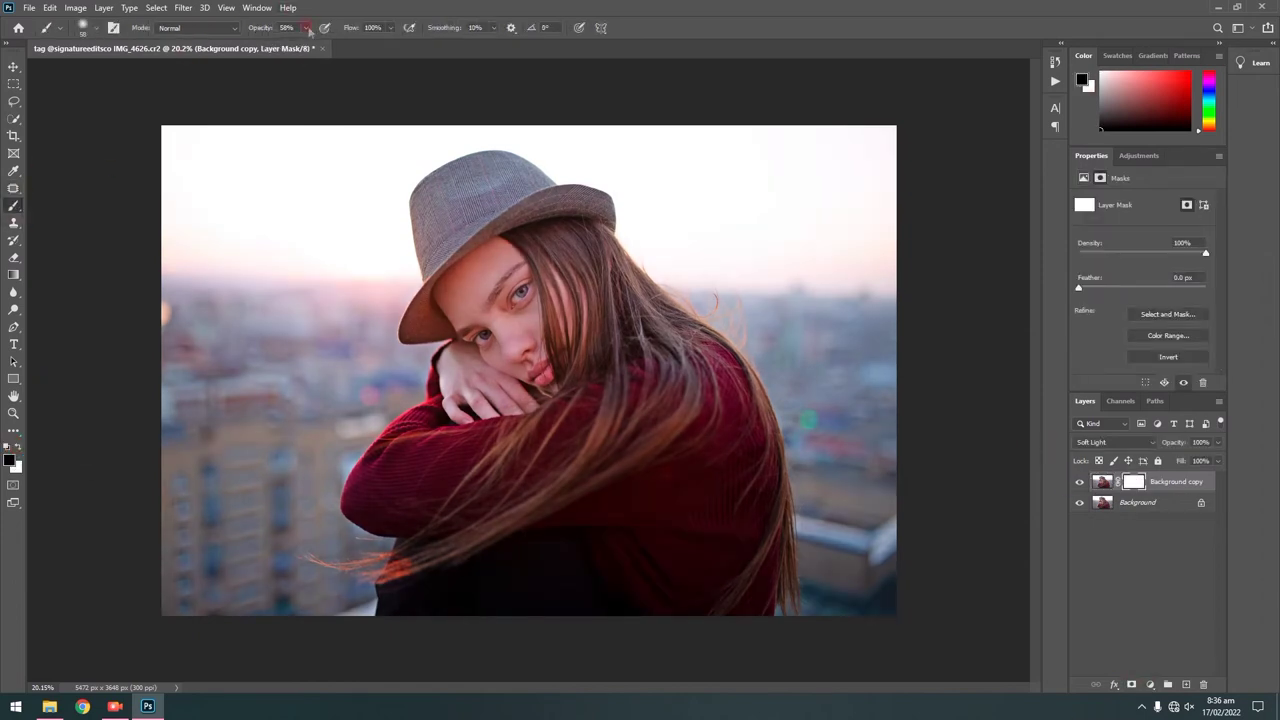
{"action": "left_click_drag", "start_coordinate": [282, 46], "coordinate": [276, 46]}
Paint black on the mask over the forehead, eyes and nose to soften the effect
{"action": "scroll", "coordinate": [517, 300], "scroll_direction": "up", "scroll_amount": 5}
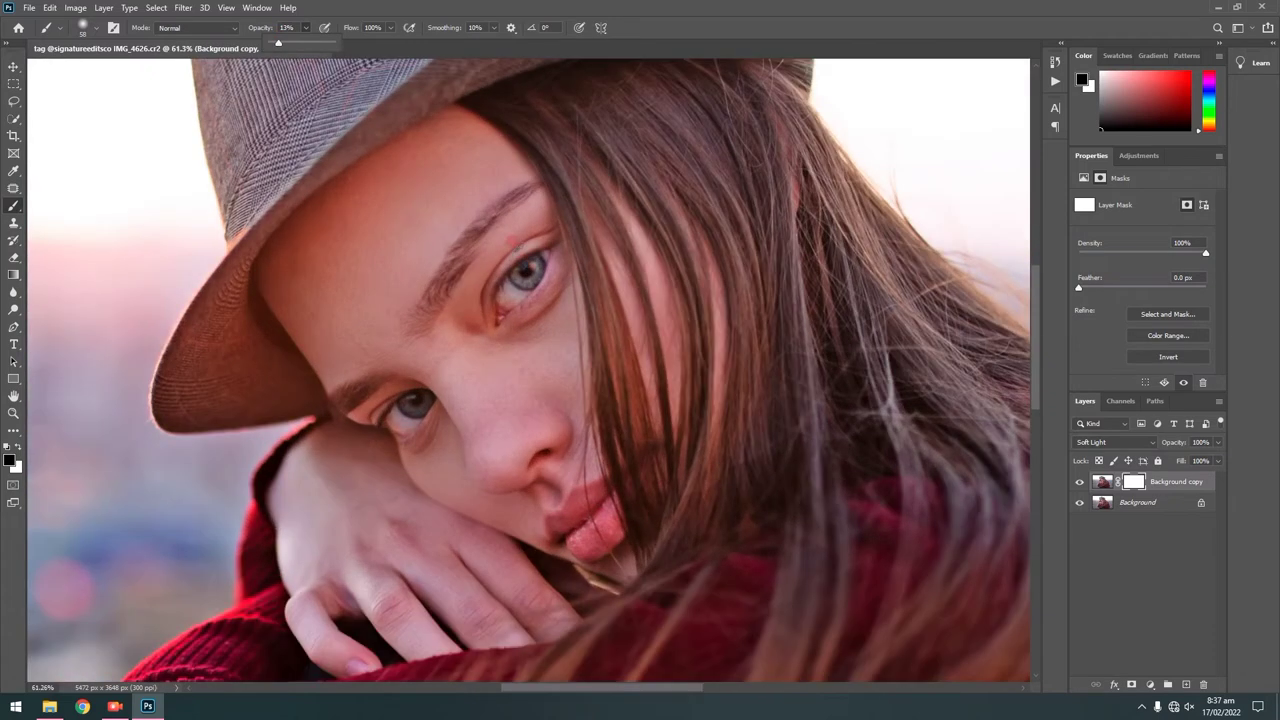
{"action": "left_click", "coordinate": [472, 216]}
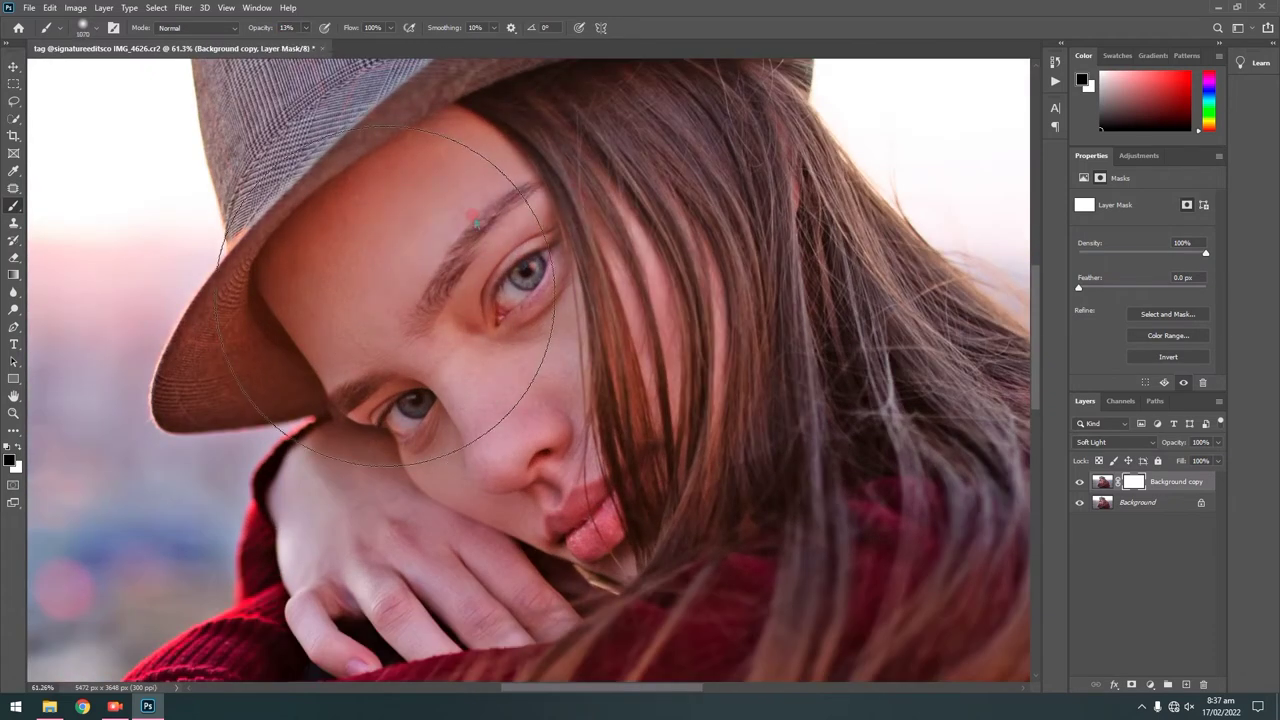
{"action": "left_click_drag", "start_coordinate": [390, 295], "coordinate": [395, 493]}
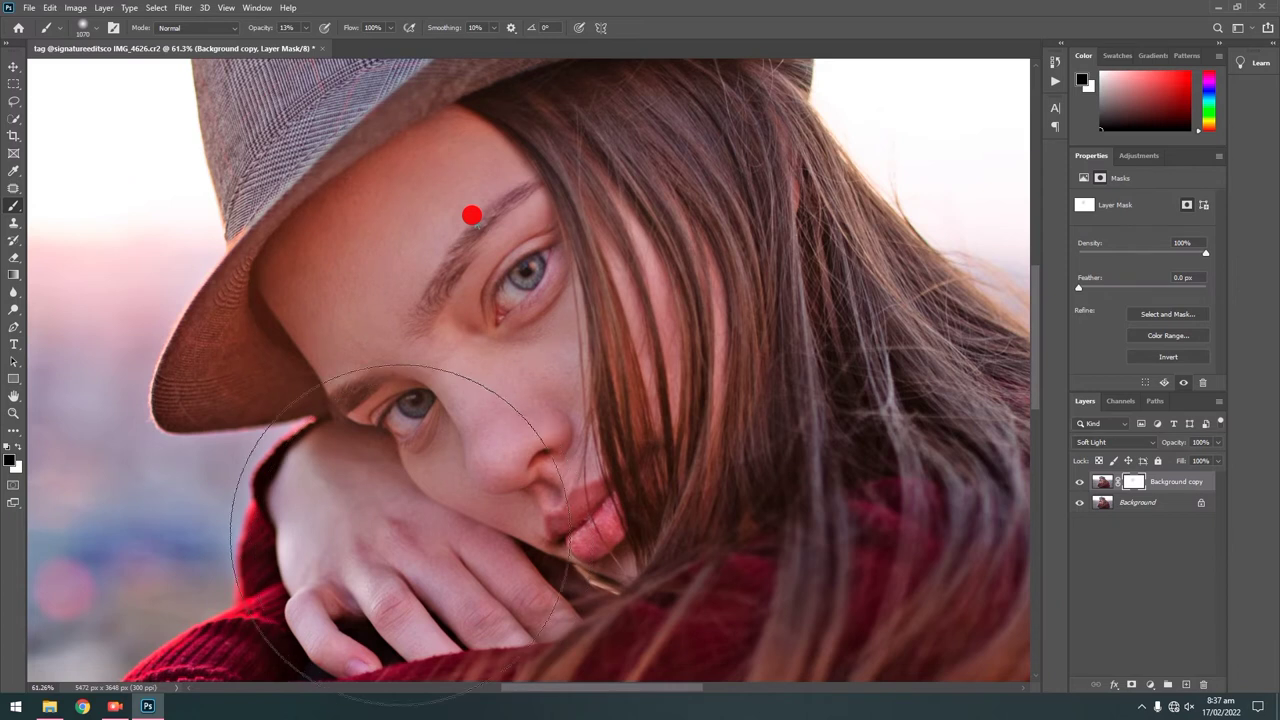
{"action": "scroll", "coordinate": [375, 288], "scroll_direction": "up", "scroll_amount": 2}
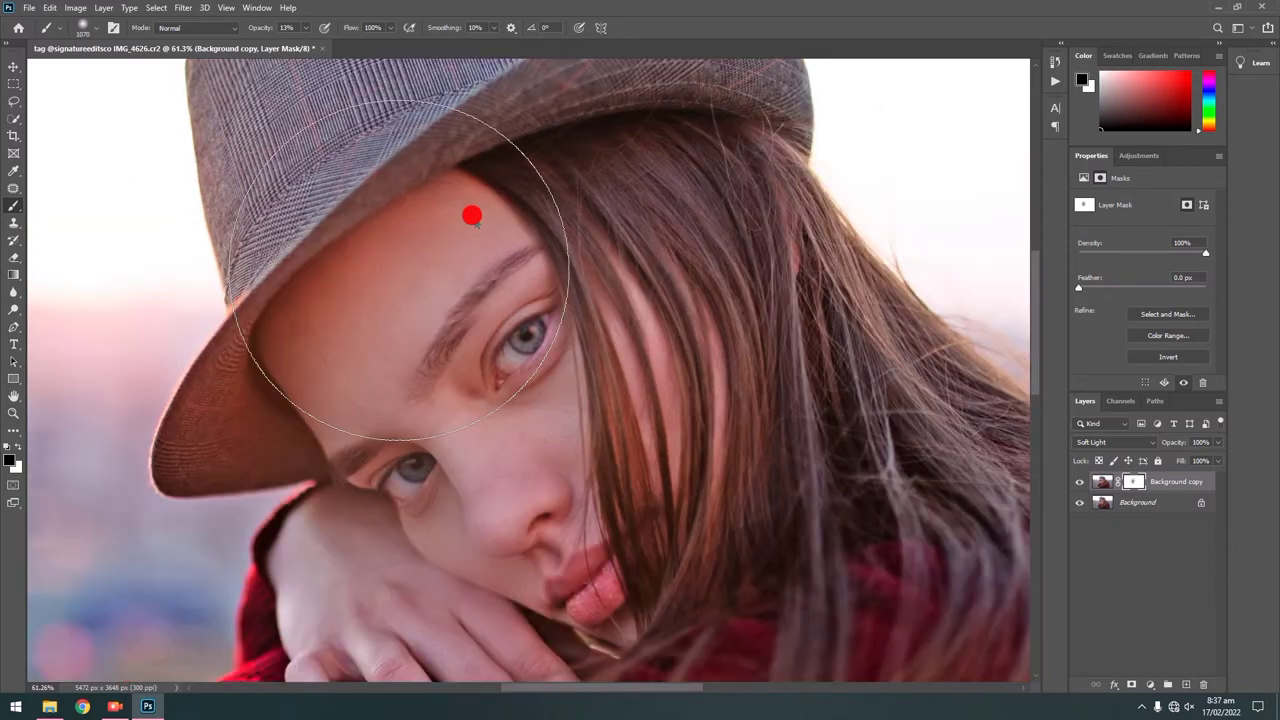
{"action": "scroll", "coordinate": [400, 272], "scroll_direction": "up", "scroll_amount": 1}
{"action": "scroll", "coordinate": [460, 360], "scroll_direction": "up", "scroll_amount": 2}
{"action": "scroll", "coordinate": [475, 222], "scroll_direction": "down", "scroll_amount": 2}
{"action": "scroll", "coordinate": [490, 260], "scroll_direction": "down", "scroll_amount": 3}
{"action": "scroll", "coordinate": [519, 345], "scroll_direction": "down", "scroll_amount": 2}
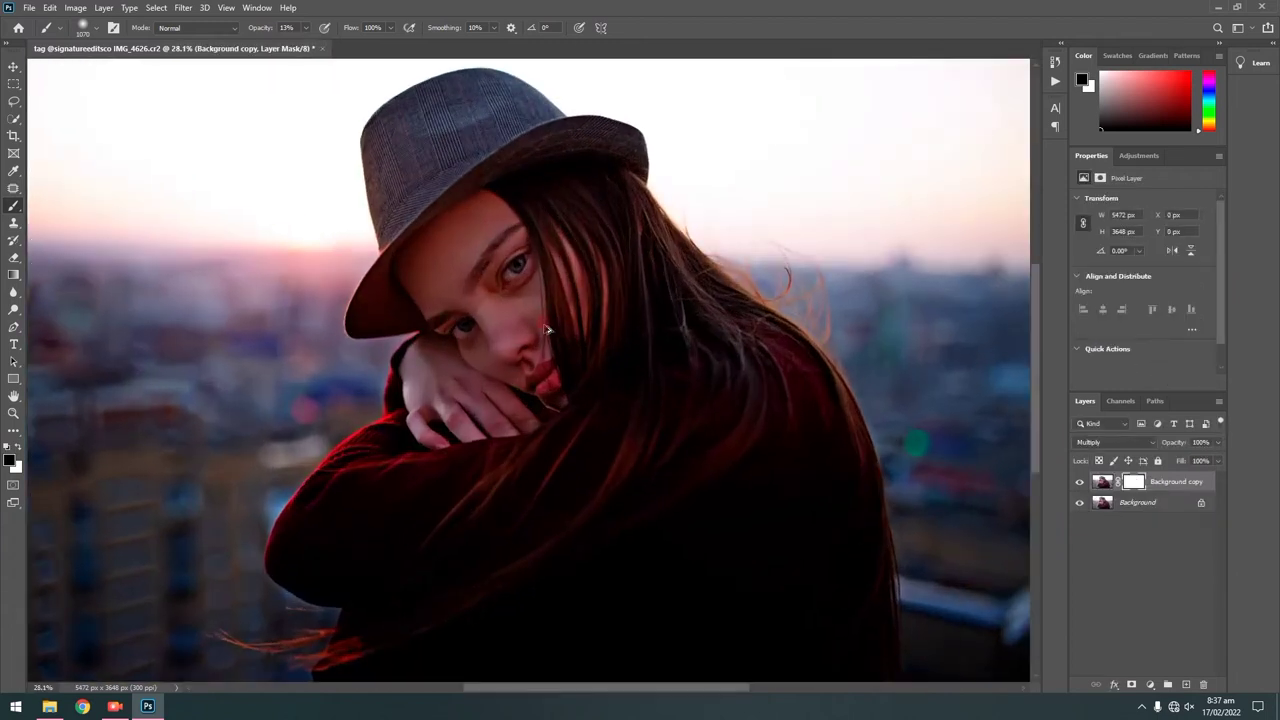
Brush black on the Background copy mask over the girl's face and hat to brighten them
{"action": "scroll", "coordinate": [546, 329], "scroll_direction": "up", "scroll_amount": 1}
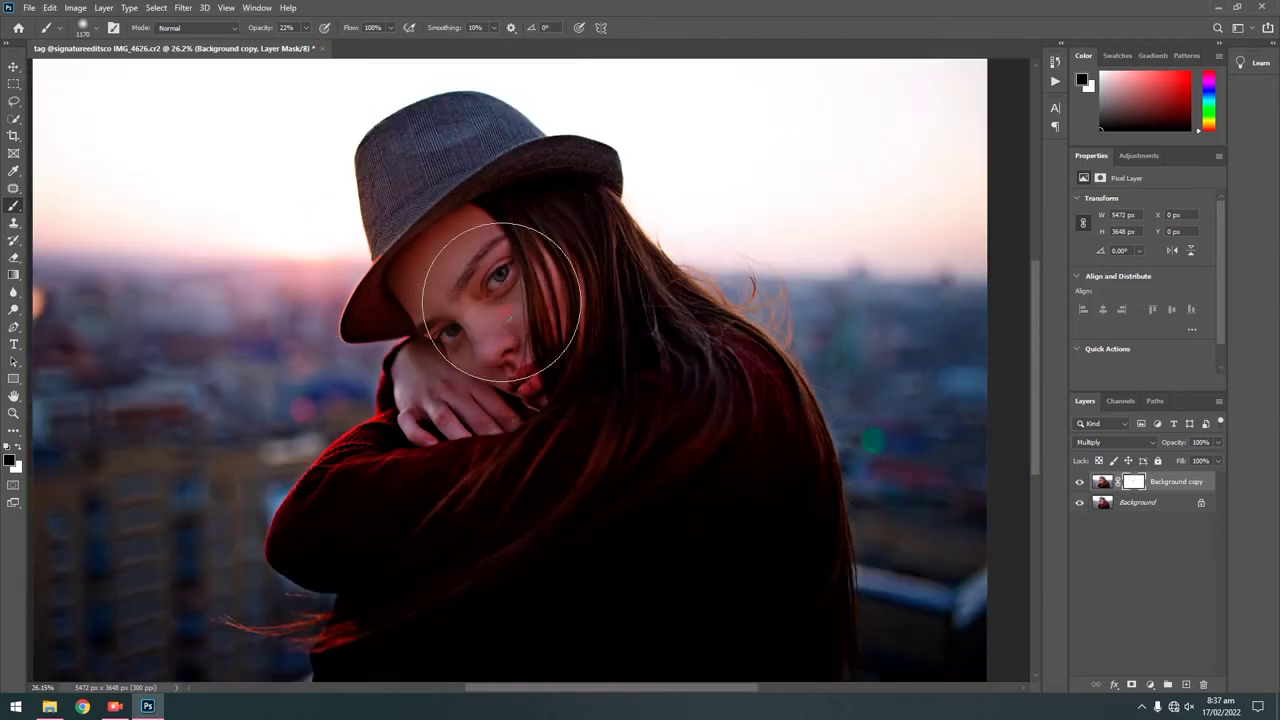
{"action": "scroll", "coordinate": [450, 300], "scroll_direction": "down", "scroll_amount": 1}
{"action": "left_click_drag", "start_coordinate": [426, 276], "coordinate": [434, 288]}
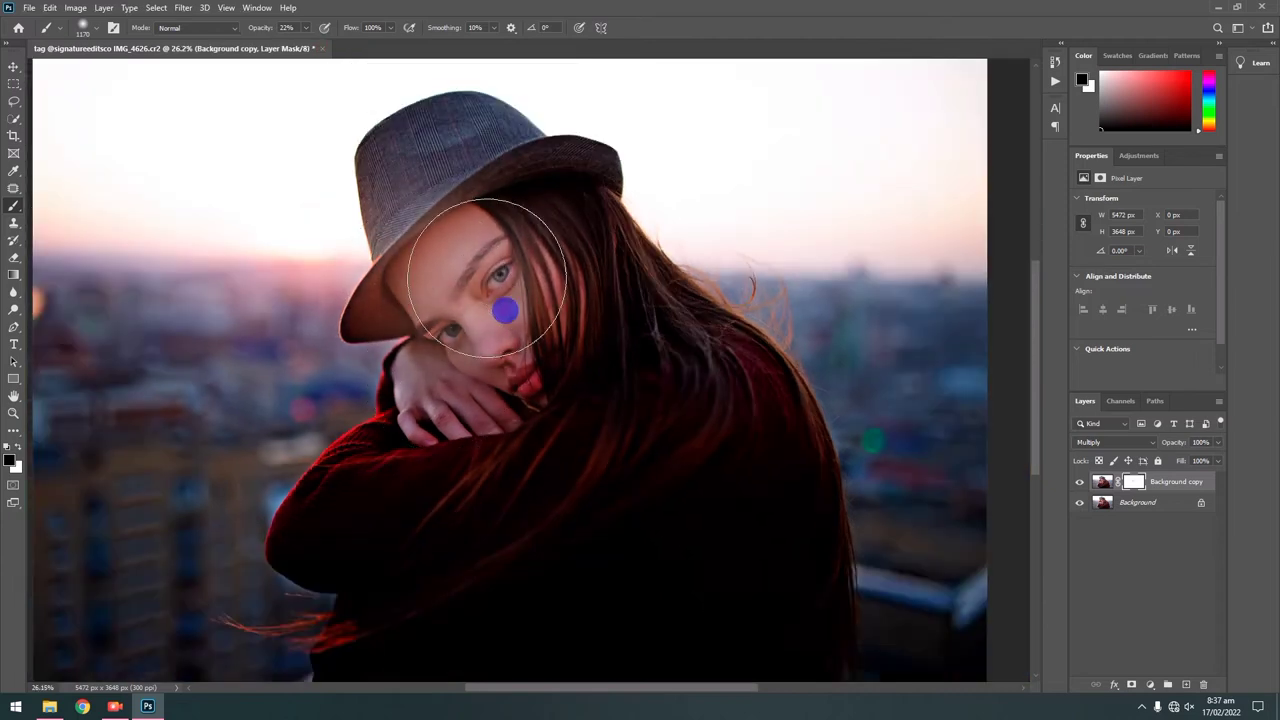
{"action": "left_click_drag", "start_coordinate": [520, 322], "coordinate": [484, 390]}
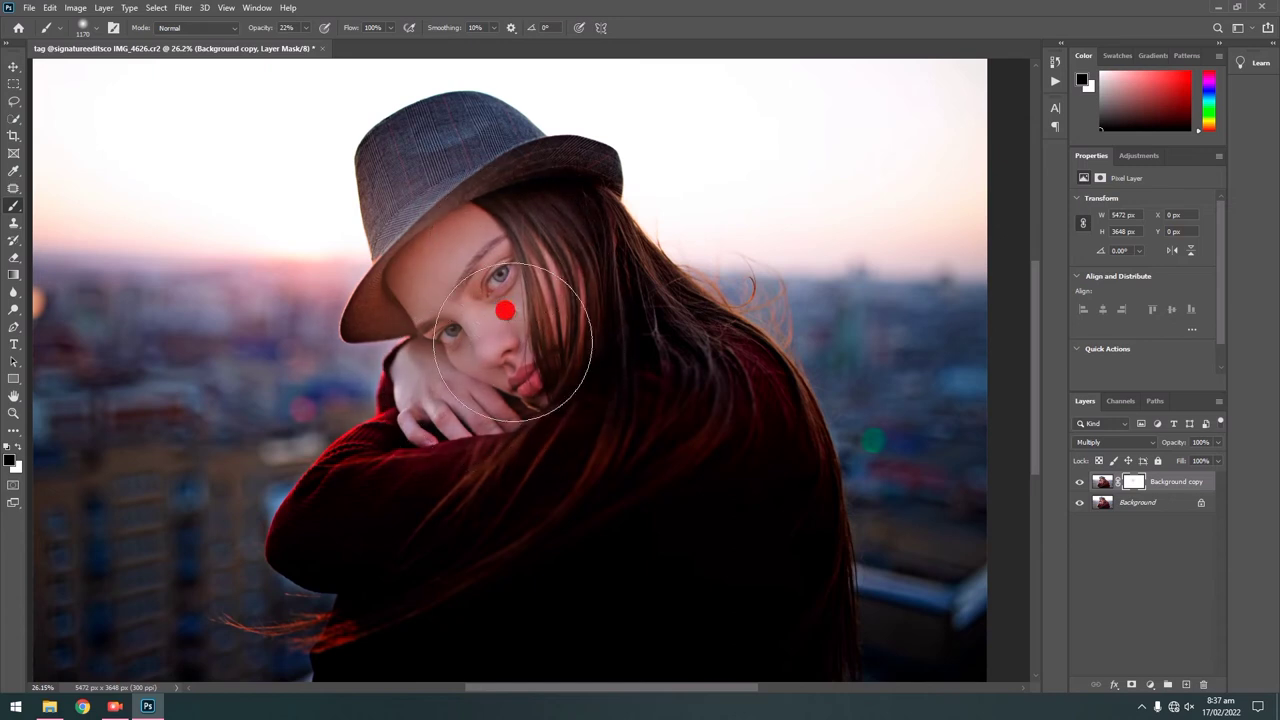
{"action": "left_click_drag", "start_coordinate": [501, 298], "coordinate": [391, 302]}
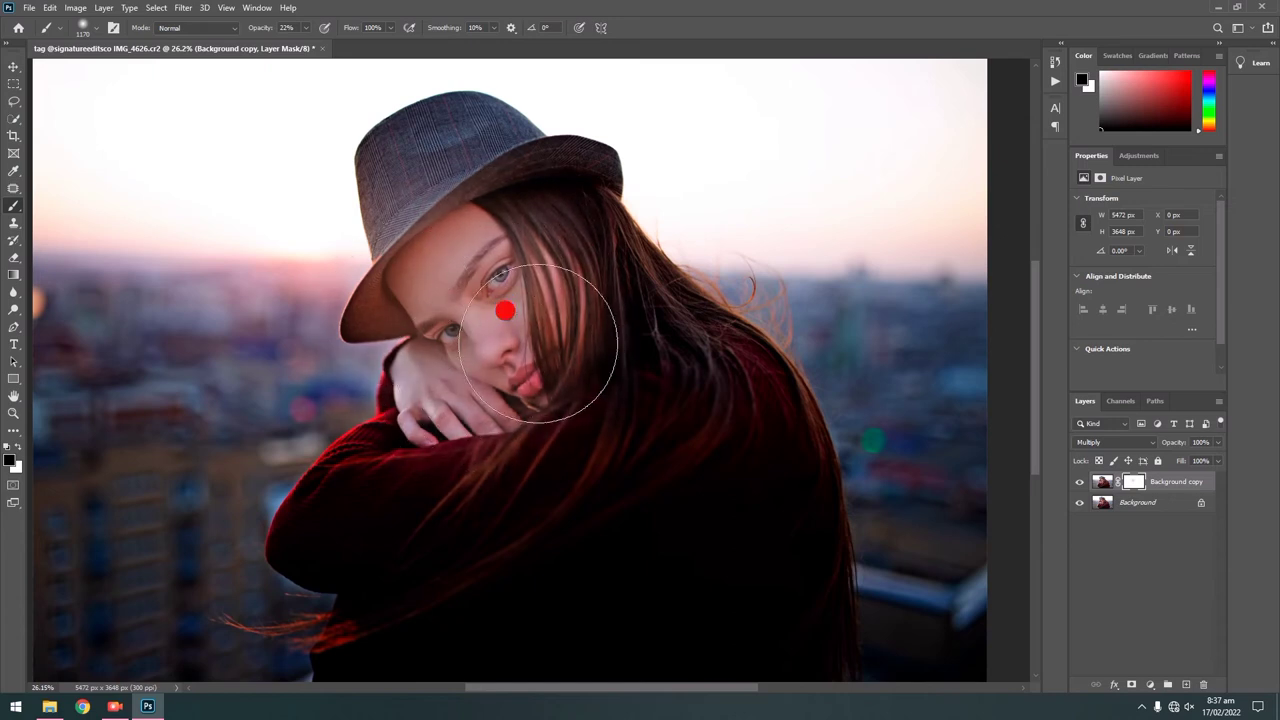
{"action": "left_click", "coordinate": [481, 484], "text": "alt"}
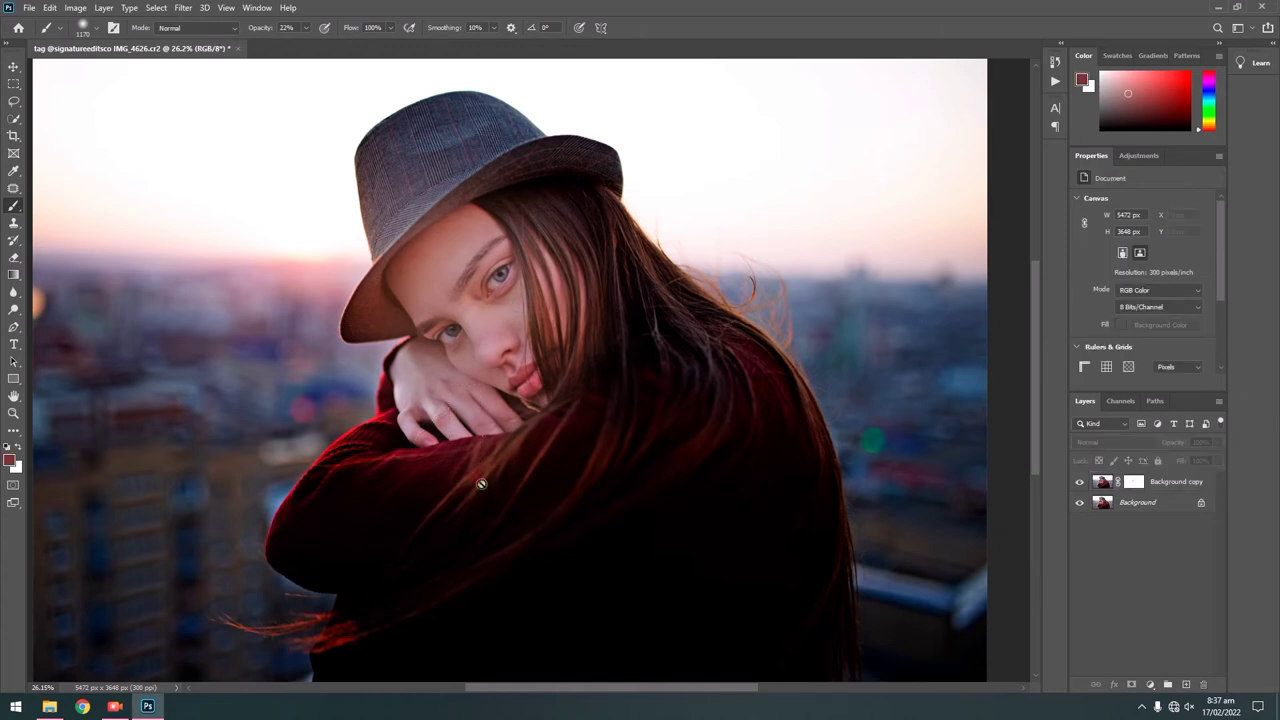
{"action": "left_click", "coordinate": [607, 280]}
{"action": "left_click", "coordinate": [1133, 481]}
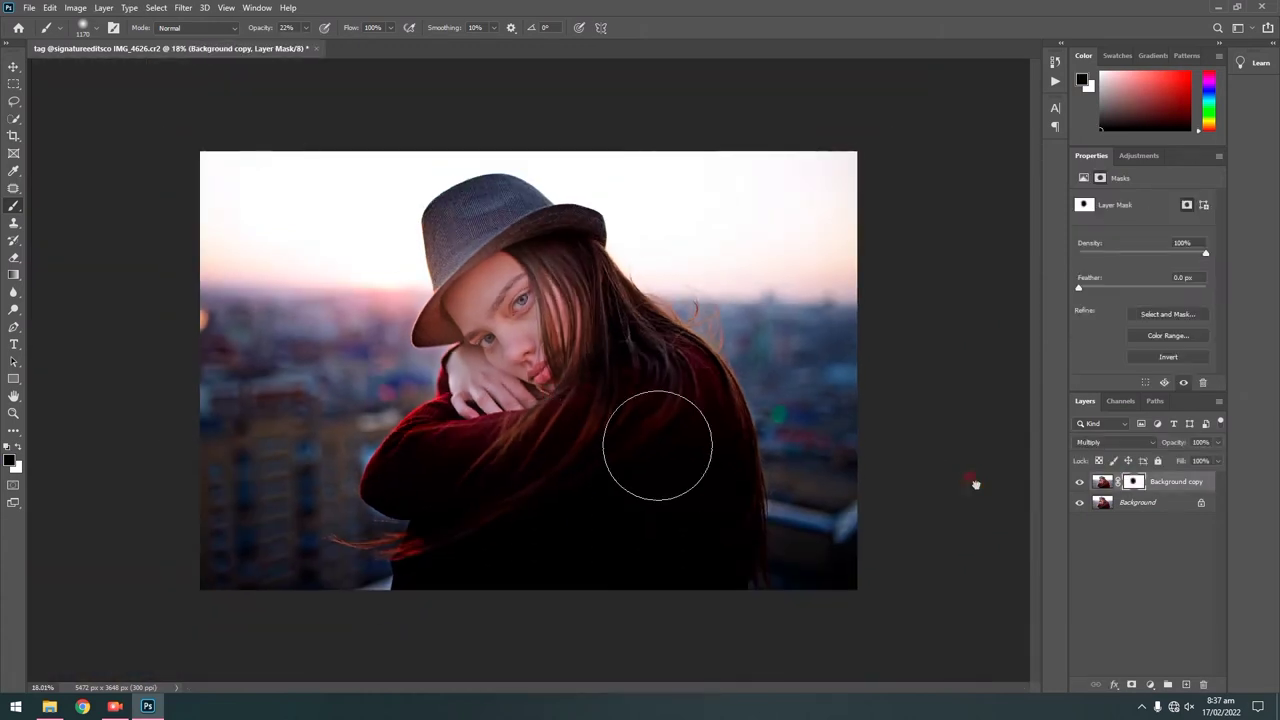
{"action": "scroll", "coordinate": [420, 385], "scroll_direction": "up", "scroll_amount": 2}
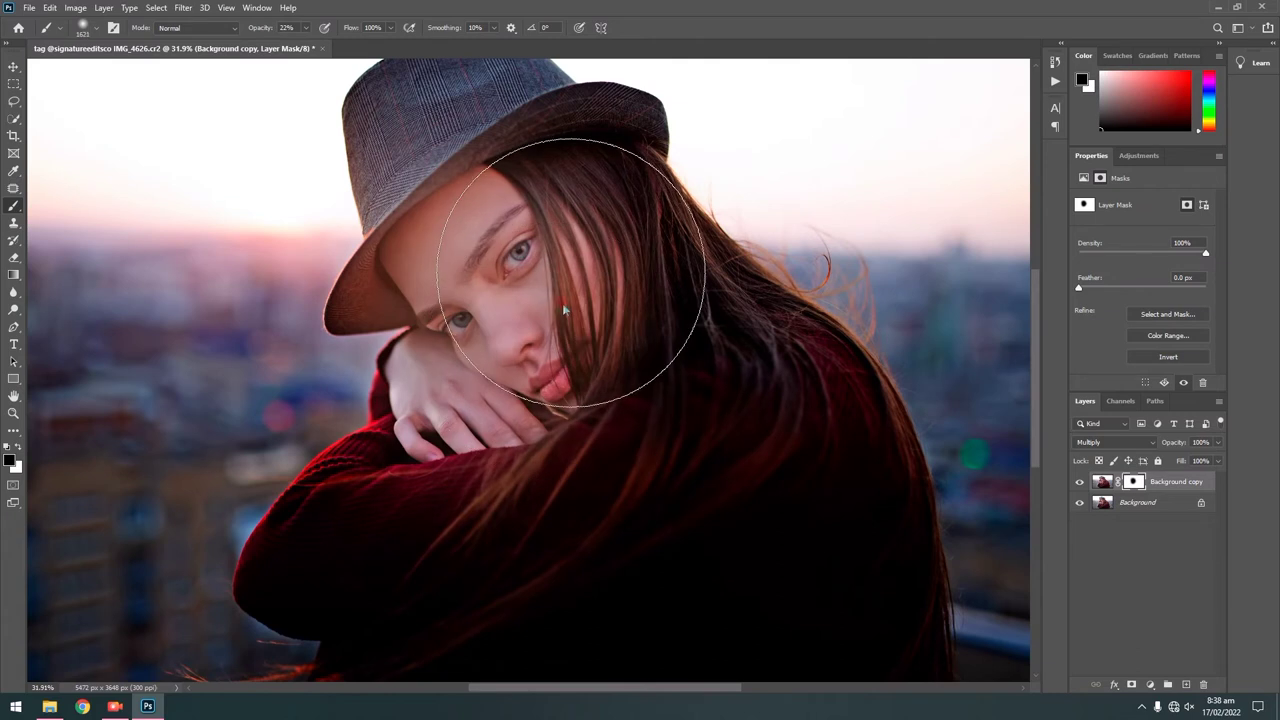
{"action": "scroll", "coordinate": [571, 240], "scroll_direction": "down", "scroll_amount": 2}
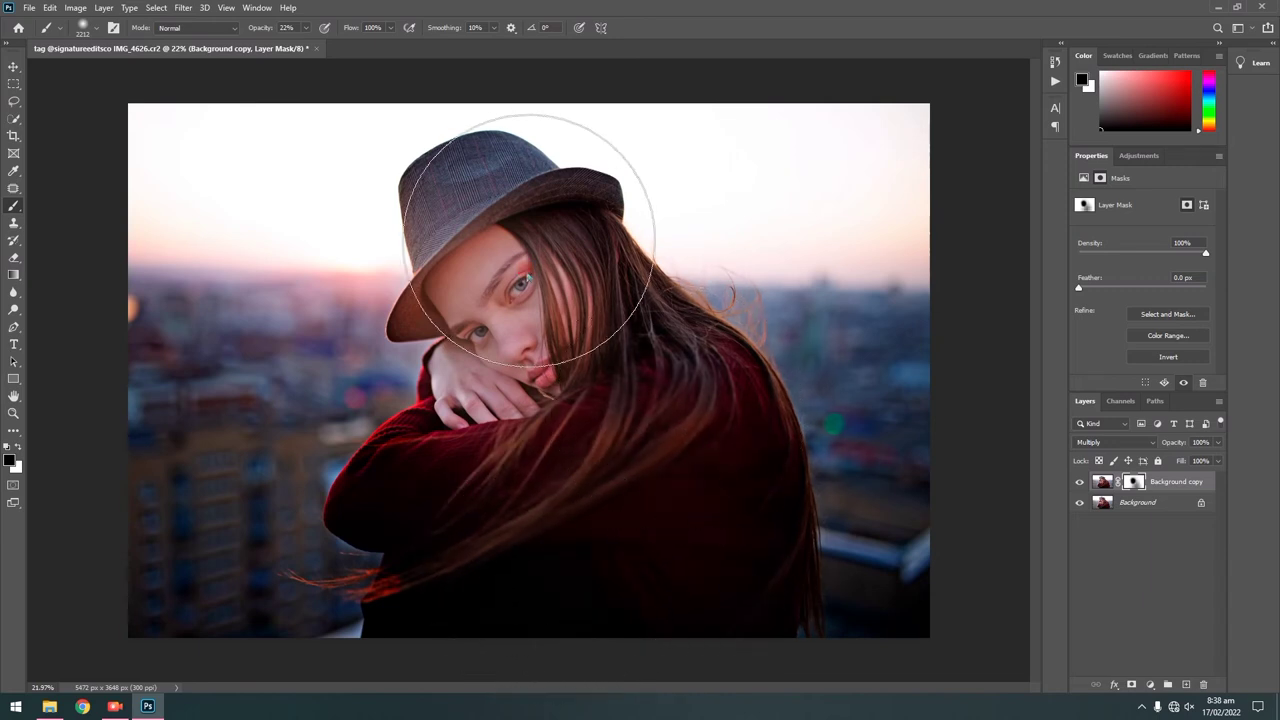
Duplicate the layer and apply Hue/Saturation with Saturation -18 and Lightness -41
{"action": "key", "text": "ctrl+j"}
{"action": "key", "text": "ctrl+u"}
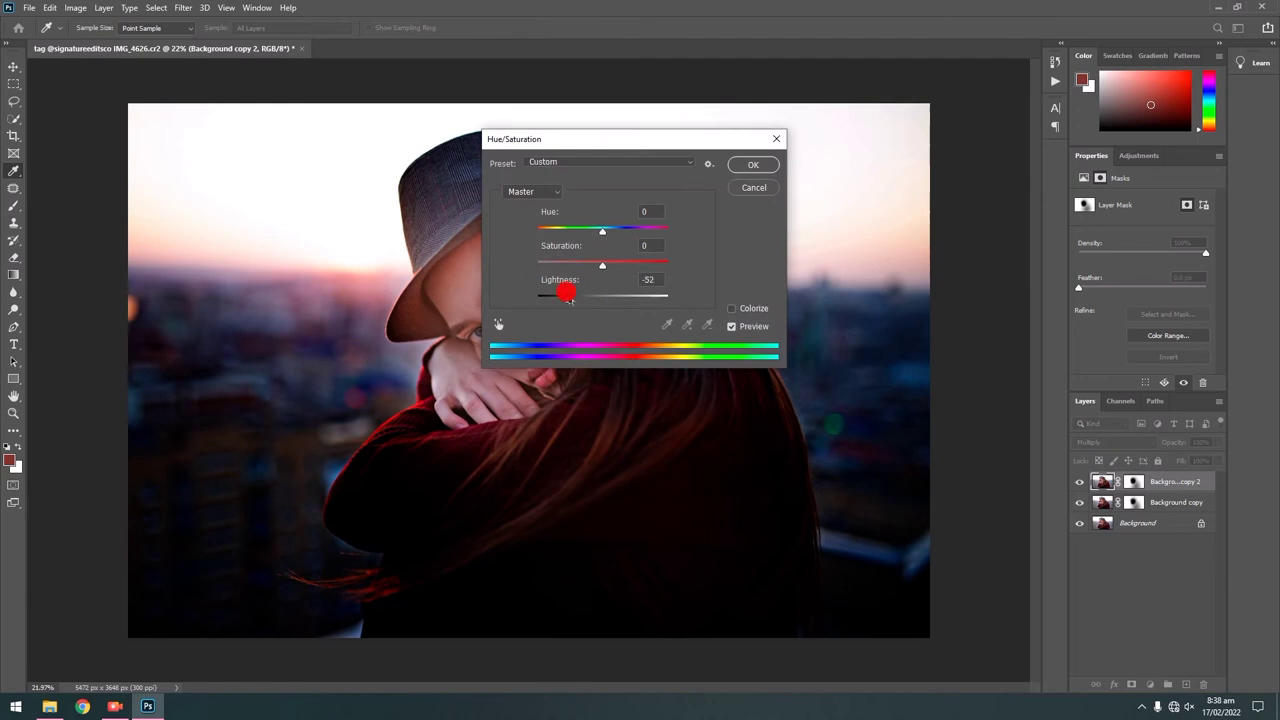
{"action": "left_click_drag", "start_coordinate": [569, 298], "coordinate": [585, 294]}
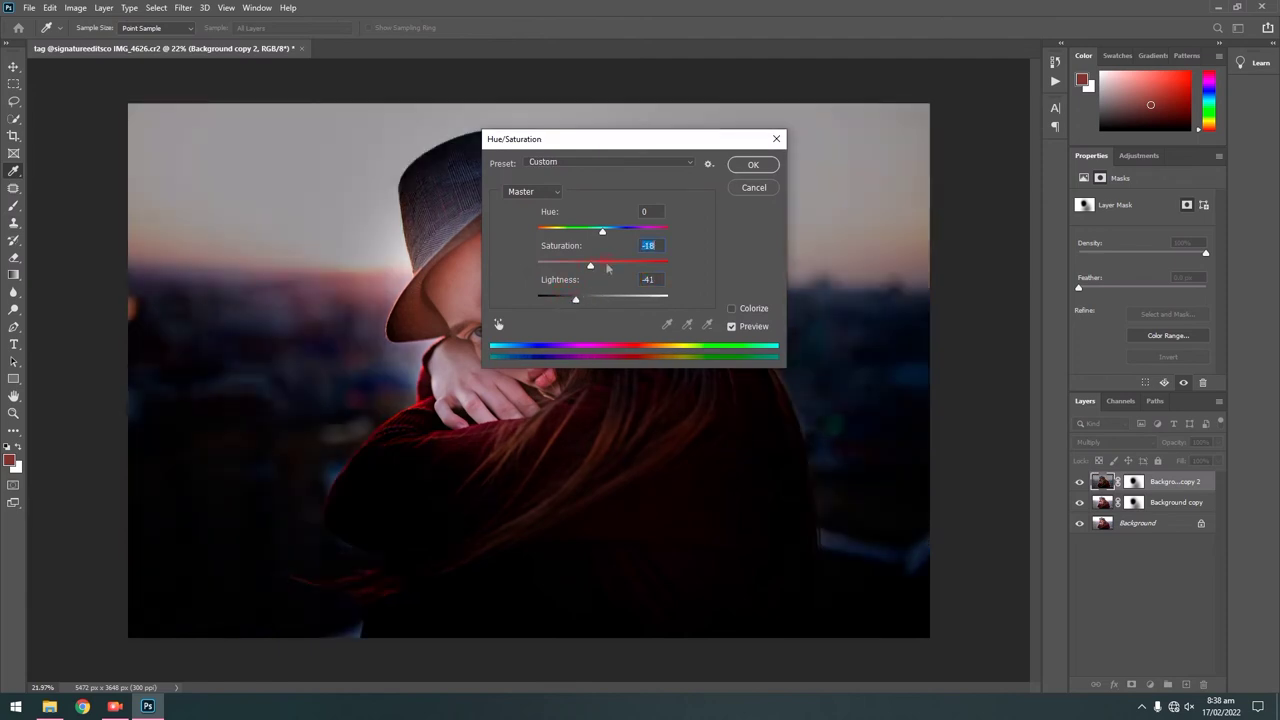
{"action": "left_click", "coordinate": [753, 165]}
Set up a black 5000 px brush for painting the new layer's mask
{"action": "key", "text": "ctrl+i"}
{"action": "key", "text": "b"}
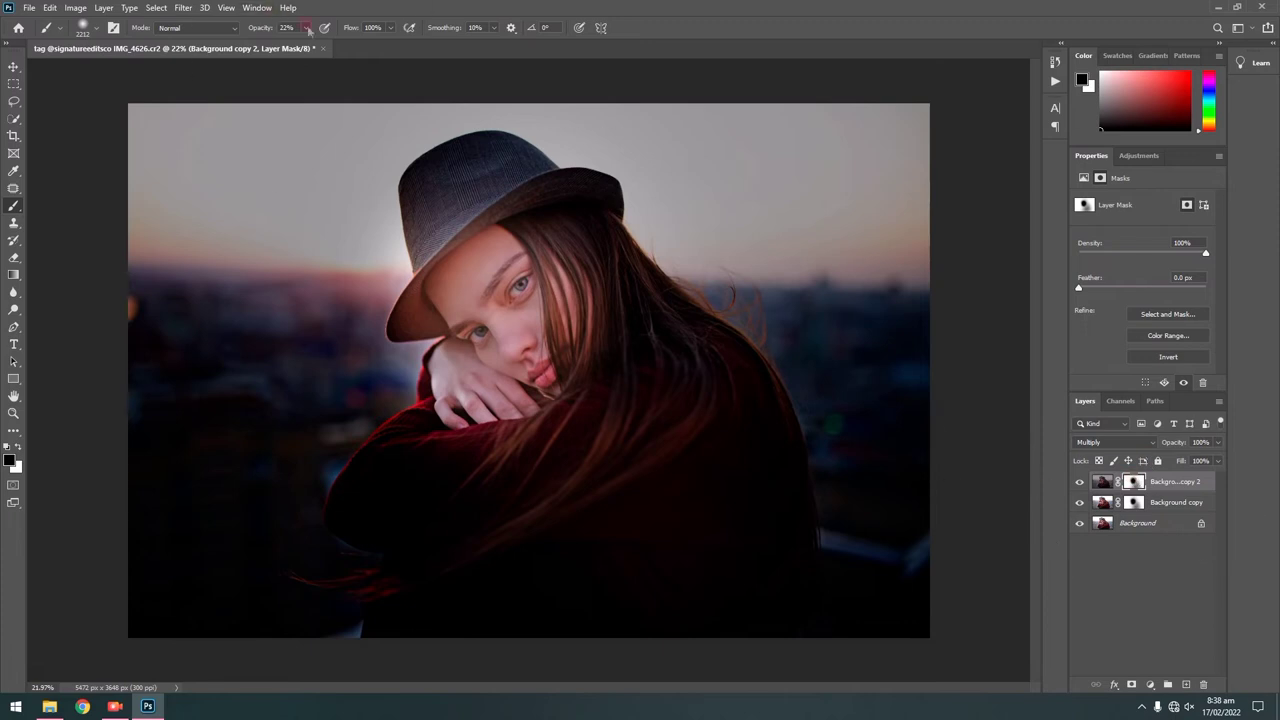
{"action": "scroll", "coordinate": [483, 331], "scroll_direction": "down", "scroll_amount": 3}
{"action": "scroll", "coordinate": [483, 331], "scroll_direction": "up", "scroll_amount": 2}
{"action": "mouse_move", "coordinate": [483, 331]}
{"action": "left_mouse_down"}
{"action": "mouse_move", "coordinate": [700, 295]}
{"action": "mouse_move", "coordinate": [614, 343]}
{"action": "left_mouse_up"}
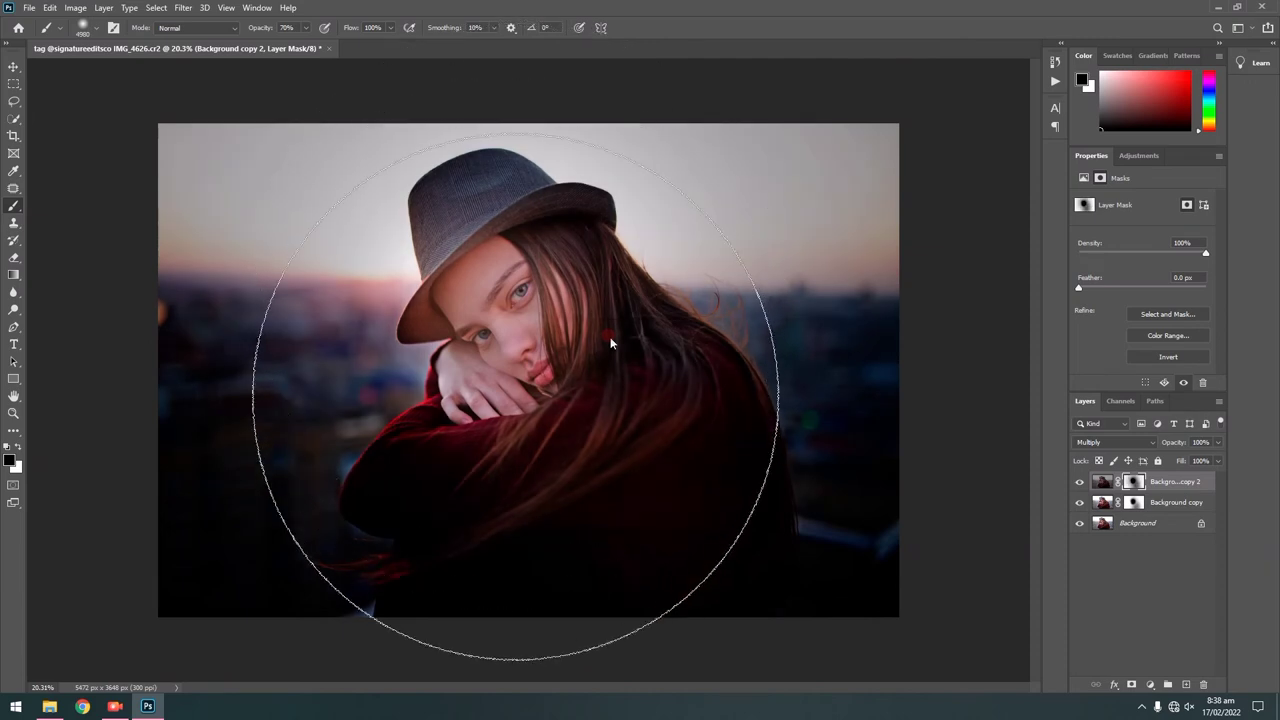
{"action": "left_click_drag", "start_coordinate": [611, 337], "coordinate": [577, 354]}
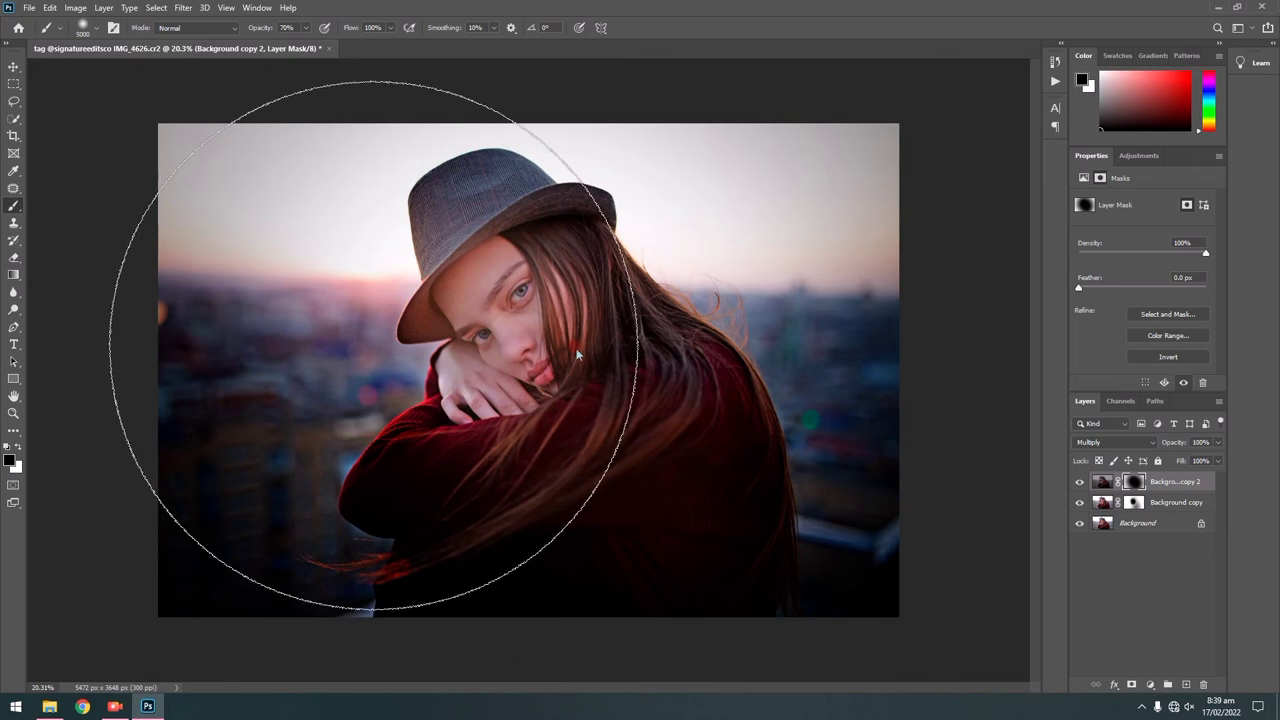
Paint black over the lower-left and centre of the mask to keep the girl bright
{"action": "left_click", "coordinate": [373, 347]}
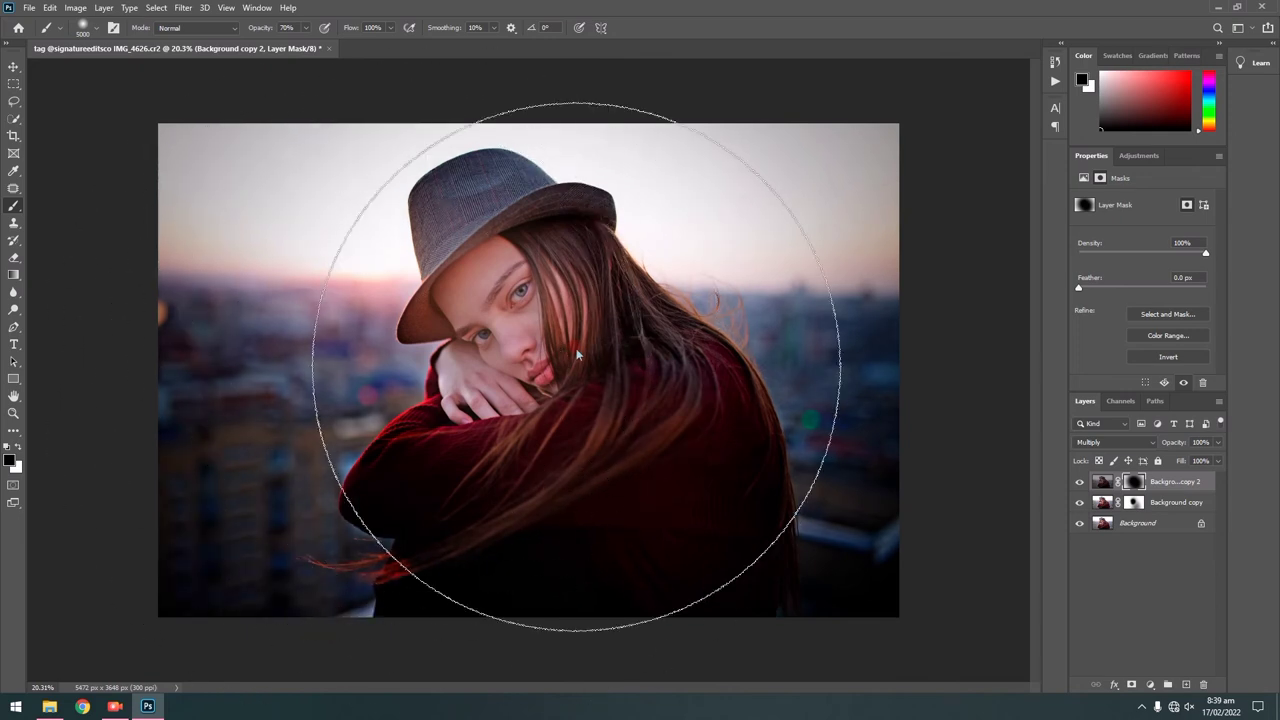
{"action": "left_click", "coordinate": [577, 353]}
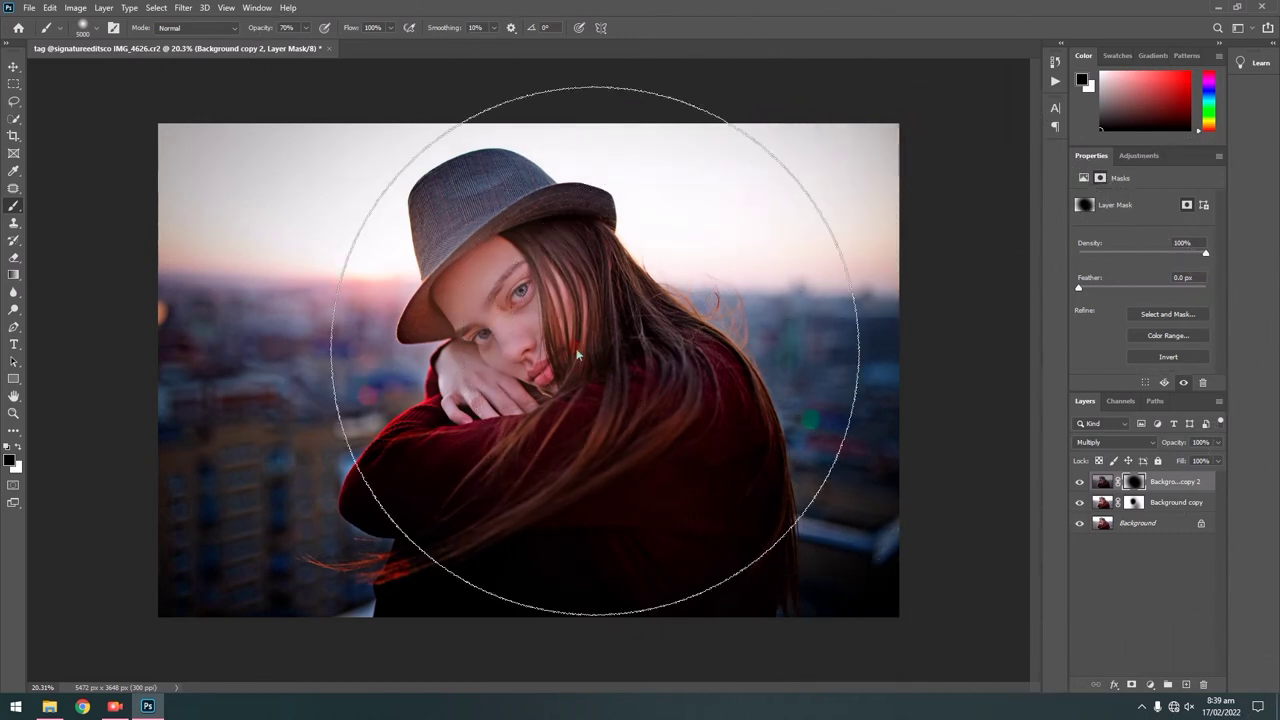
{"action": "left_click_drag", "start_coordinate": [594, 350], "coordinate": [546, 386]}
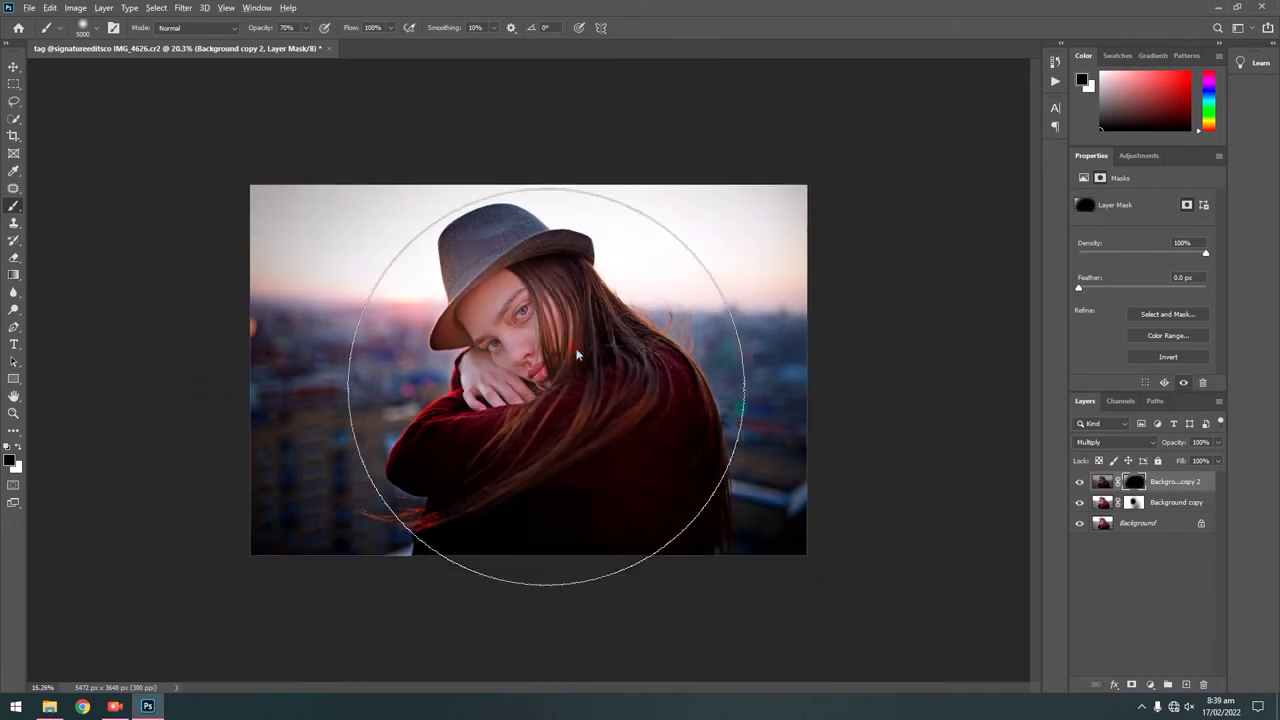
{"action": "scroll", "coordinate": [577, 355], "scroll_direction": "up", "scroll_amount": 3}
{"action": "scroll", "coordinate": [548, 392], "scroll_direction": "down", "scroll_amount": 3}
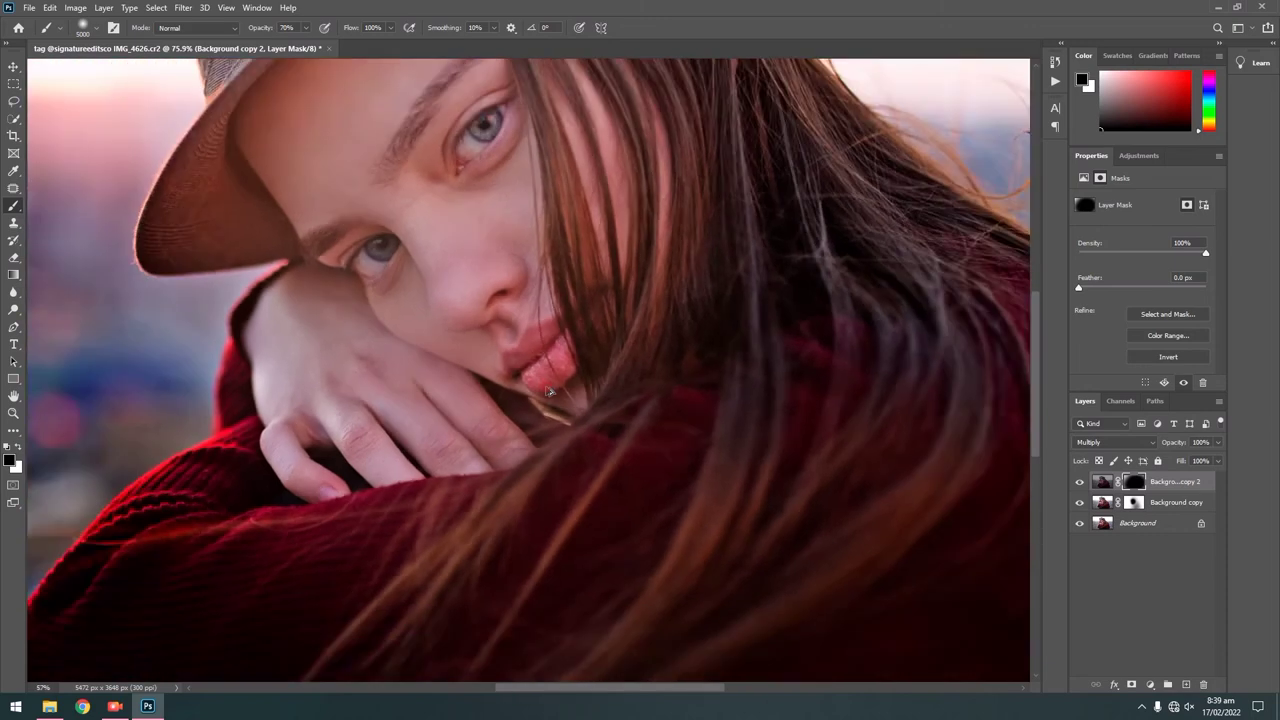
Toggle both darkening layers' visibility to compare the vignette before and after
{"action": "left_click", "coordinate": [1079, 482]}
{"action": "left_click", "coordinate": [1079, 482]}
{"action": "left_click", "coordinate": [1079, 502]}
{"action": "left_click", "coordinate": [1079, 502]}
{"action": "scroll", "coordinate": [592, 320], "scroll_direction": "up", "scroll_amount": 3}
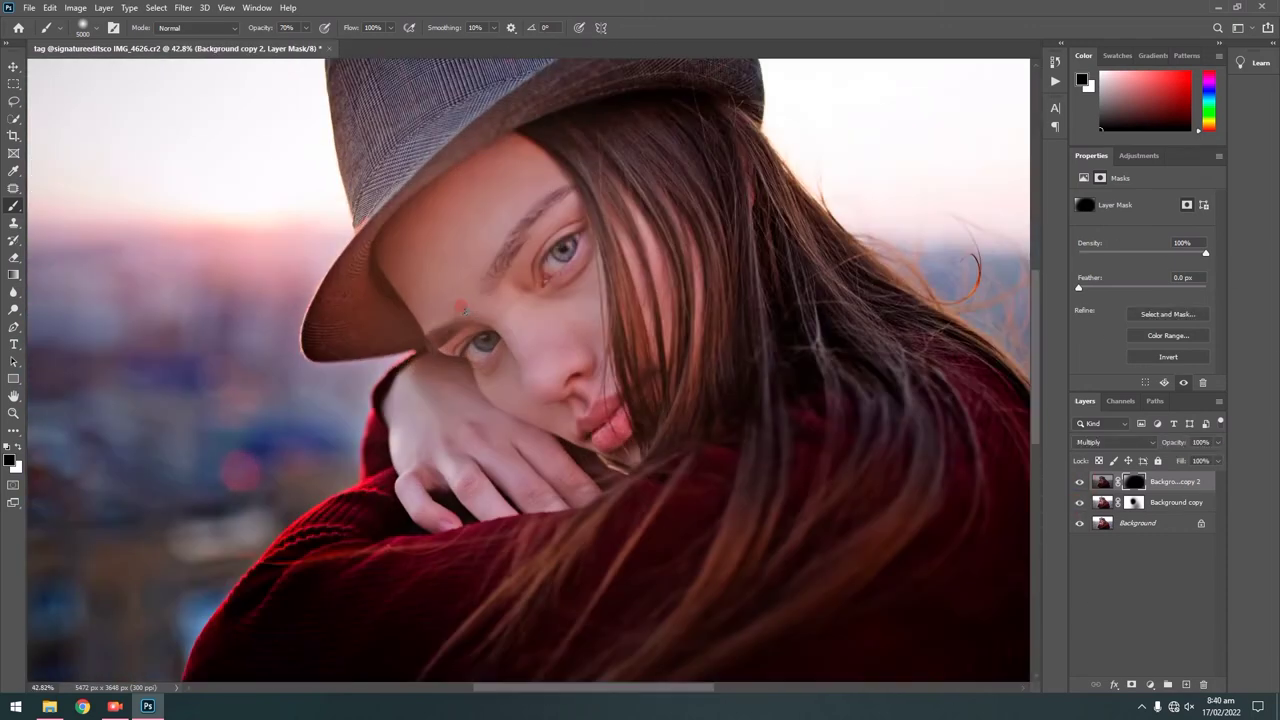
{"action": "scroll", "coordinate": [466, 310], "scroll_direction": "down", "scroll_amount": 4}
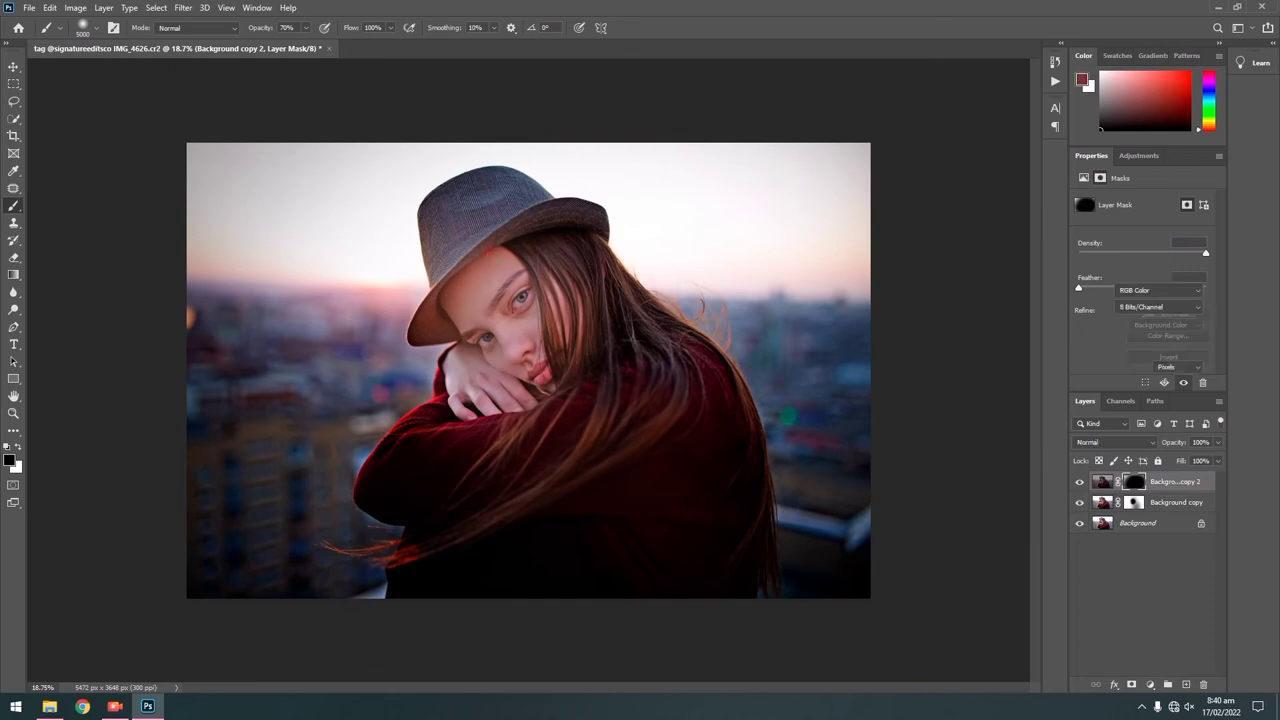
Duplicate the merged photo onto a new layer and set the paint colour to white
{"action": "scroll", "coordinate": [609, 400], "scroll_direction": "up", "scroll_amount": 5}
{"action": "scroll", "coordinate": [608, 400], "scroll_direction": "down", "scroll_amount": 4}
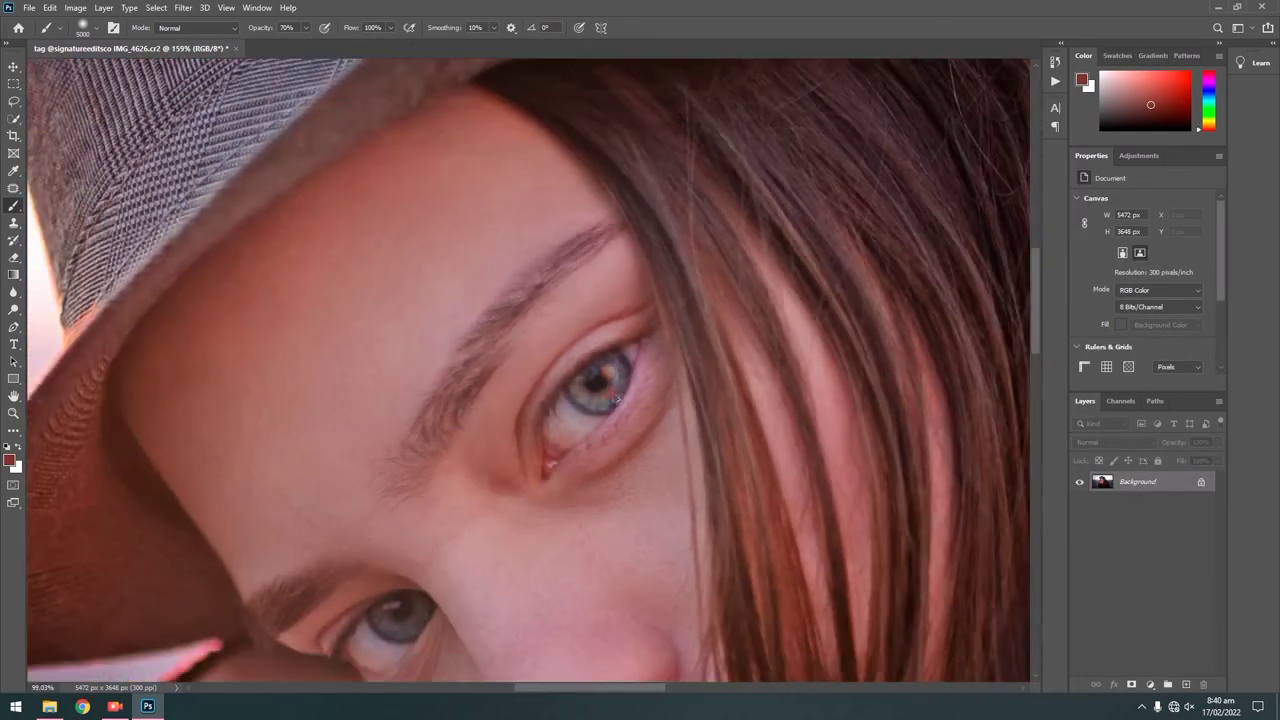
{"action": "scroll", "coordinate": [612, 395], "scroll_direction": "up", "scroll_amount": 4}
{"action": "key", "text": "ctrl+j"}
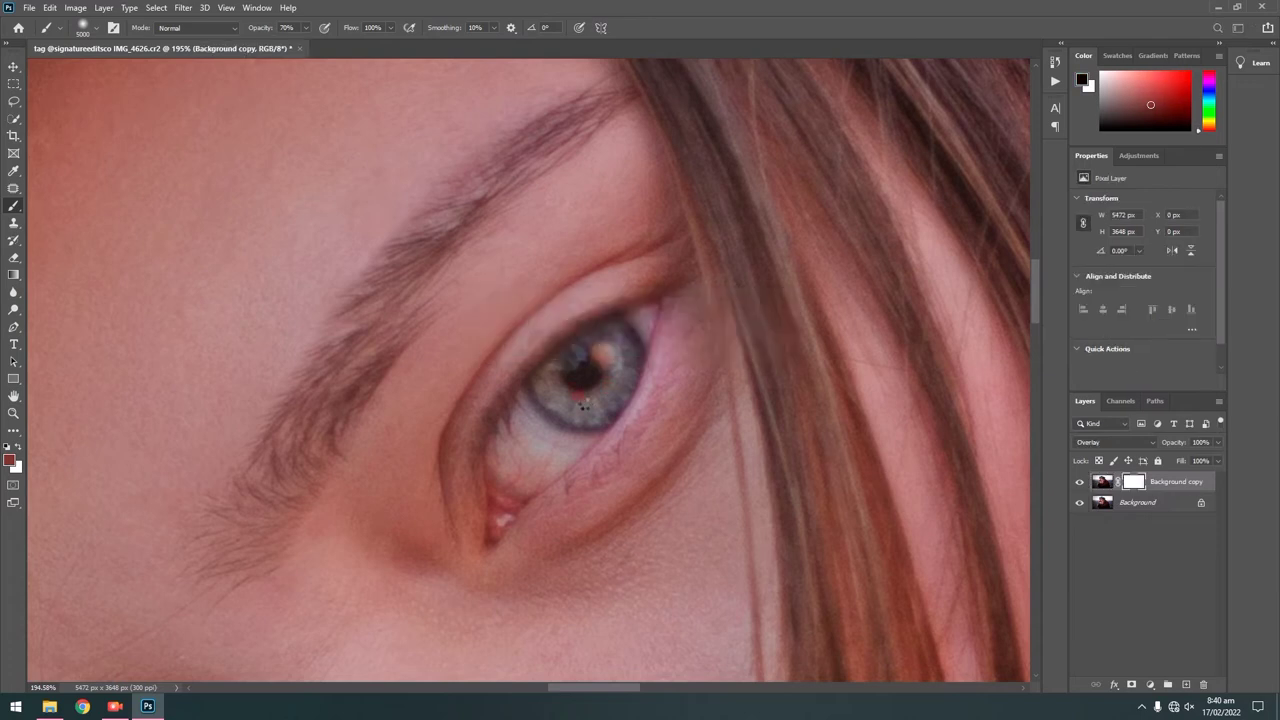
{"action": "scroll", "coordinate": [590, 402], "scroll_direction": "down", "scroll_amount": 5}
{"action": "key", "text": "x"}
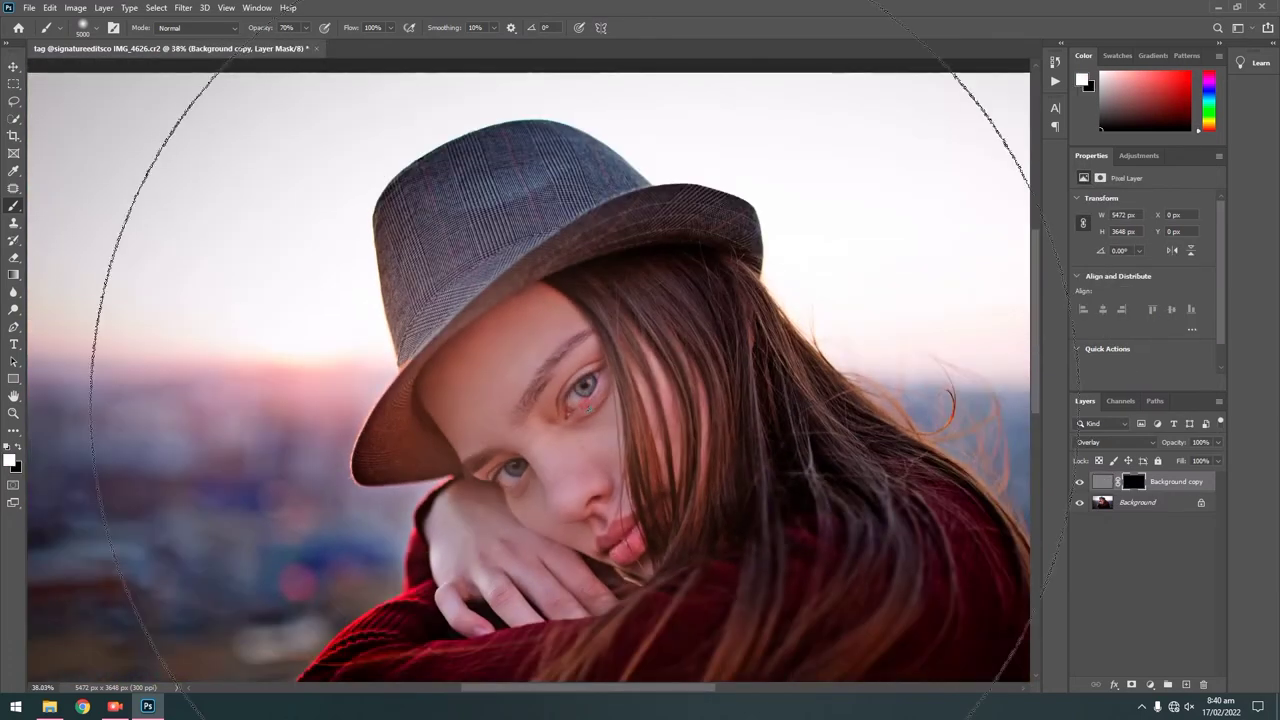
{"action": "scroll", "coordinate": [590, 402], "scroll_direction": "up", "scroll_amount": 5}
Size the brush to 93 px at 54% opacity for painting eye detail
{"action": "left_click_drag", "start_coordinate": [591, 405], "coordinate": [380, 326]}
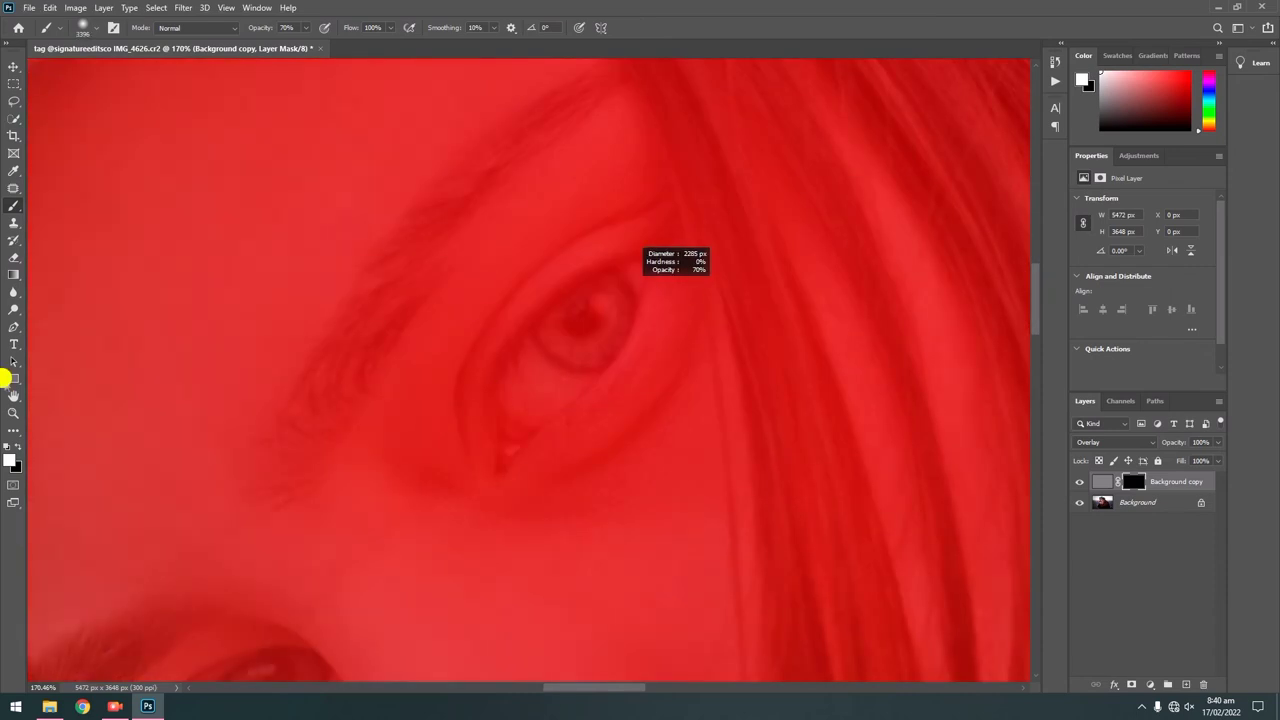
{"action": "right_click", "coordinate": [380, 326]}
{"action": "left_click_drag", "start_coordinate": [497, 298], "coordinate": [449, 297]}
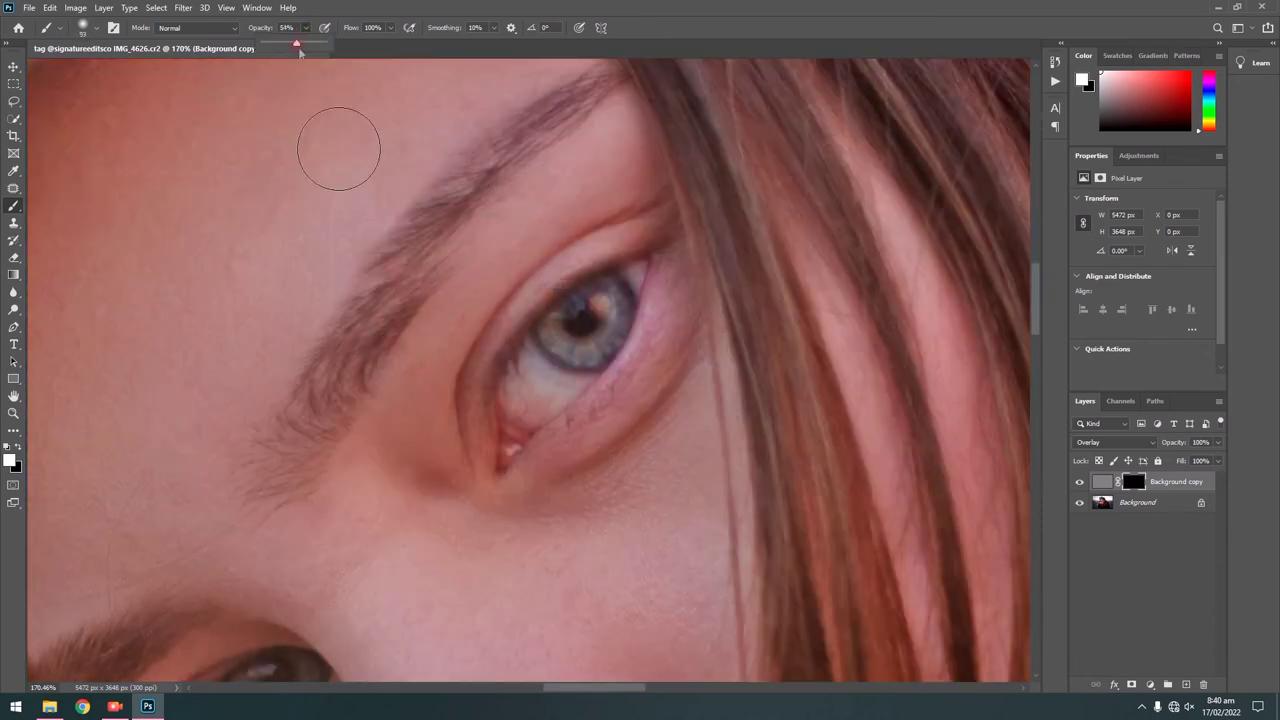
{"action": "left_click_drag", "start_coordinate": [299, 50], "coordinate": [302, 50]}
{"action": "scroll", "coordinate": [574, 360], "scroll_direction": "up", "scroll_amount": 2}
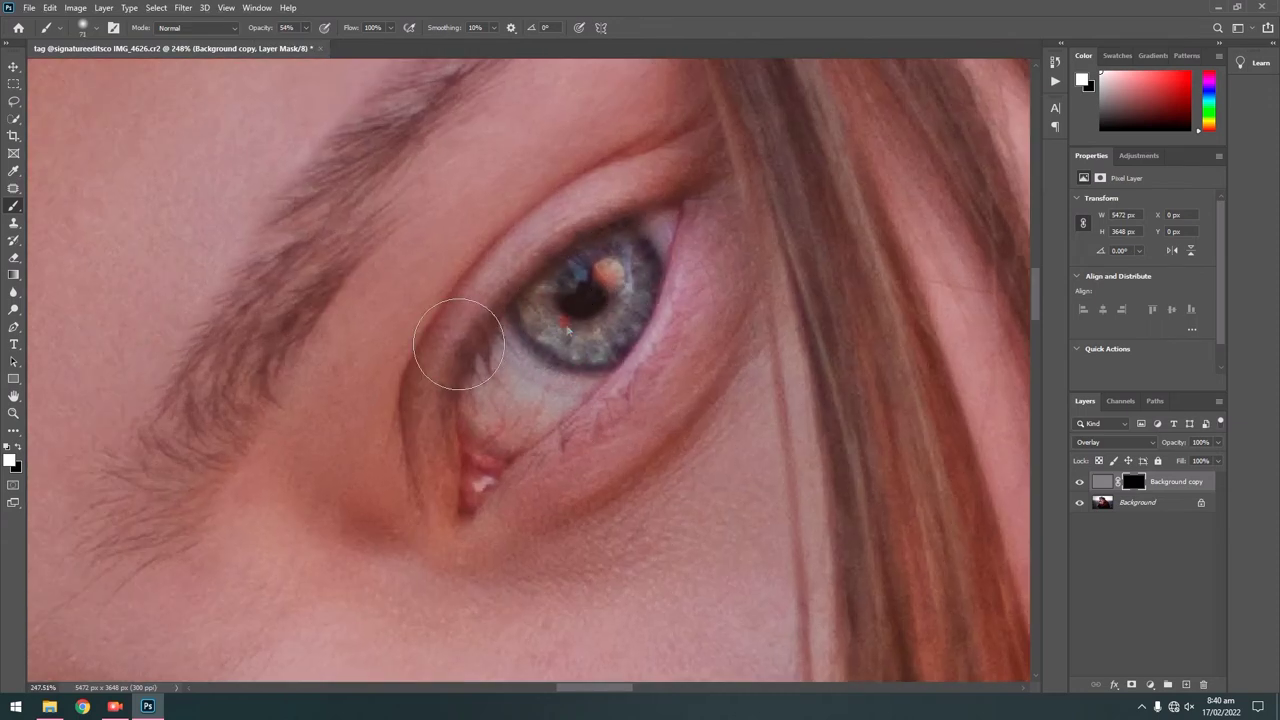
{"action": "scroll", "coordinate": [459, 344], "scroll_direction": "down", "scroll_amount": 3}
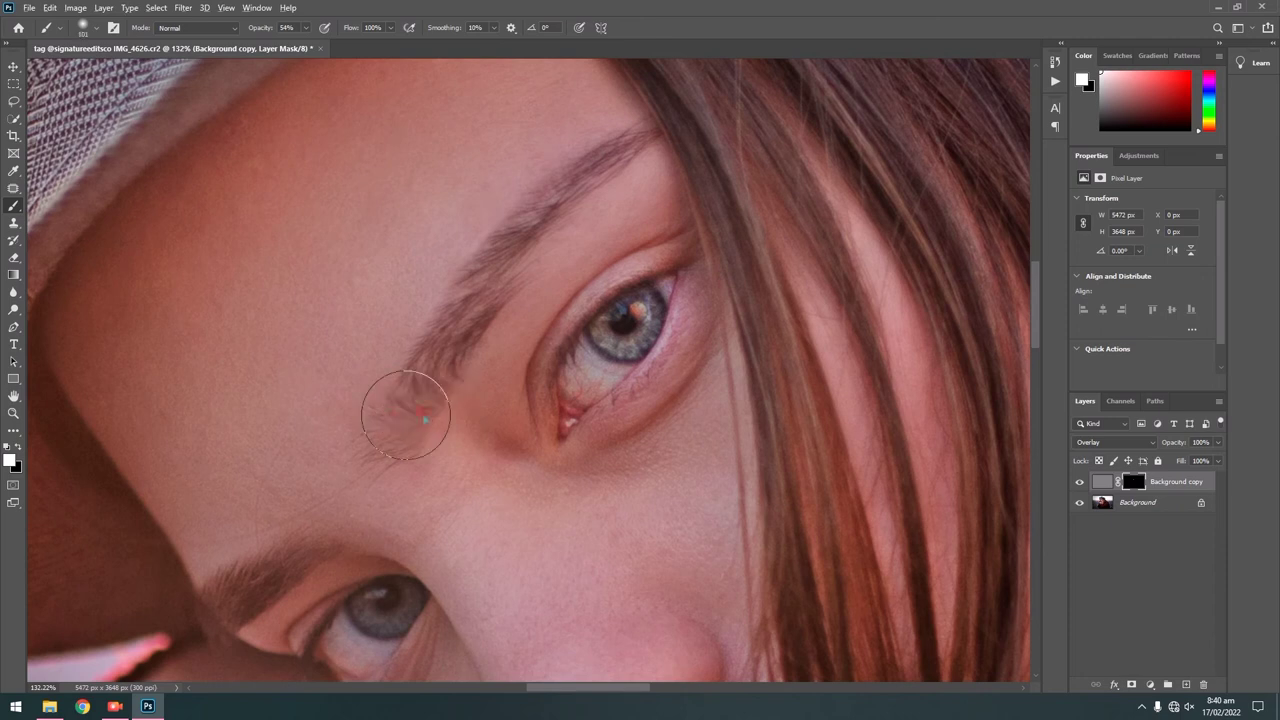
{"action": "key", "text": "ctrl+0"}
{"action": "scroll", "coordinate": [532, 357], "scroll_direction": "up", "scroll_amount": 10}
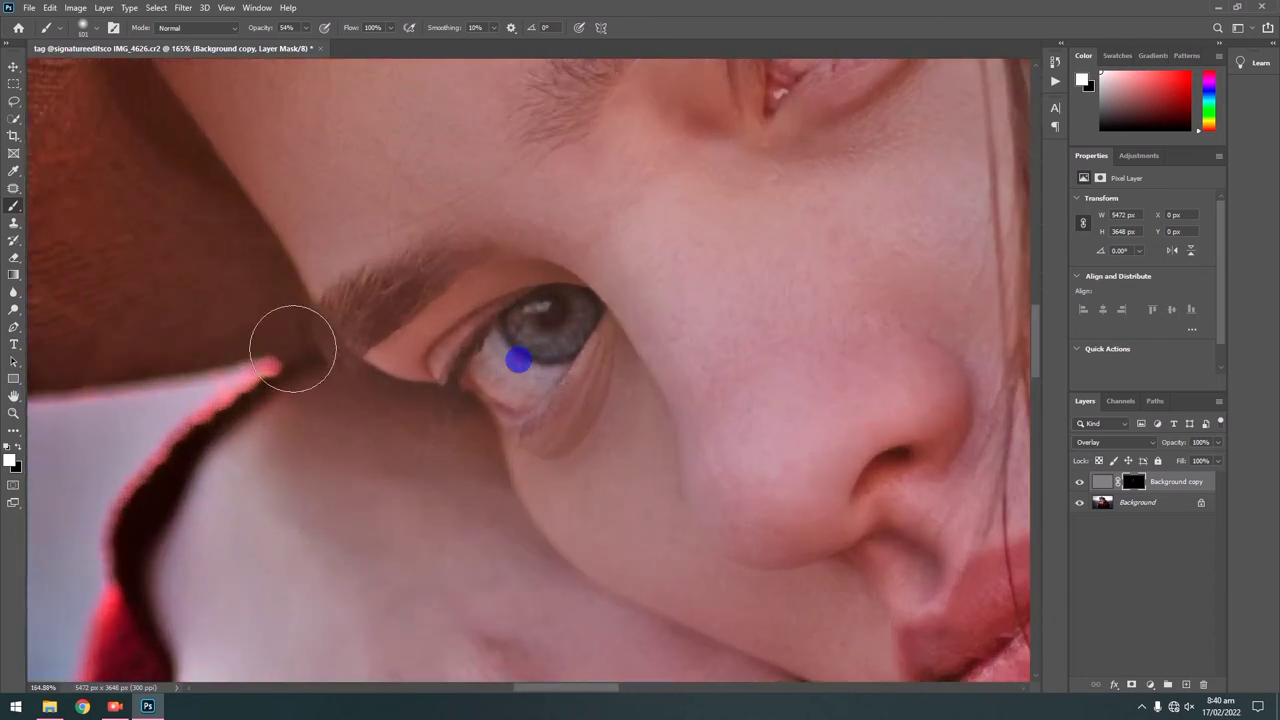
{"action": "scroll", "coordinate": [497, 385], "scroll_direction": "down", "scroll_amount": 5}
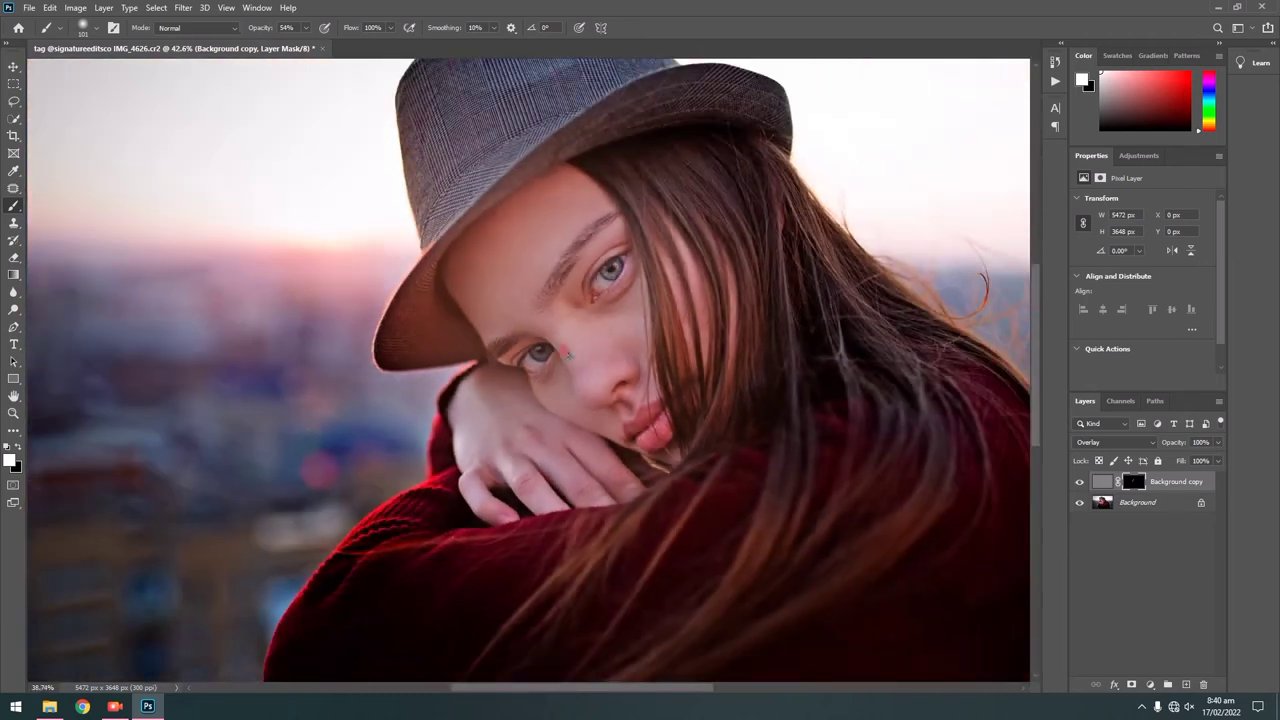
Paint the overlay retouch across the hat to bring out its texture
{"action": "scroll", "coordinate": [520, 250], "scroll_direction": "up", "scroll_amount": 3}
{"action": "scroll", "coordinate": [520, 248], "scroll_direction": "up", "scroll_amount": 2}
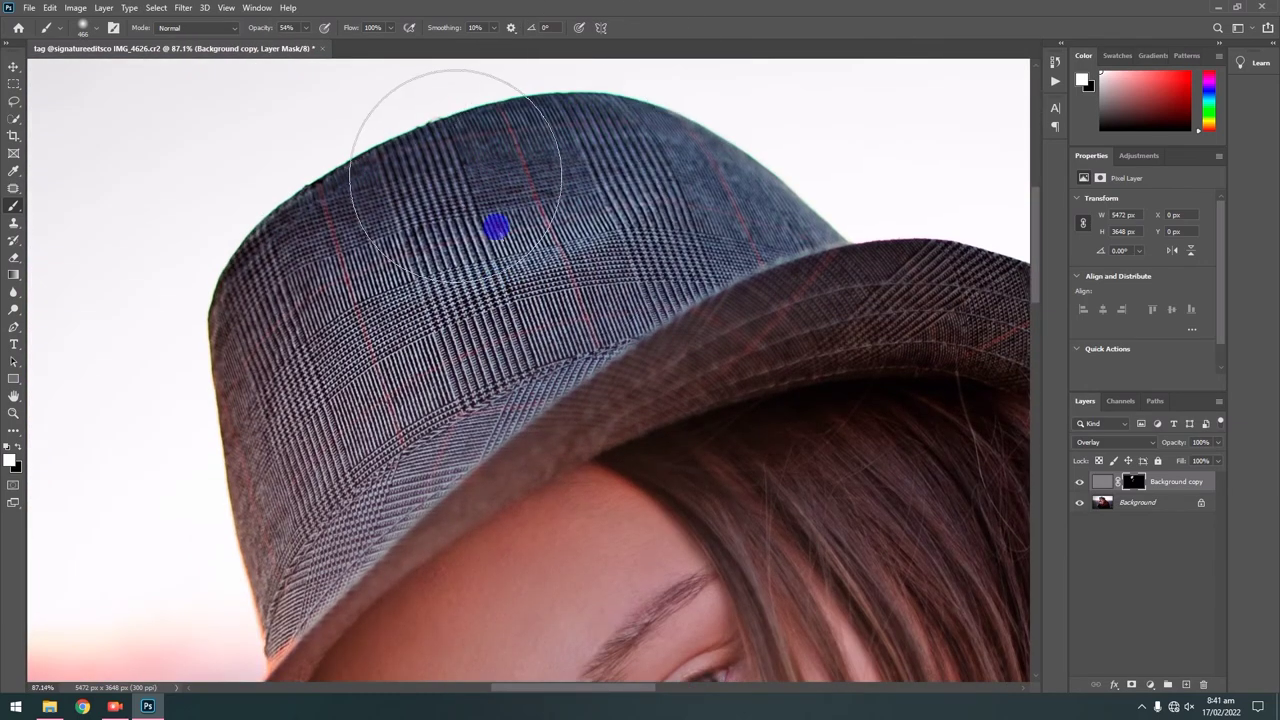
{"action": "mouse_move", "coordinate": [457, 157]}
{"action": "left_mouse_down"}
{"action": "mouse_move", "coordinate": [855, 252]}
{"action": "mouse_move", "coordinate": [540, 355]}
{"action": "left_mouse_up"}
{"action": "scroll", "coordinate": [855, 260], "scroll_direction": "down", "scroll_amount": 5}
{"action": "scroll", "coordinate": [849, 270], "scroll_direction": "up", "scroll_amount": 4}
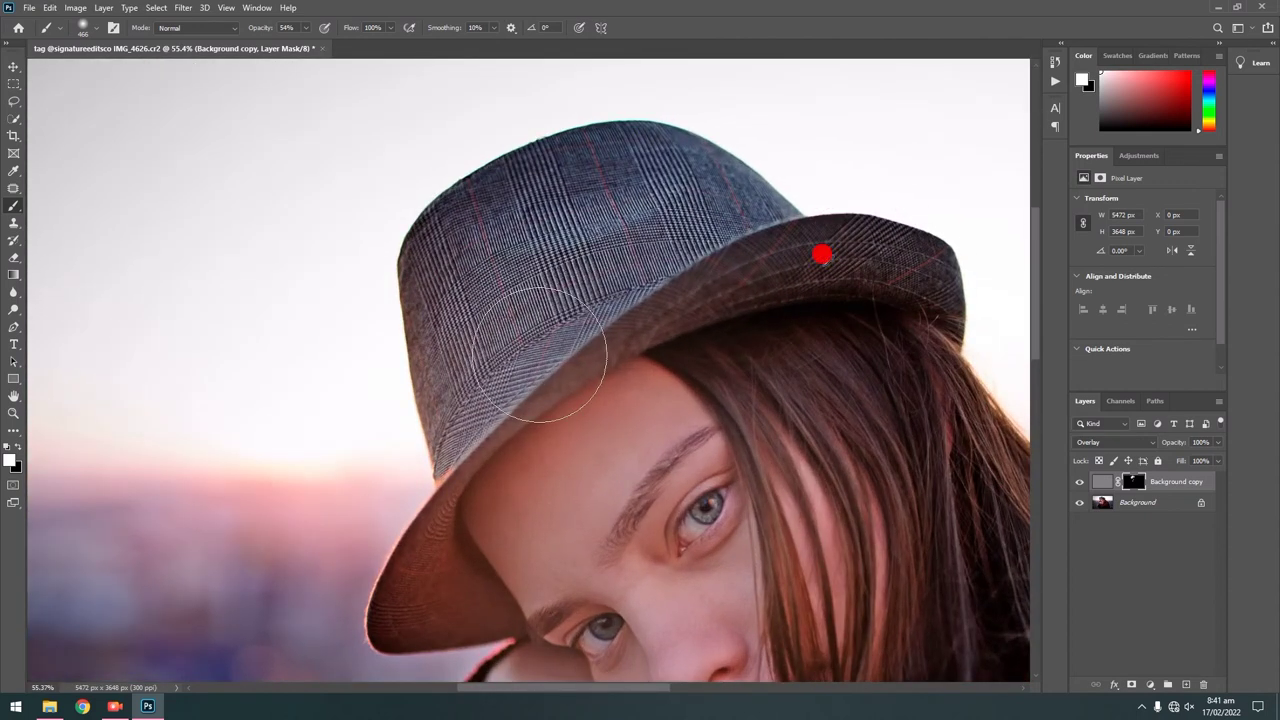
{"action": "scroll", "coordinate": [428, 543], "scroll_direction": "down", "scroll_amount": 2}
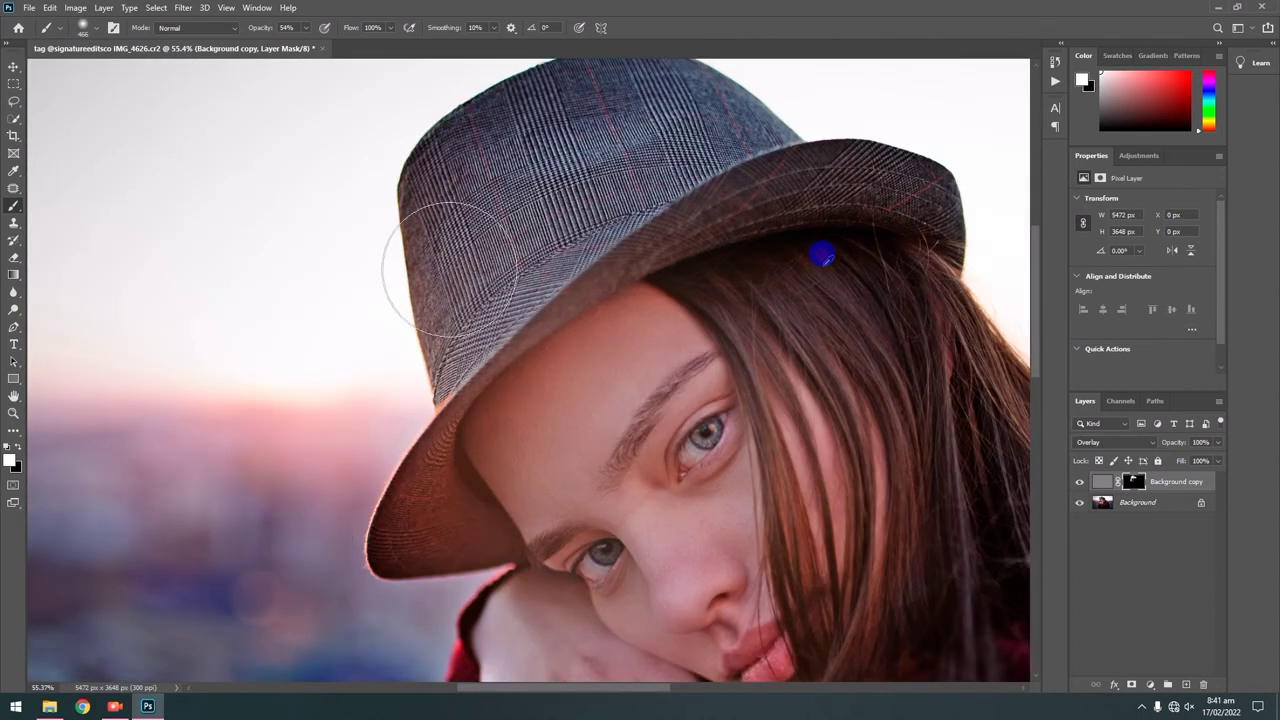
{"action": "scroll", "coordinate": [663, 143], "scroll_direction": "down", "scroll_amount": 3}
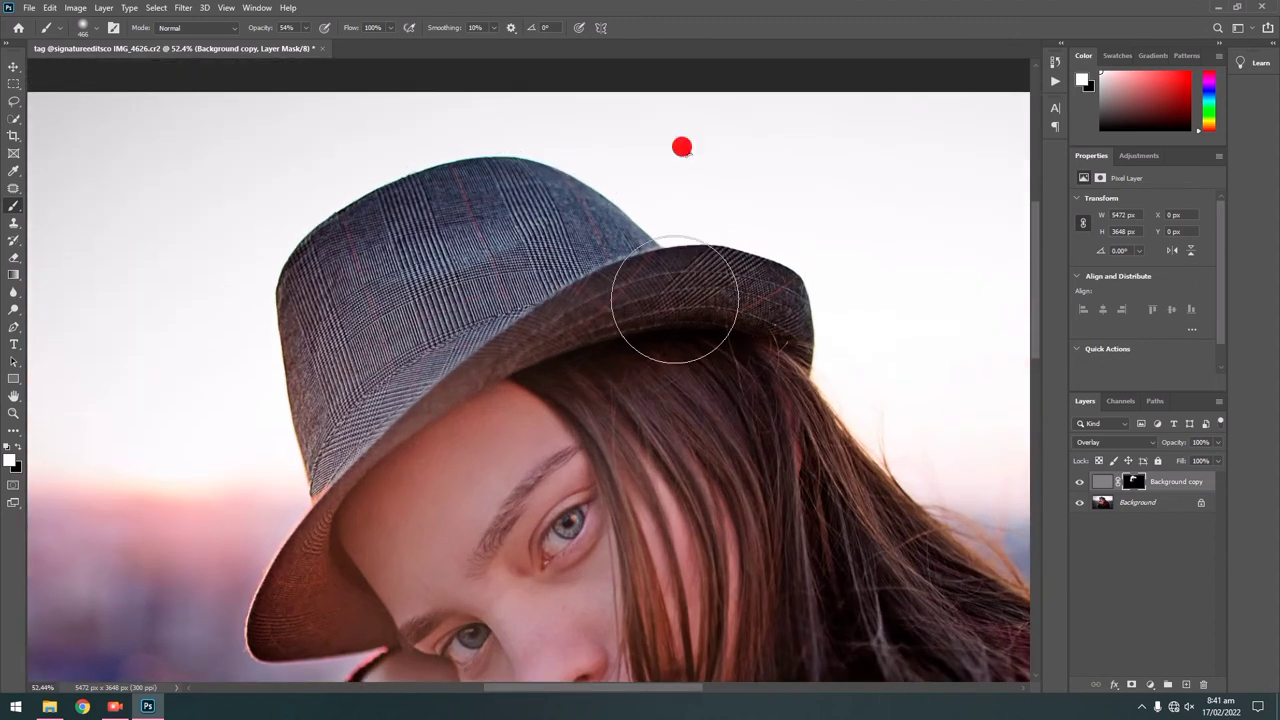
{"action": "scroll", "coordinate": [674, 297], "scroll_direction": "down", "scroll_amount": 4}
{"action": "scroll", "coordinate": [615, 270], "scroll_direction": "down", "scroll_amount": 1}
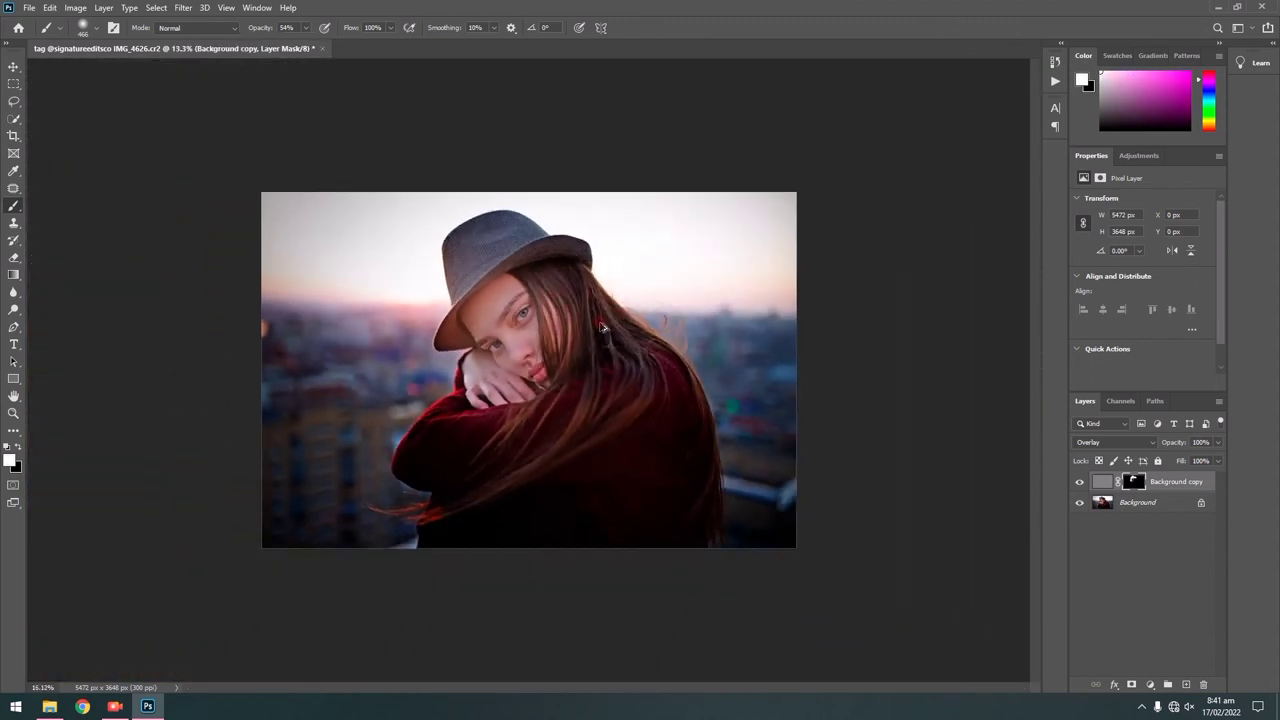
{"action": "scroll", "coordinate": [630, 310], "scroll_direction": "up", "scroll_amount": 3}
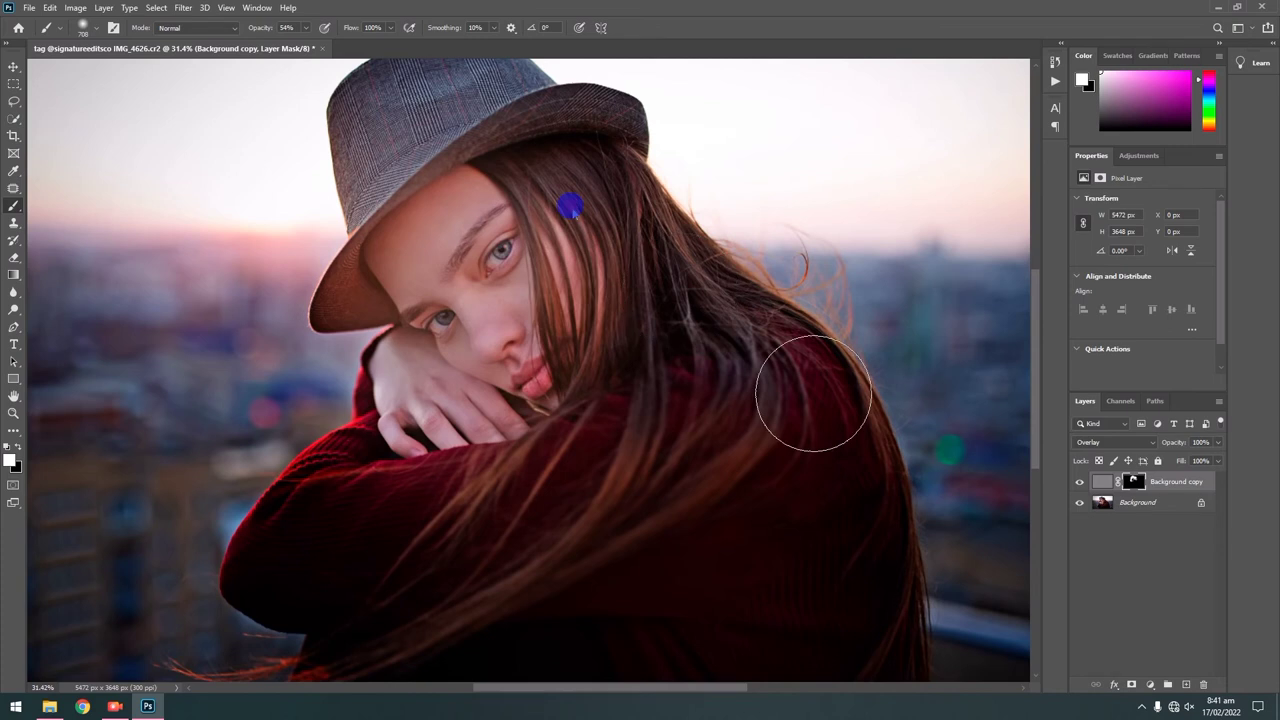
{"action": "scroll", "coordinate": [623, 481], "scroll_direction": "down", "scroll_amount": 1}
{"action": "scroll", "coordinate": [362, 537], "scroll_direction": "down", "scroll_amount": 1}
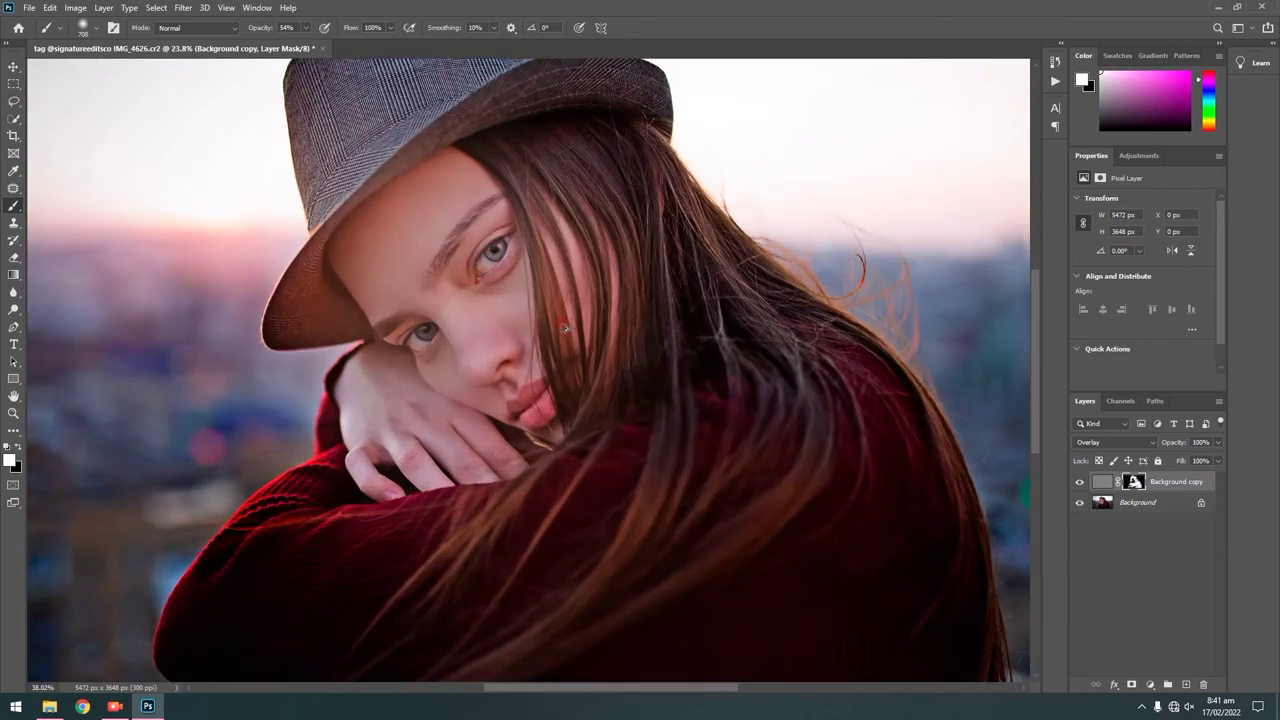
{"action": "scroll", "coordinate": [455, 430], "scroll_direction": "up", "scroll_amount": 6}
Resize the brush and paint detail around the lips
{"action": "mouse_move", "coordinate": [514, 366]}
{"action": "left_mouse_down"}
{"action": "mouse_move", "coordinate": [343, 366]}
{"action": "mouse_move", "coordinate": [450, 390]}
{"action": "left_mouse_up"}
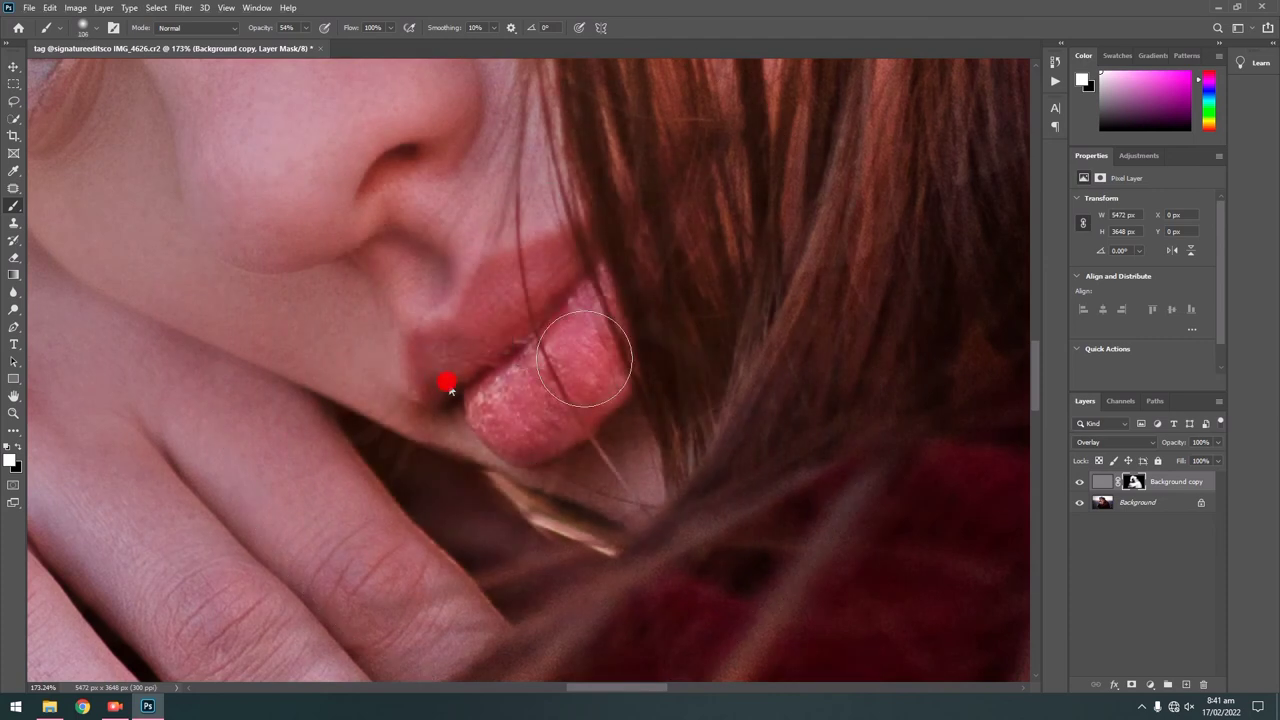
{"action": "scroll", "coordinate": [449, 389], "scroll_direction": "down", "scroll_amount": 2}
{"action": "scroll", "coordinate": [460, 385], "scroll_direction": "down", "scroll_amount": 2}
{"action": "scroll", "coordinate": [480, 380], "scroll_direction": "down", "scroll_amount": 1}
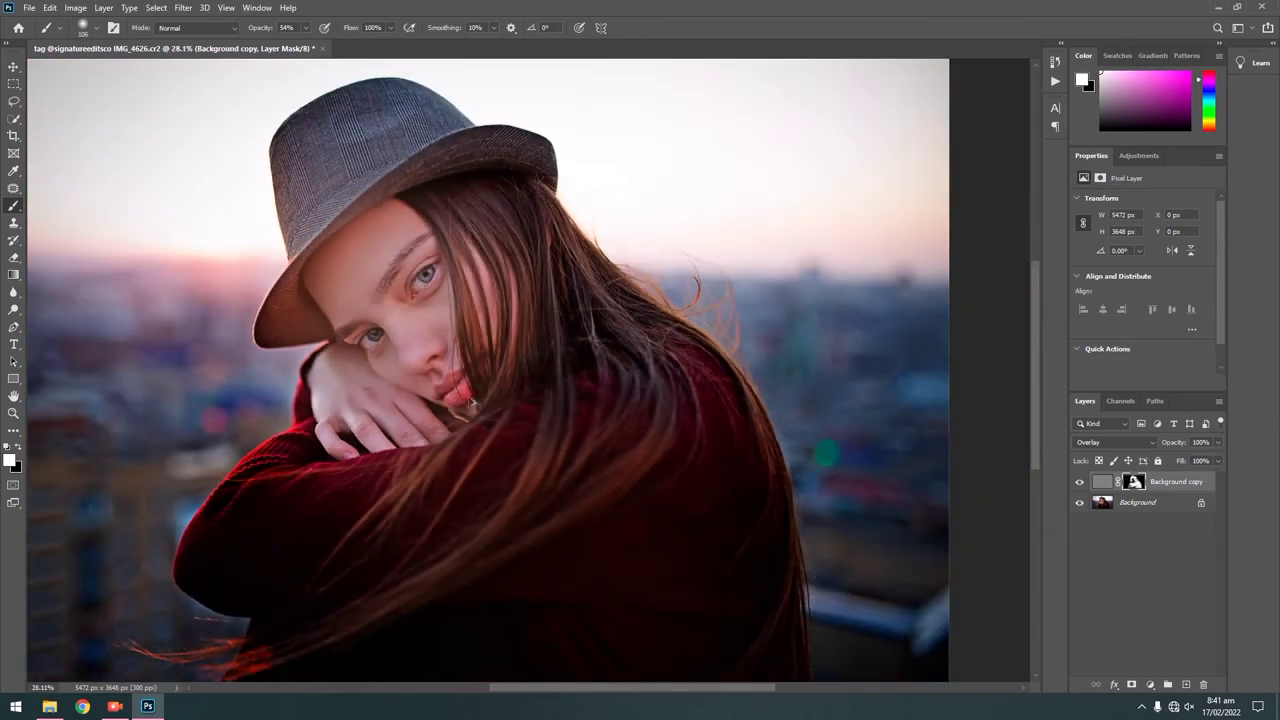
{"action": "scroll", "coordinate": [497, 374], "scroll_direction": "down", "scroll_amount": 1}
{"action": "scroll", "coordinate": [497, 374], "scroll_direction": "up", "scroll_amount": 1}
{"action": "scroll", "coordinate": [495, 362], "scroll_direction": "down", "scroll_amount": 2}
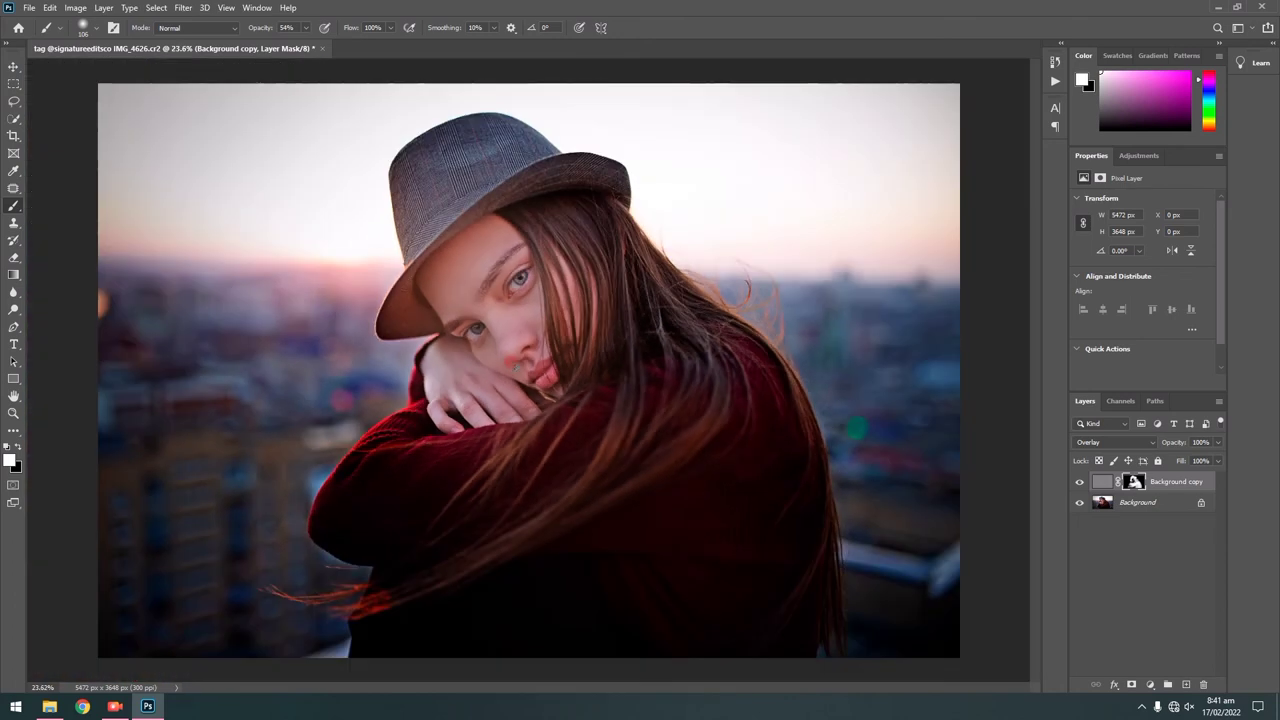
{"action": "scroll", "coordinate": [895, 453], "scroll_direction": "up", "scroll_amount": 1}
Toggle the overlay retouch layer off and on to compare before and after
{"action": "left_click", "coordinate": [1079, 483]}
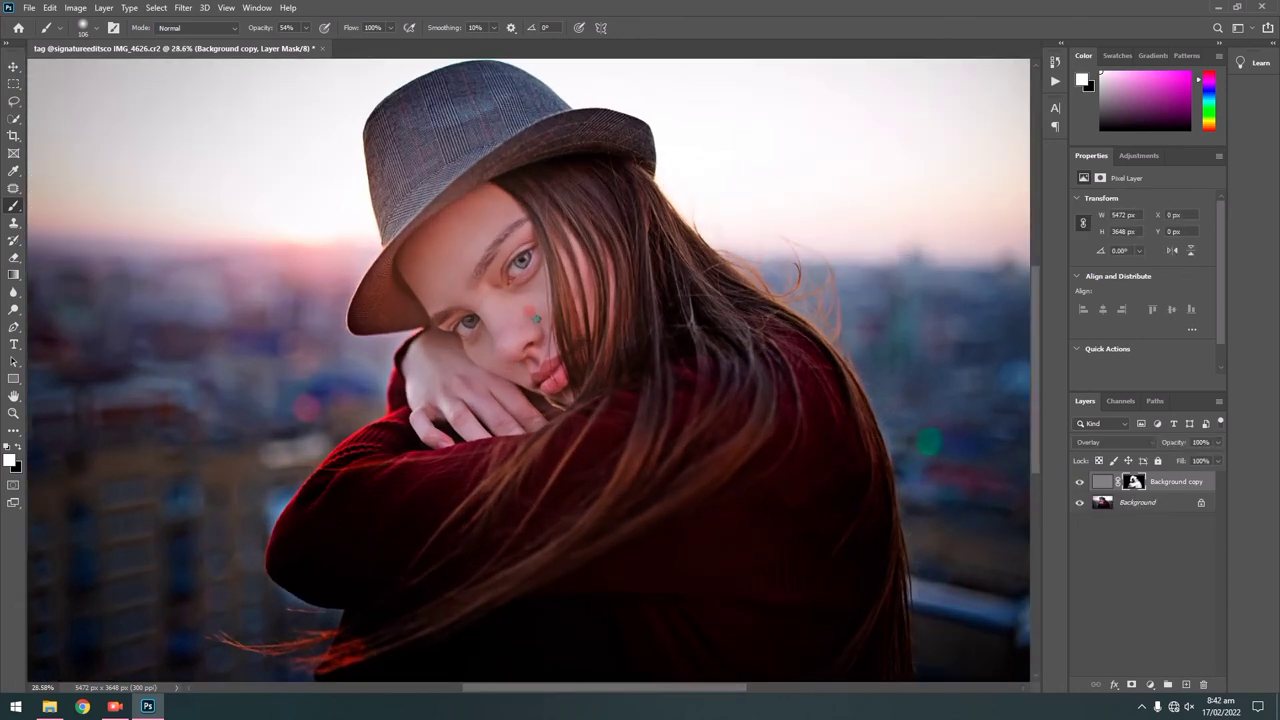
{"action": "scroll", "coordinate": [536, 318], "scroll_direction": "up", "scroll_amount": 3}
{"action": "scroll", "coordinate": [530, 300], "scroll_direction": "up", "scroll_amount": 3}
{"action": "scroll", "coordinate": [530, 300], "scroll_direction": "up", "scroll_amount": 2}
{"action": "left_click", "coordinate": [1079, 482]}
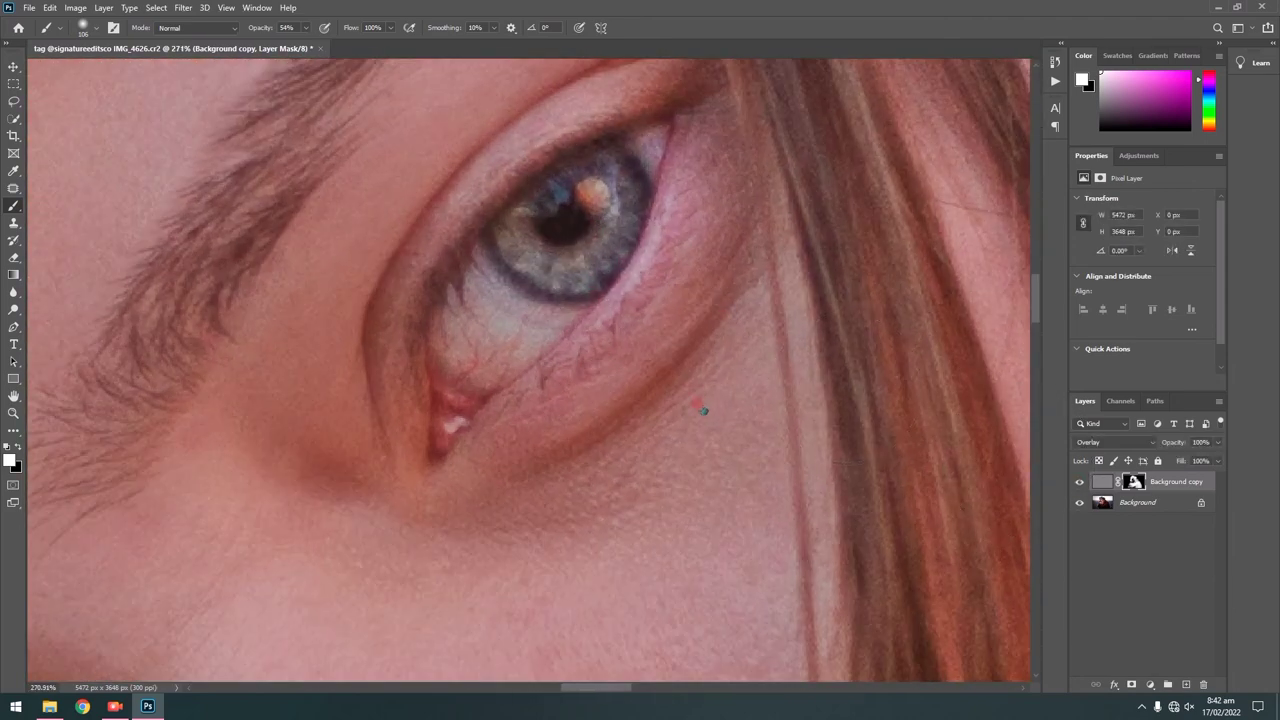
{"action": "scroll", "coordinate": [700, 405], "scroll_direction": "down", "scroll_amount": 4}
{"action": "scroll", "coordinate": [690, 395], "scroll_direction": "down", "scroll_amount": 3}
{"action": "scroll", "coordinate": [680, 383], "scroll_direction": "down", "scroll_amount": 2}
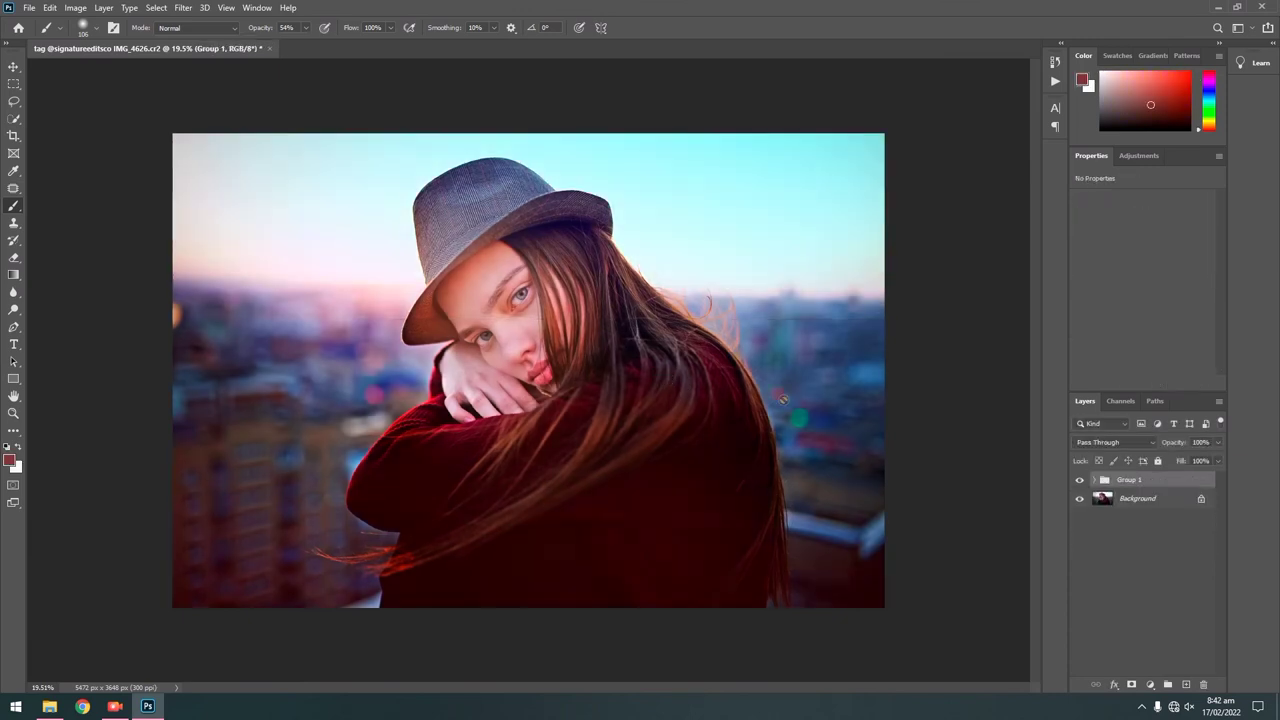
Lower the opacity of Bright/Contrast 1 and Vibrance 1 in Group 1 to 26%
{"action": "left_click", "coordinate": [1094, 480]}
{"action": "left_click", "coordinate": [1168, 497]}
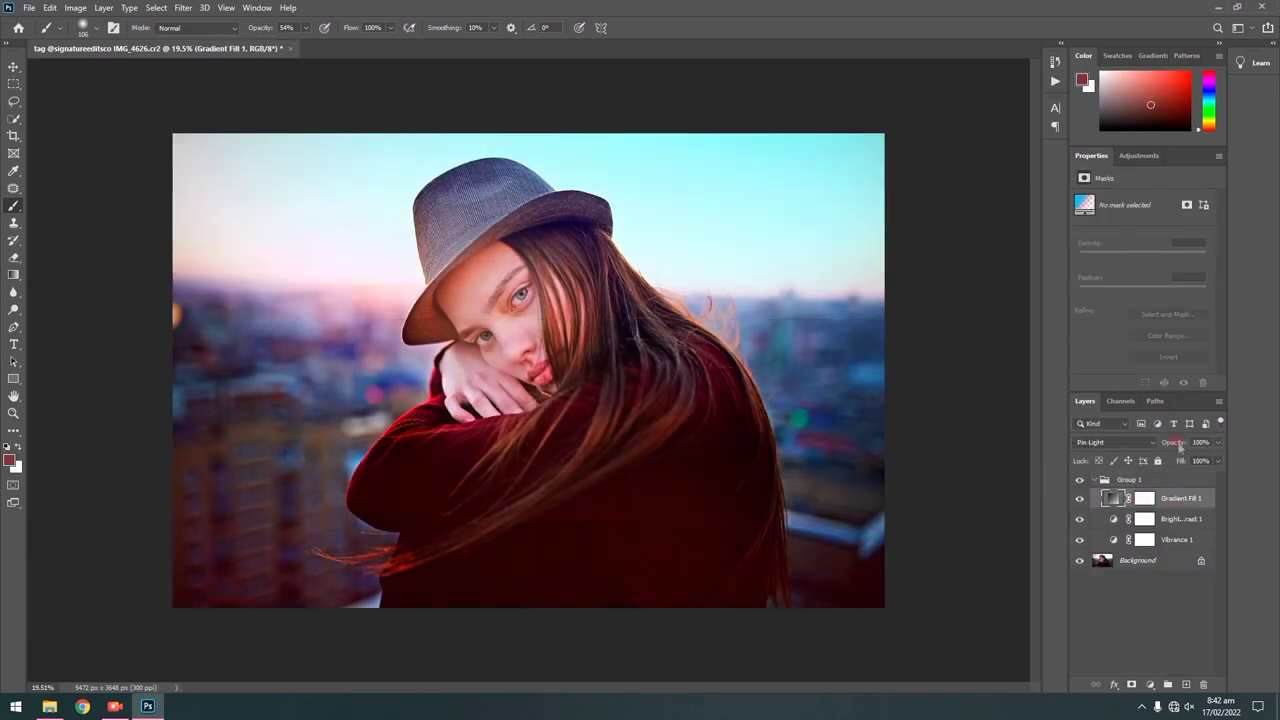
{"action": "left_click", "coordinate": [1179, 520]}
{"action": "left_click", "coordinate": [1177, 540], "text": "shift"}
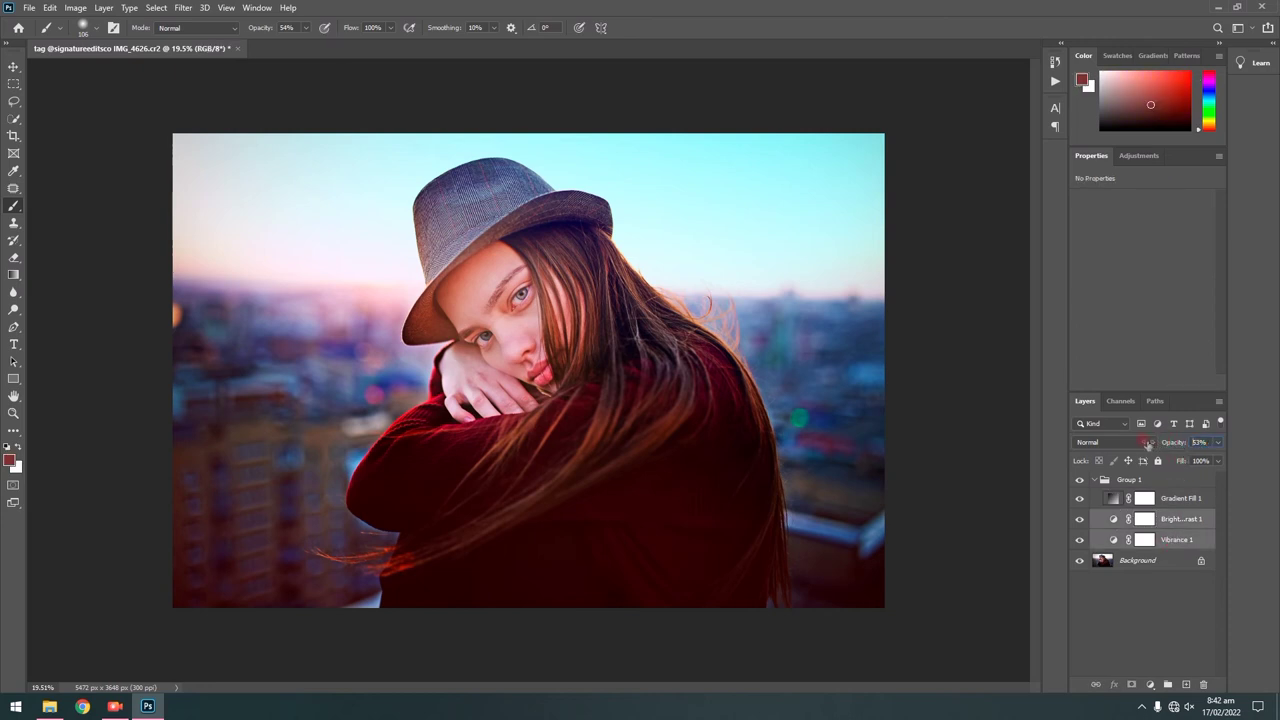
{"action": "left_click_drag", "start_coordinate": [1148, 444], "coordinate": [1130, 444]}
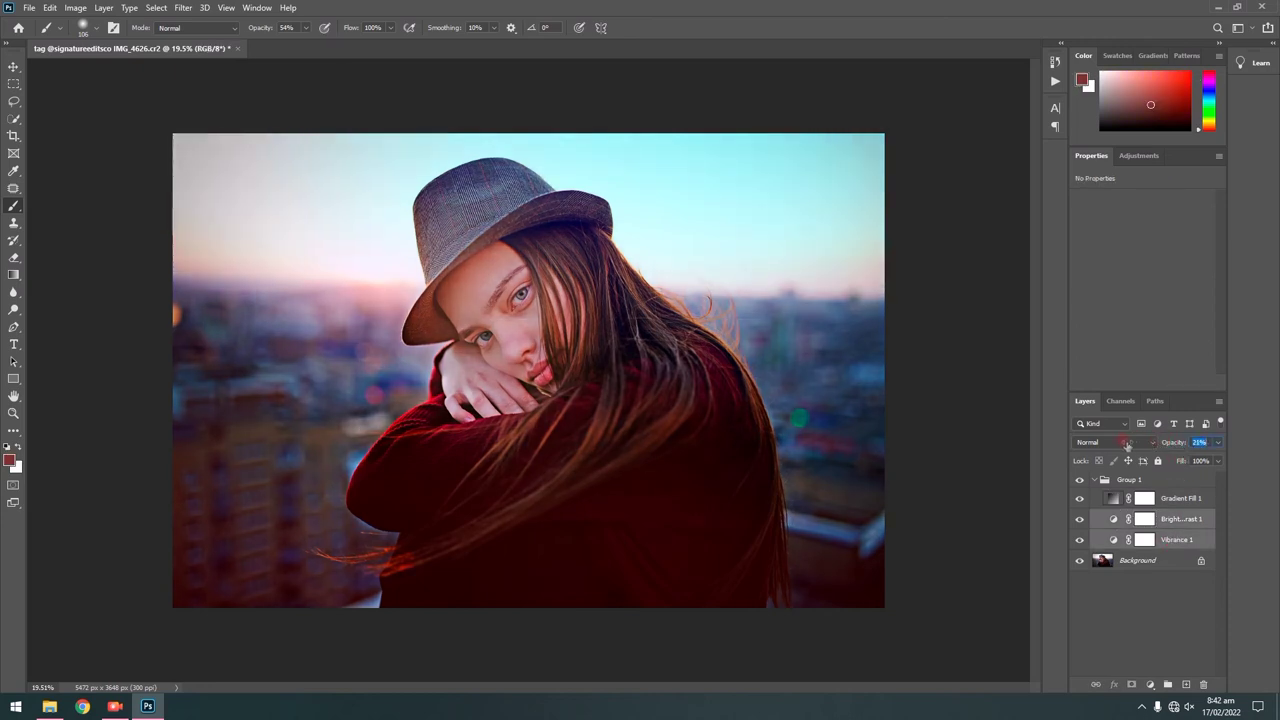
Select Gradient Fill 1, then collapse and hide Group 1
{"action": "left_click", "coordinate": [1160, 494]}
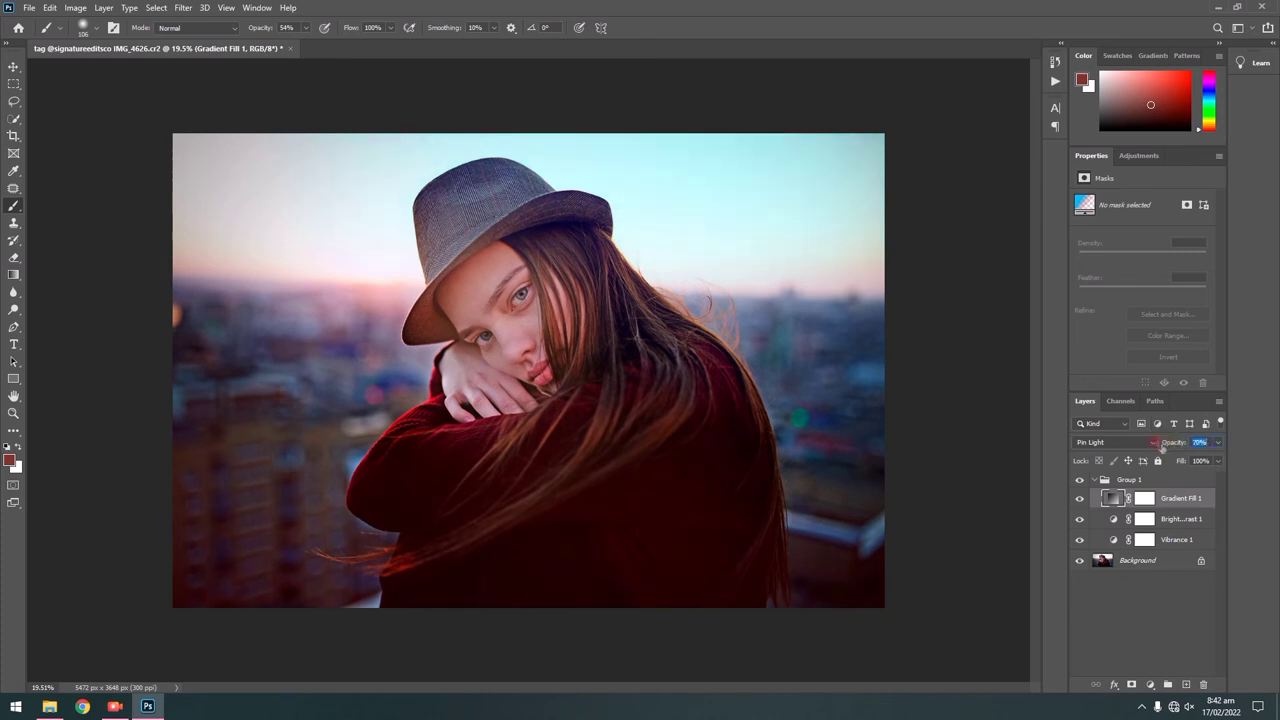
{"action": "left_click", "coordinate": [1093, 480]}
{"action": "left_click", "coordinate": [1079, 480]}
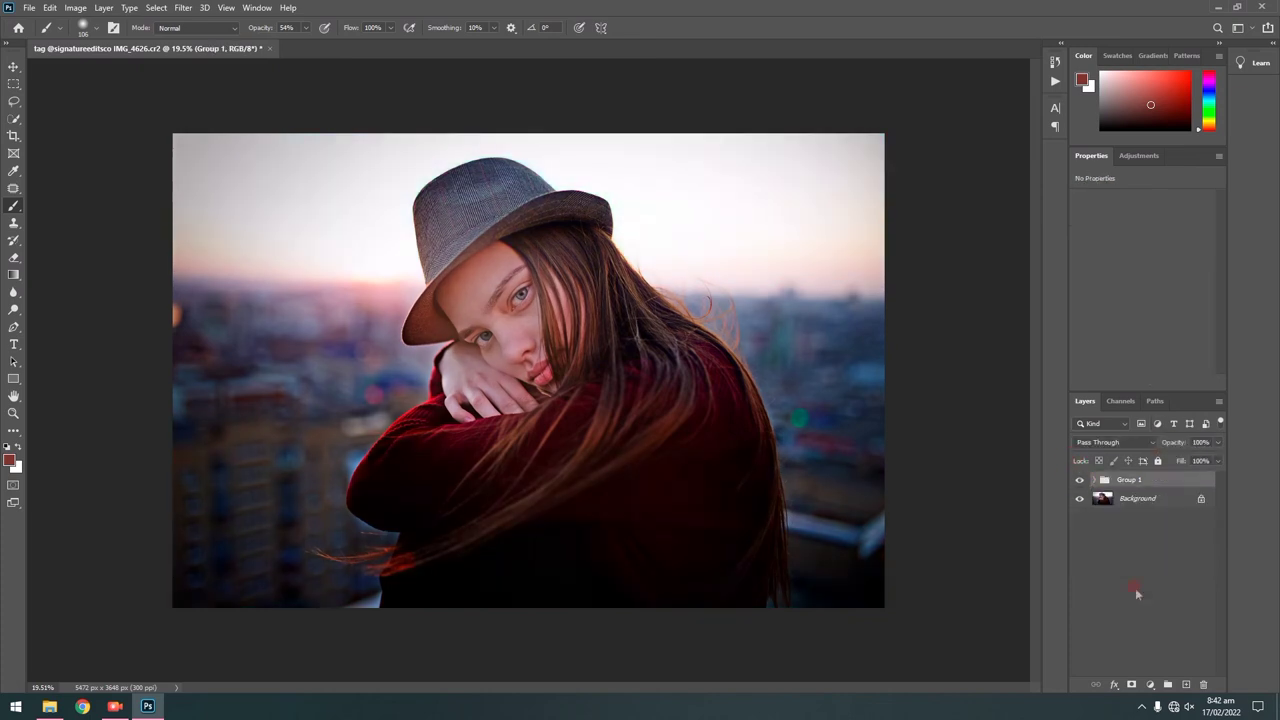
Add a Photo Filter adjustment layer set to Cooling Filter (82)
{"action": "left_click", "coordinate": [1150, 684]}
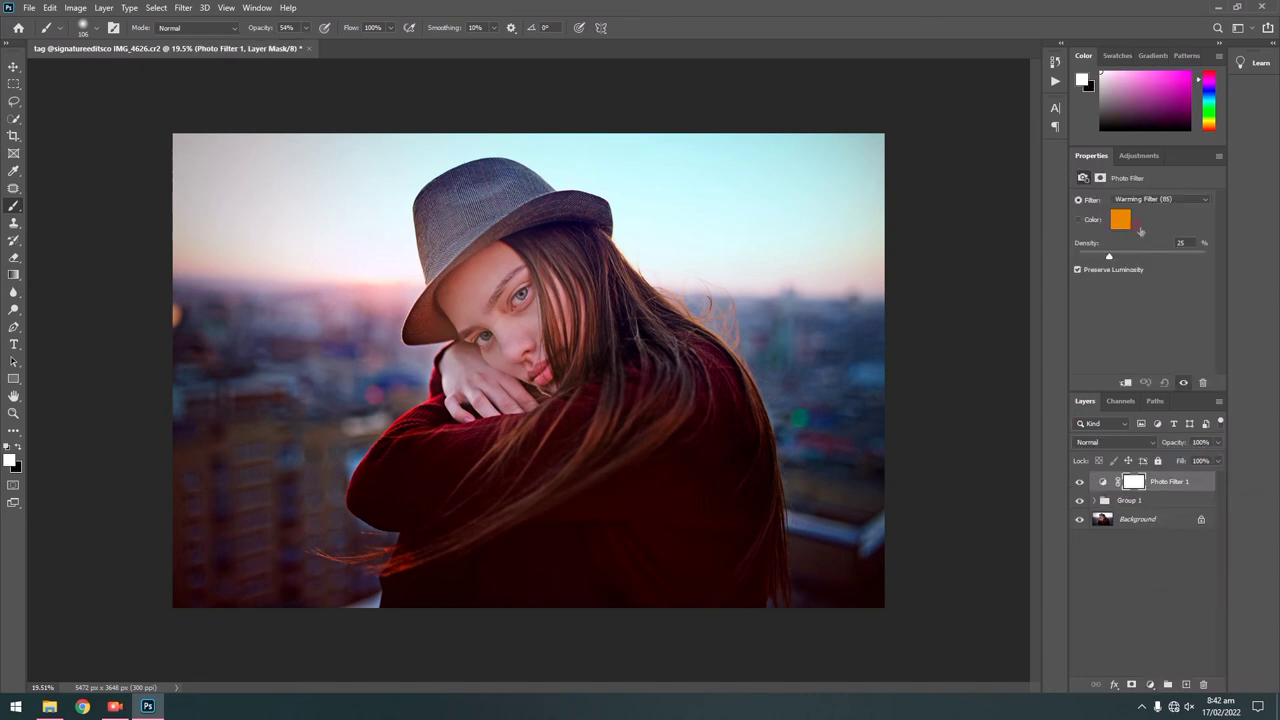
{"action": "left_click", "coordinate": [1155, 200]}
{"action": "left_click", "coordinate": [1147, 243]}
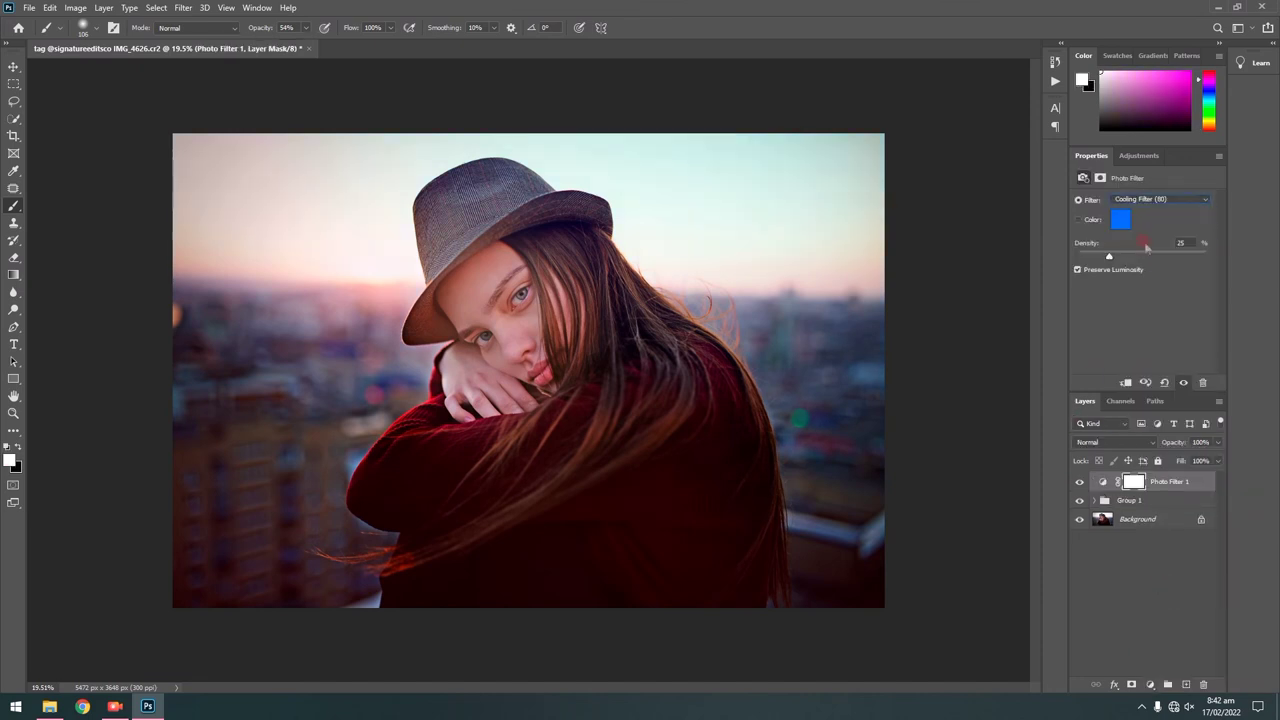
{"action": "key", "text": "Down"}
{"action": "key", "text": "Up"}
{"action": "key", "text": "Down"}
{"action": "key", "text": "Down"}
{"action": "key", "text": "Up"}
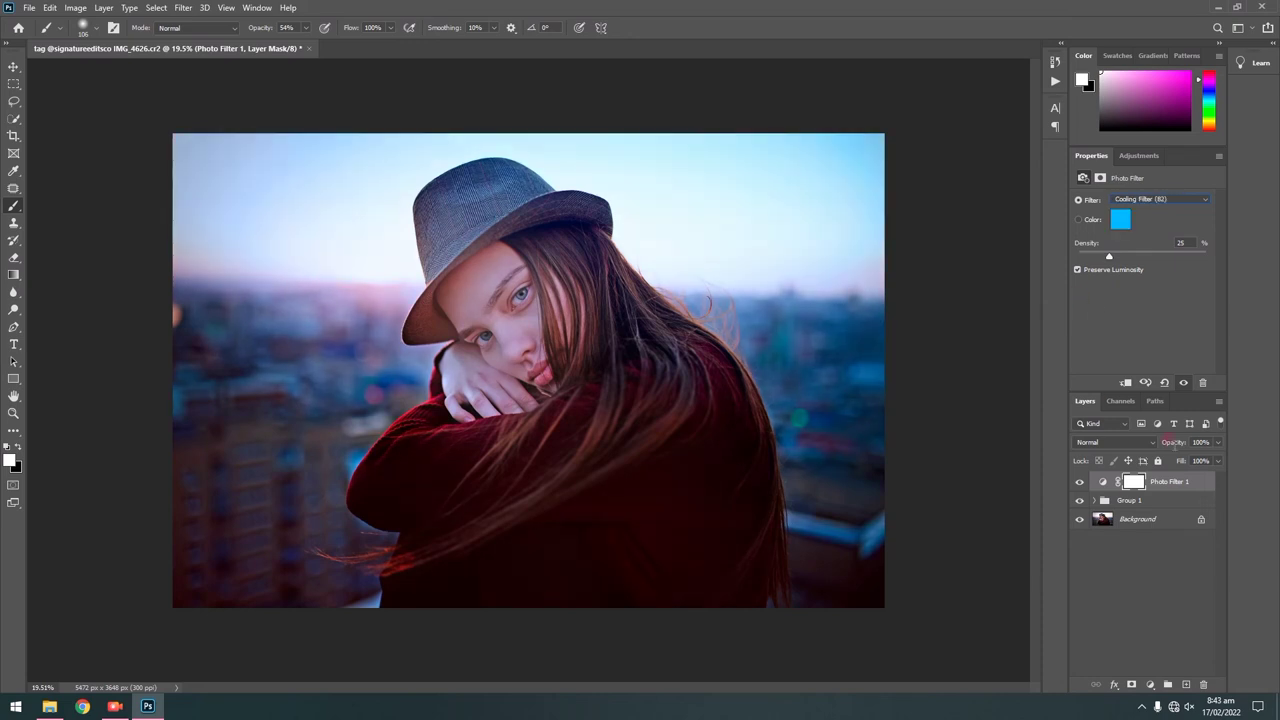
Set the Photo Filter layer's opacity to 58%
{"action": "left_click", "coordinate": [1217, 442]}
{"action": "left_click_drag", "start_coordinate": [1192, 462], "coordinate": [1194, 460]}
{"action": "scroll", "coordinate": [523, 343], "scroll_direction": "up", "scroll_amount": 5}
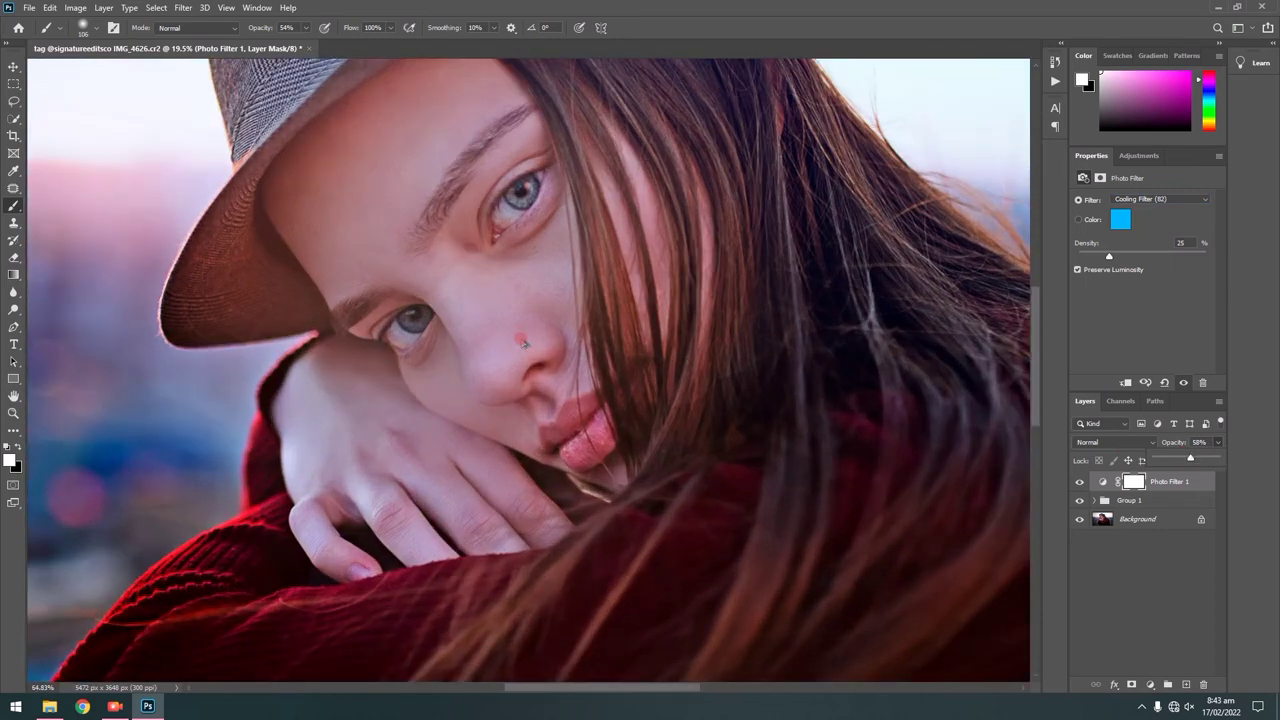
{"action": "scroll", "coordinate": [523, 343], "scroll_direction": "down", "scroll_amount": 1}
{"action": "scroll", "coordinate": [523, 343], "scroll_direction": "down", "scroll_amount": 1}
{"action": "scroll", "coordinate": [523, 343], "scroll_direction": "down", "scroll_amount": 2}
{"action": "scroll", "coordinate": [523, 343], "scroll_direction": "down", "scroll_amount": 1}
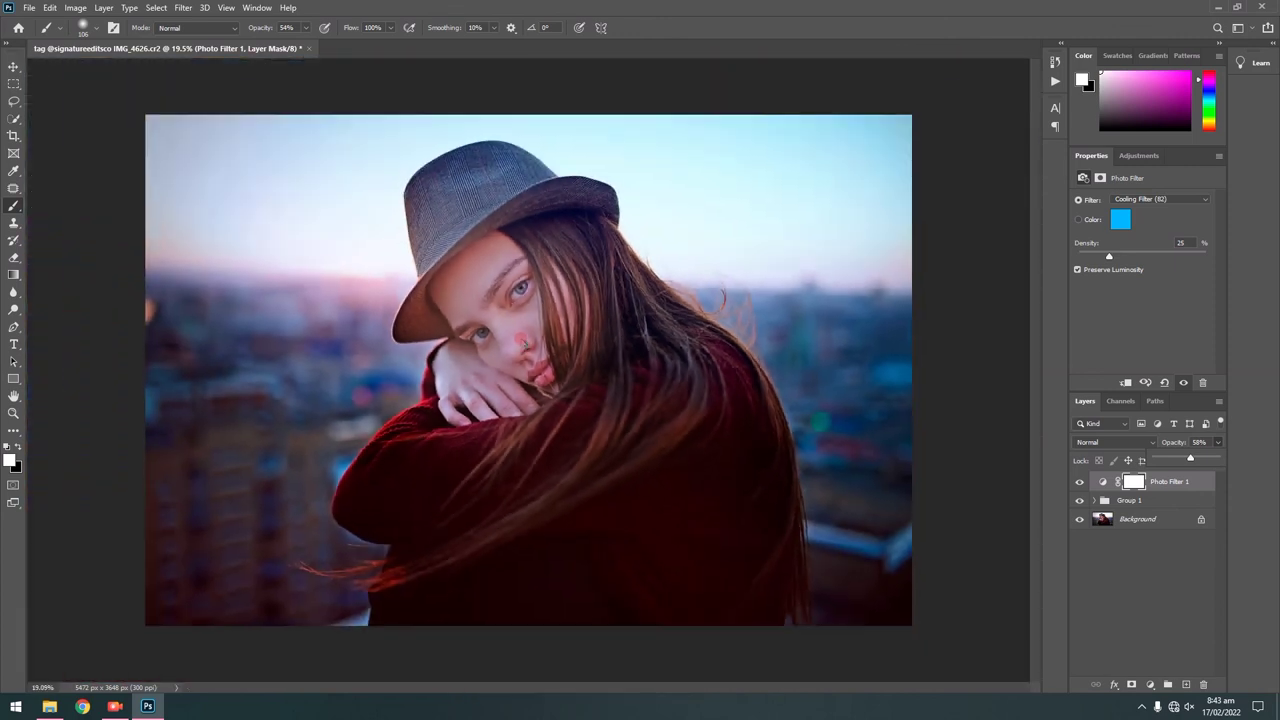
{"action": "scroll", "coordinate": [523, 343], "scroll_direction": "down", "scroll_amount": 1}
{"action": "scroll", "coordinate": [523, 343], "scroll_direction": "down", "scroll_amount": 1}
{"action": "scroll", "coordinate": [523, 343], "scroll_direction": "up", "scroll_amount": 2}
{"action": "scroll", "coordinate": [523, 343], "scroll_direction": "up", "scroll_amount": 1}
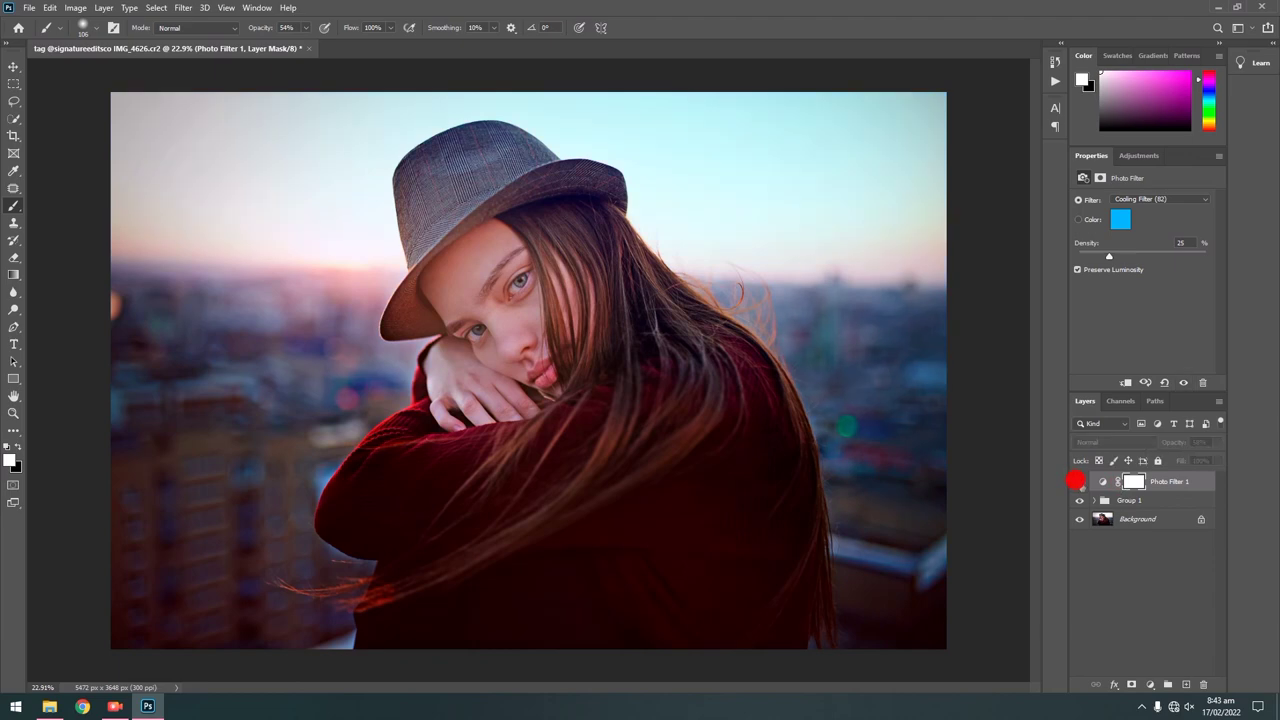
Drag the logo PNG from the desktop onto the photo
{"action": "left_click", "coordinate": [1214, 6]}
{"action": "left_click", "coordinate": [1203, 7]}
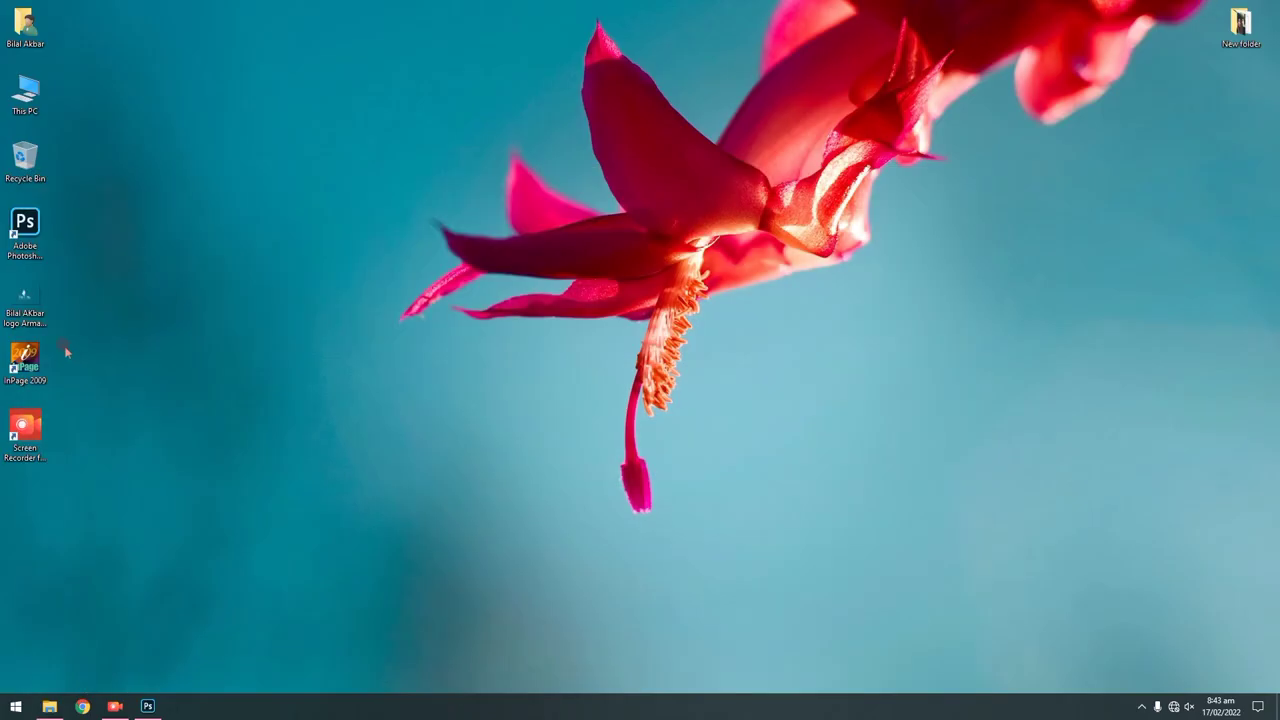
{"action": "mouse_move", "coordinate": [25, 300]}
{"action": "left_mouse_down"}
{"action": "mouse_move", "coordinate": [148, 706]}
{"action": "mouse_move", "coordinate": [365, 195]}
{"action": "left_mouse_up"}
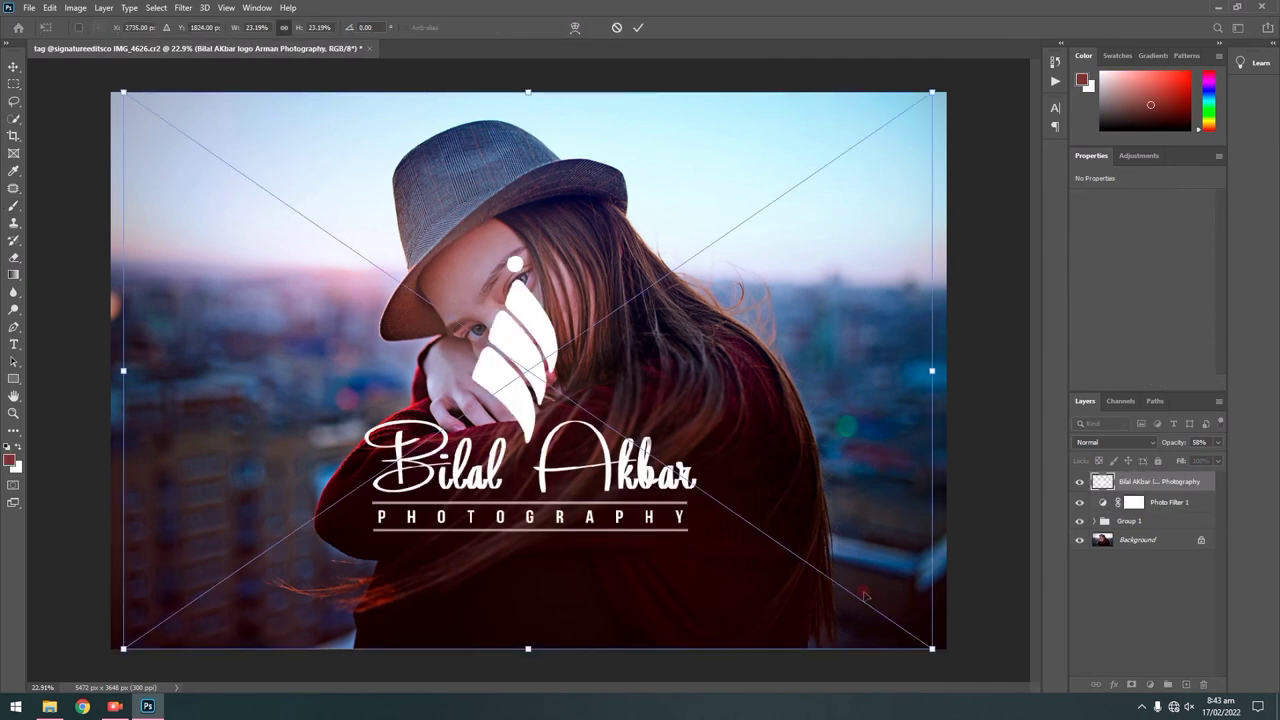
Scale the logo down and commit it in the bottom-left corner
{"action": "left_click_drag", "start_coordinate": [589, 477], "coordinate": [245, 207]}
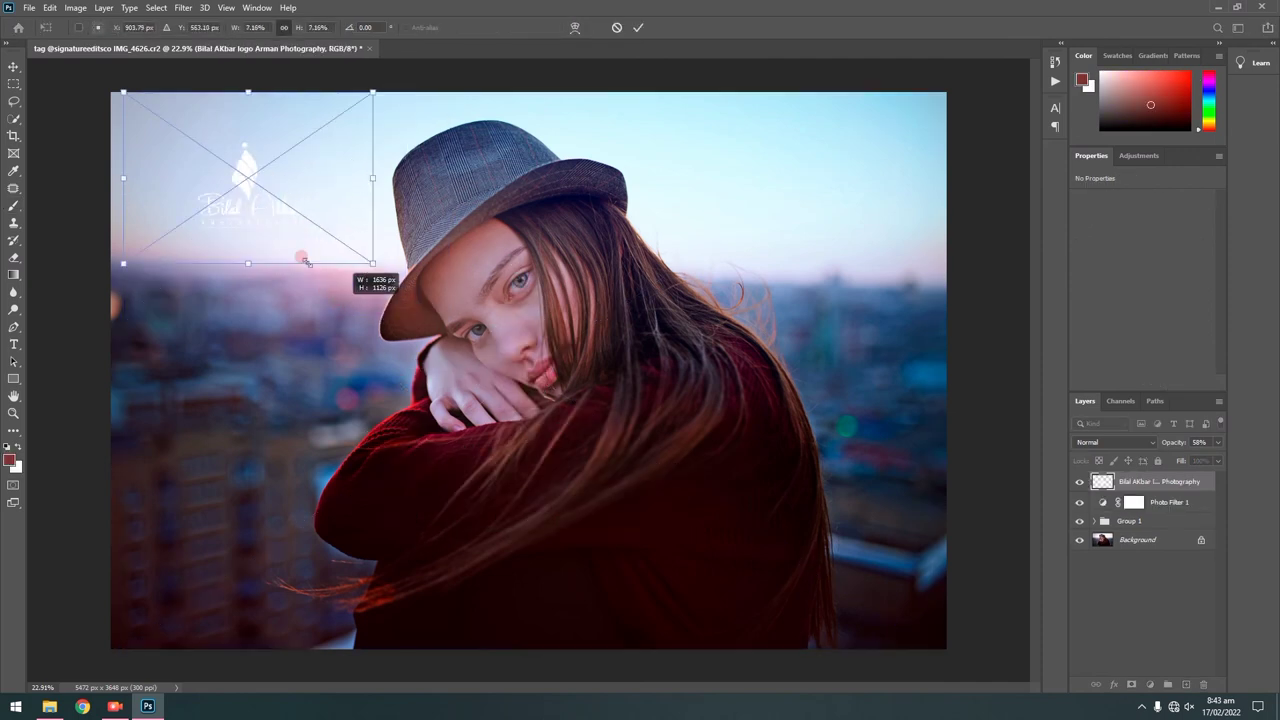
{"action": "mouse_move", "coordinate": [194, 170]}
{"action": "left_mouse_down"}
{"action": "mouse_move", "coordinate": [182, 555]}
{"action": "mouse_move", "coordinate": [158, 640]}
{"action": "mouse_move", "coordinate": [161, 594]}
{"action": "mouse_move", "coordinate": [161, 608]}
{"action": "left_mouse_up"}
{"action": "left_click_drag", "start_coordinate": [164, 660], "coordinate": [163, 650]}
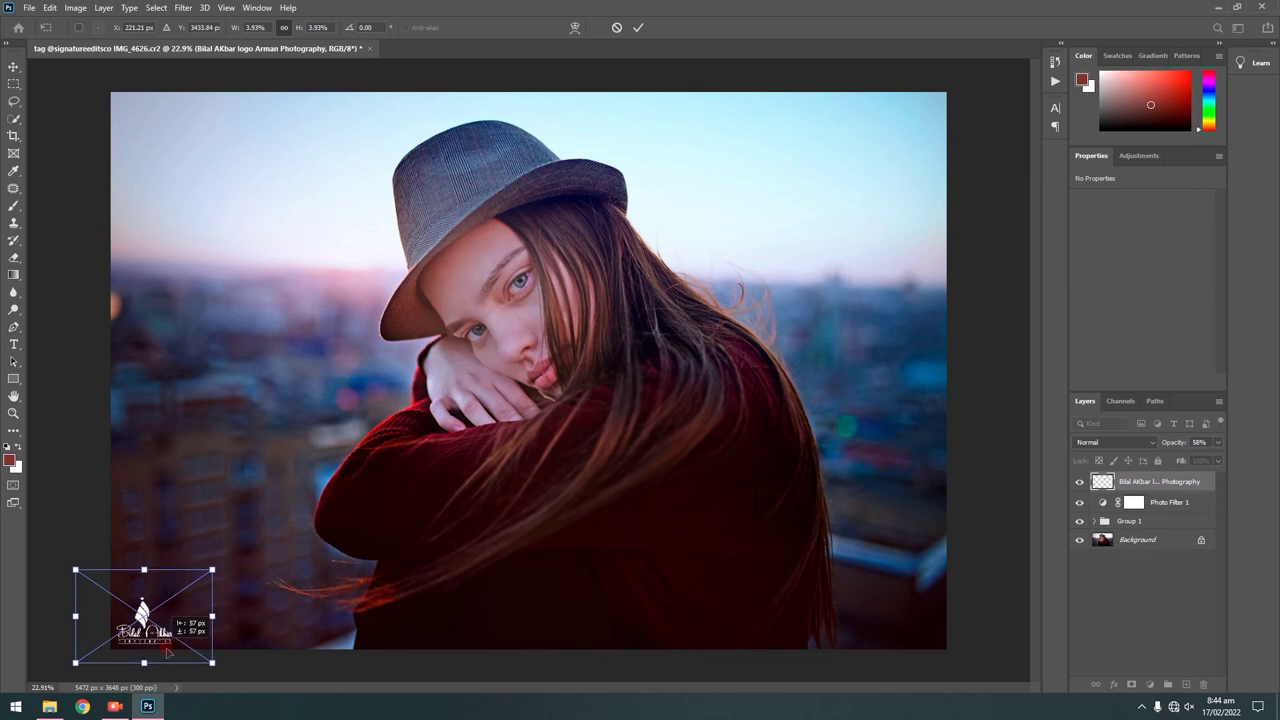
{"action": "left_click", "coordinate": [637, 27]}
{"action": "key", "text": "b"}
{"action": "scroll", "coordinate": [145, 675], "scroll_direction": "up", "scroll_amount": 1}
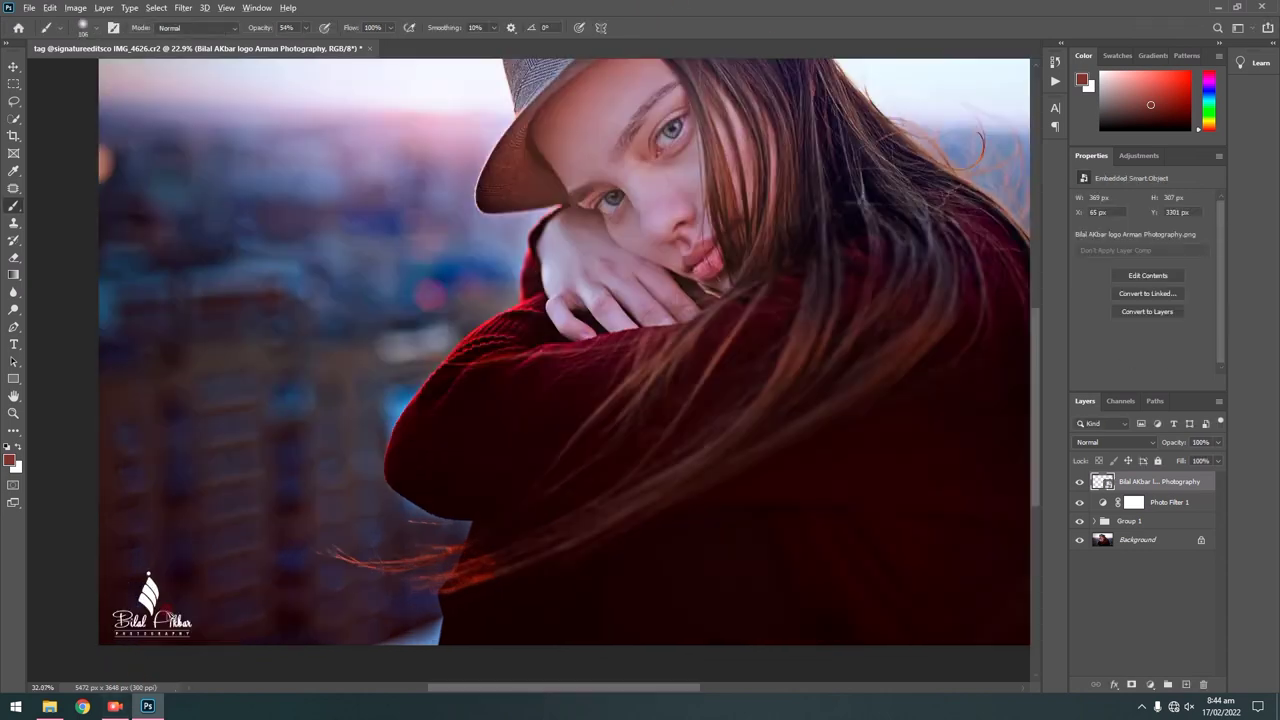